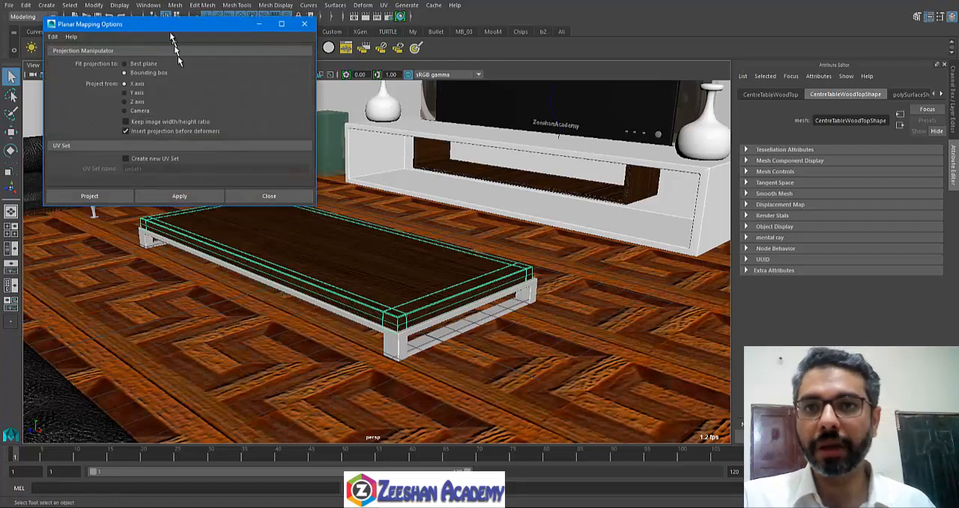
Step: Close the planar mapping options and open the BookTableTrolly.mb scene from the project's scenes folder
{"action": "left_click", "coordinate": [301, 36]}
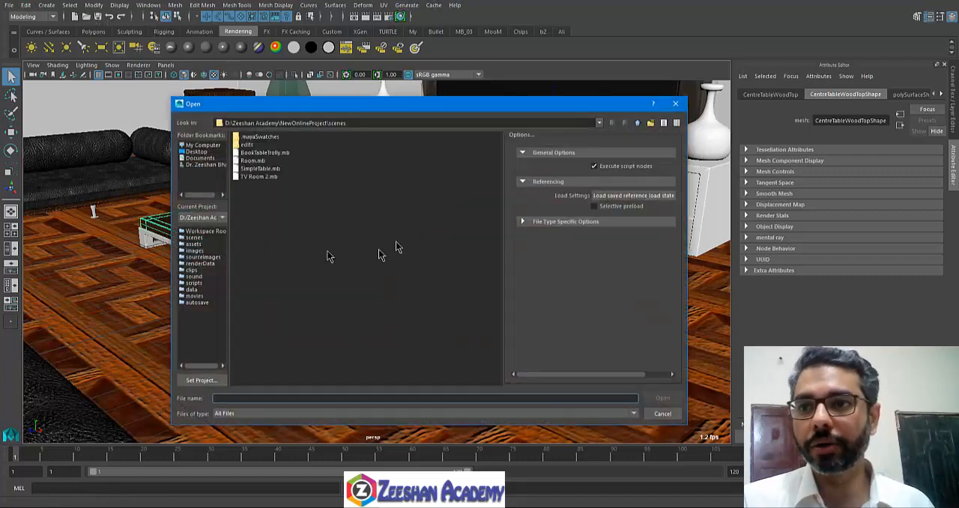
{"action": "left_click", "coordinate": [260, 176]}
{"action": "left_click", "coordinate": [261, 171]}
{"action": "left_click", "coordinate": [257, 160]}
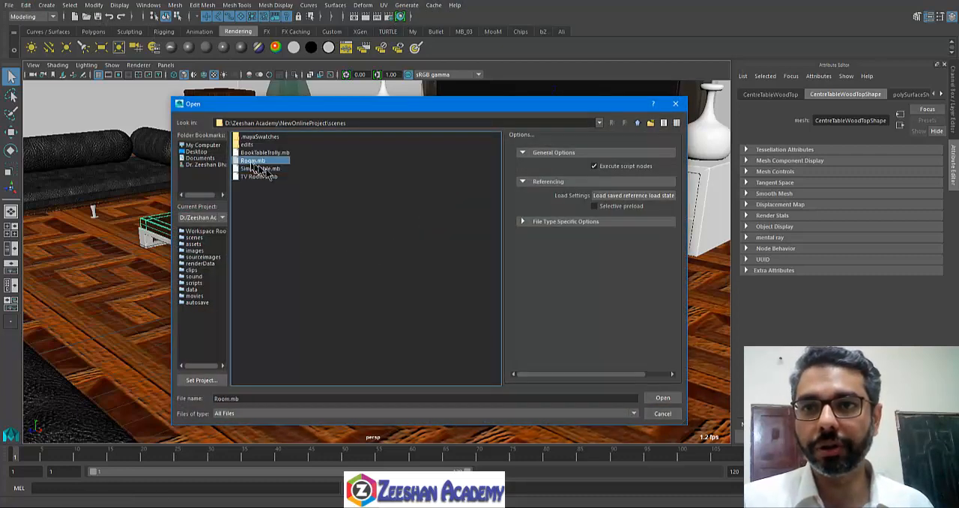
{"action": "left_click", "coordinate": [270, 146]}
{"action": "double_click", "coordinate": [272, 153]}
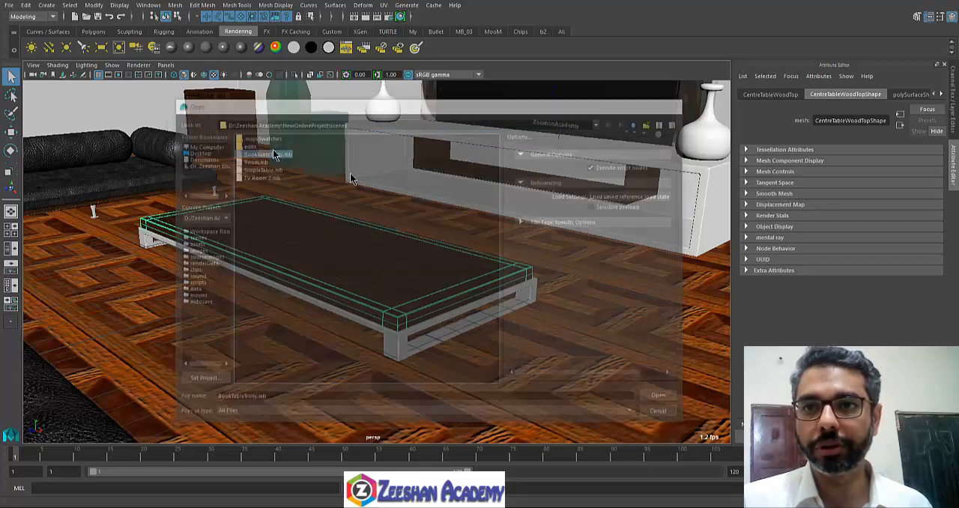
{"action": "left_click", "coordinate": [479, 257]}
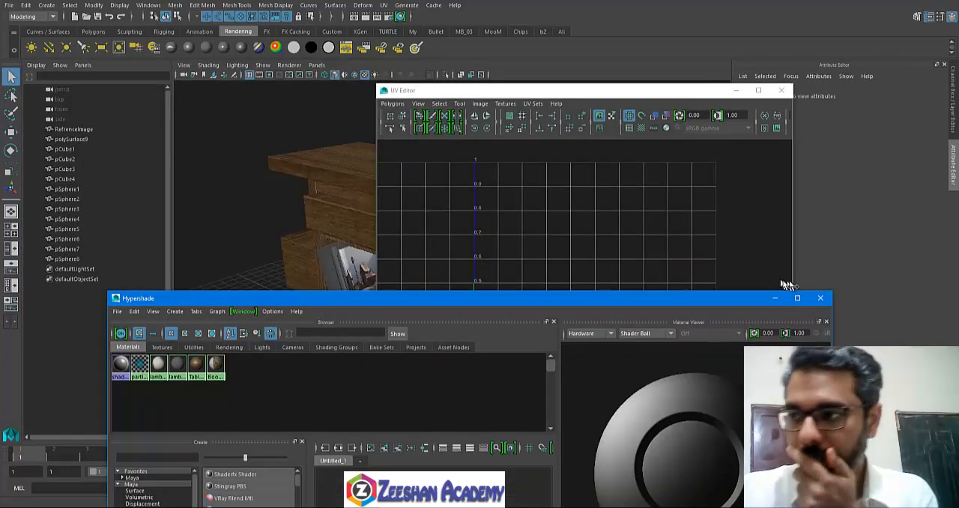
Step: Clear the UV Editor and Hypershade windows off the viewport and select the wooden table mesh
{"action": "left_click", "coordinate": [820, 297]}
{"action": "left_click", "coordinate": [782, 90]}
{"action": "left_click", "coordinate": [434, 232]}
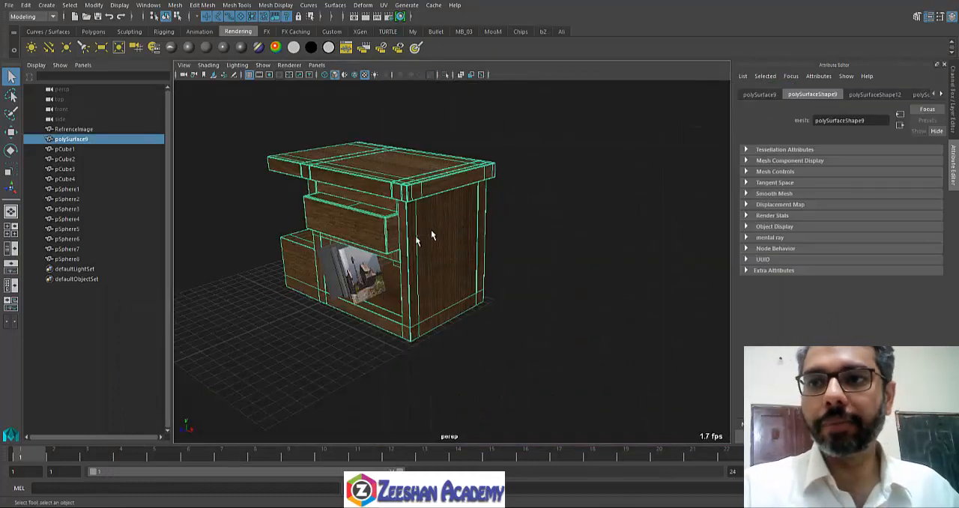
{"action": "left_click_drag", "start_coordinate": [431, 232], "coordinate": [482, 270], "text": "alt"}
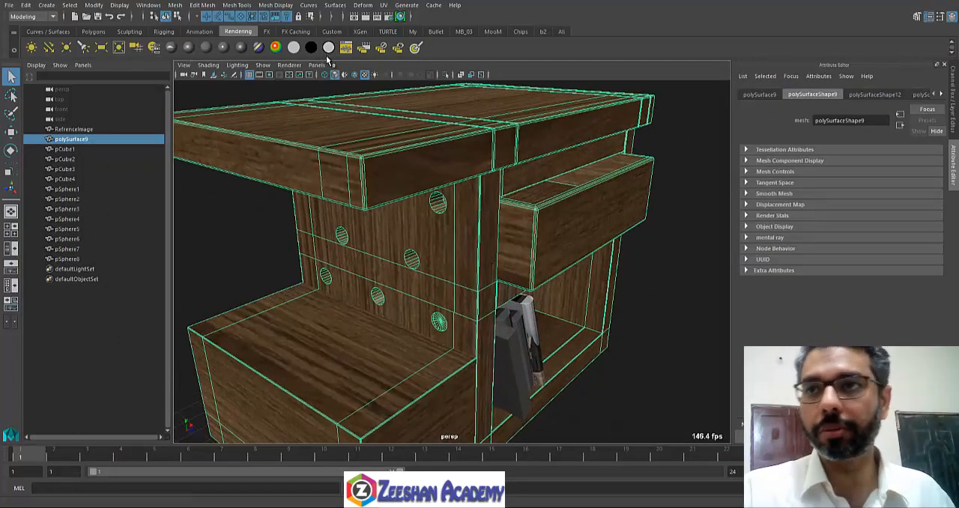
{"action": "left_click", "coordinate": [400, 17]}
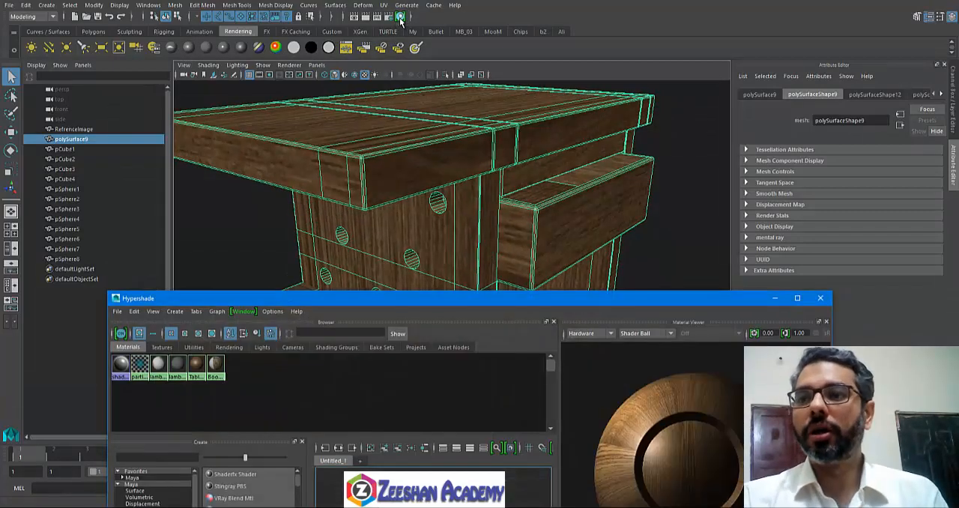
{"action": "left_click", "coordinate": [776, 299]}
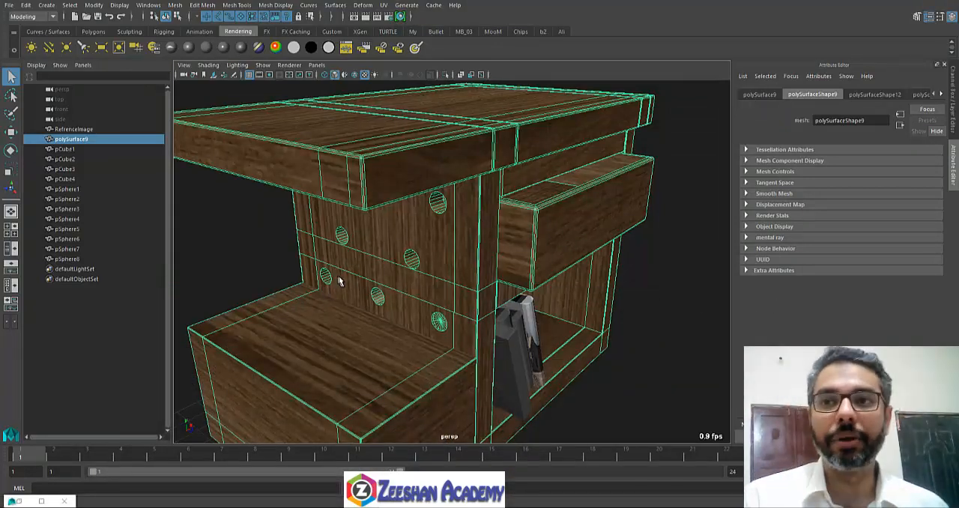
Step: Deselect the table and render it with Maya Software from a corner angle and from the front
{"action": "left_click", "coordinate": [280, 280]}
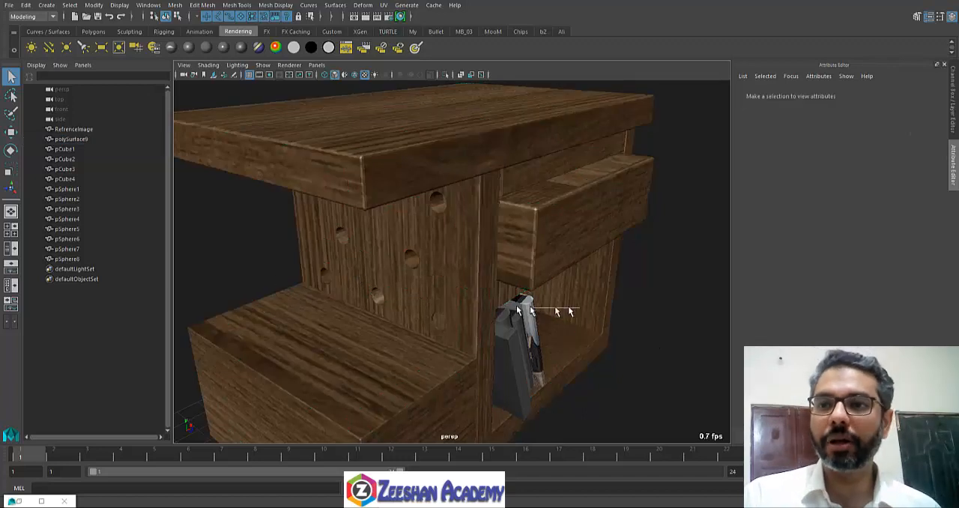
{"action": "mouse_move", "coordinate": [579, 230]}
{"action": "right_mouse_down"}
{"action": "mouse_move", "coordinate": [465, 307]}
{"action": "mouse_move", "coordinate": [580, 230]}
{"action": "right_mouse_up"}
{"action": "right_click_drag", "start_coordinate": [521, 265], "coordinate": [474, 267], "text": "alt"}
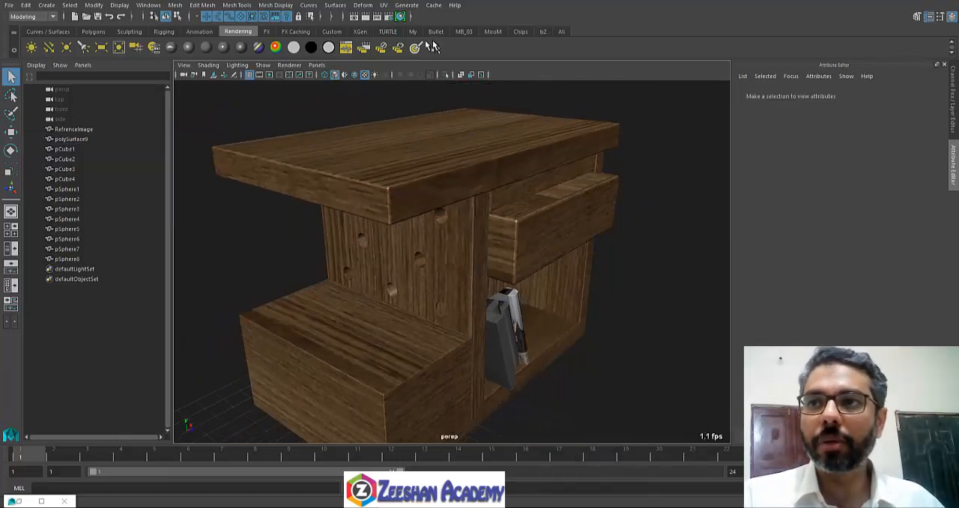
{"action": "left_click", "coordinate": [367, 16]}
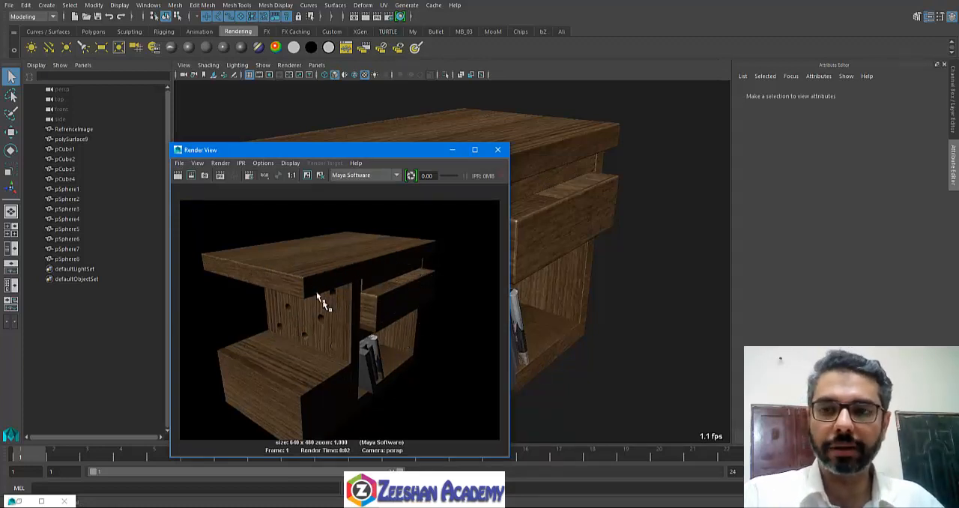
{"action": "left_click", "coordinate": [500, 147]}
{"action": "left_click_drag", "start_coordinate": [514, 274], "coordinate": [431, 253], "text": "alt"}
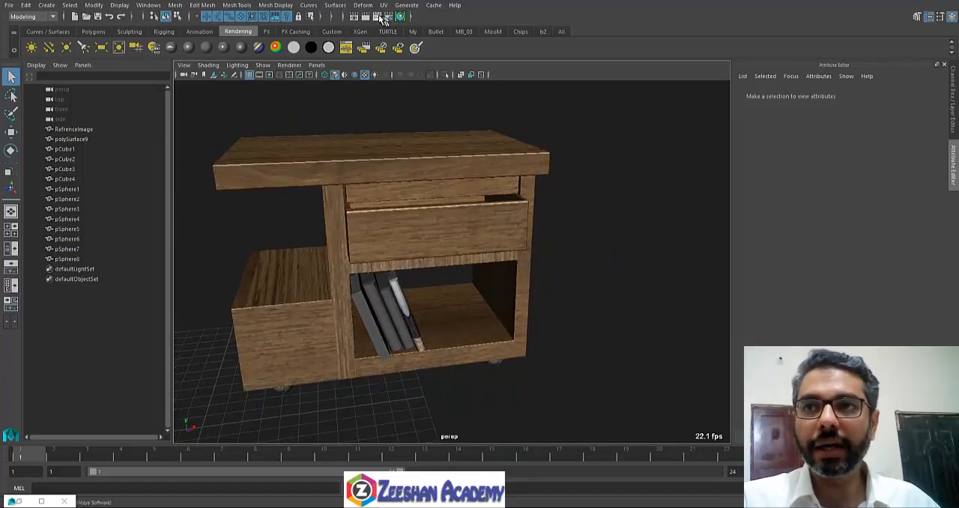
{"action": "left_click", "coordinate": [367, 17]}
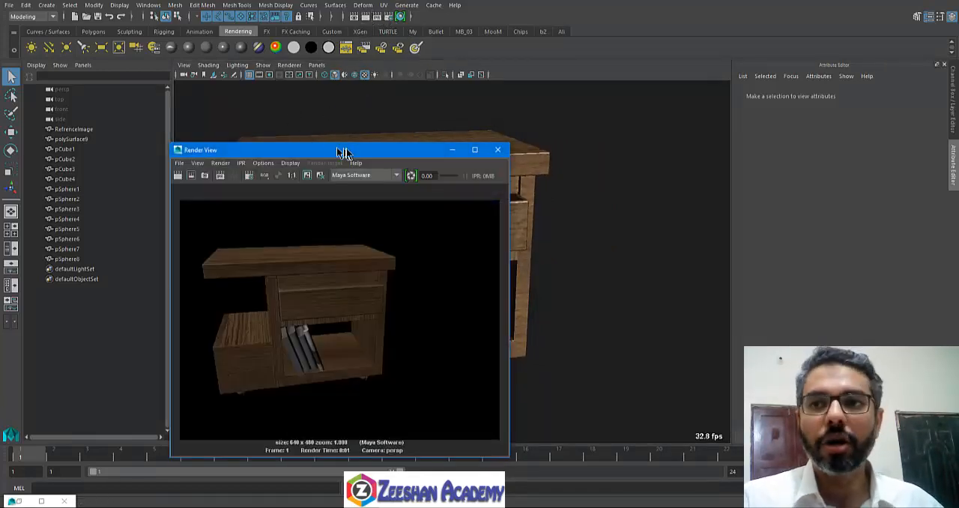
{"action": "left_click_drag", "start_coordinate": [383, 153], "coordinate": [412, 152]}
{"action": "left_click", "coordinate": [479, 150]}
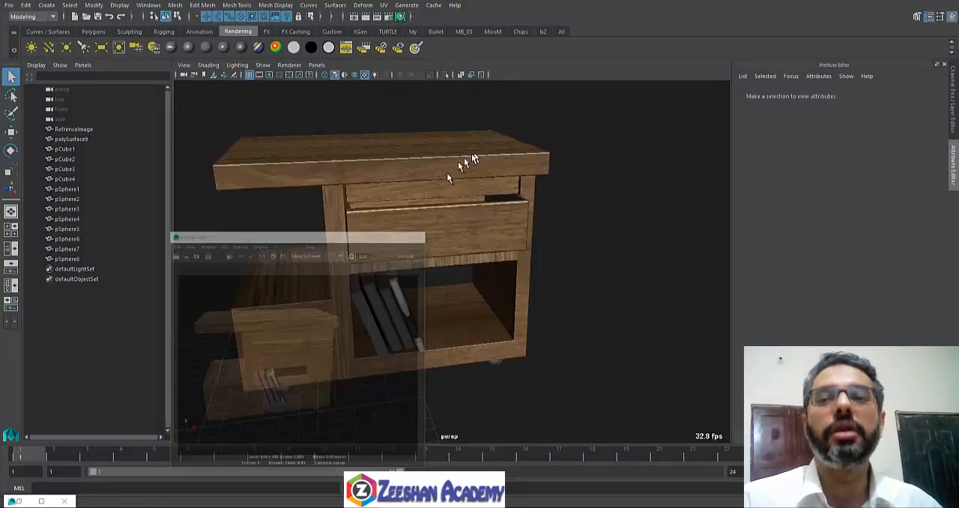
Step: Select the table mesh, graph the TableWoodMT material's network in the Hypershade, and select its material node
{"action": "left_click_drag", "start_coordinate": [334, 223], "coordinate": [396, 253], "text": "alt"}
{"action": "left_click", "coordinate": [423, 217]}
{"action": "right_click_drag", "start_coordinate": [409, 273], "coordinate": [469, 285], "text": "alt"}
{"action": "left_click_drag", "start_coordinate": [470, 287], "coordinate": [452, 291], "text": "alt"}
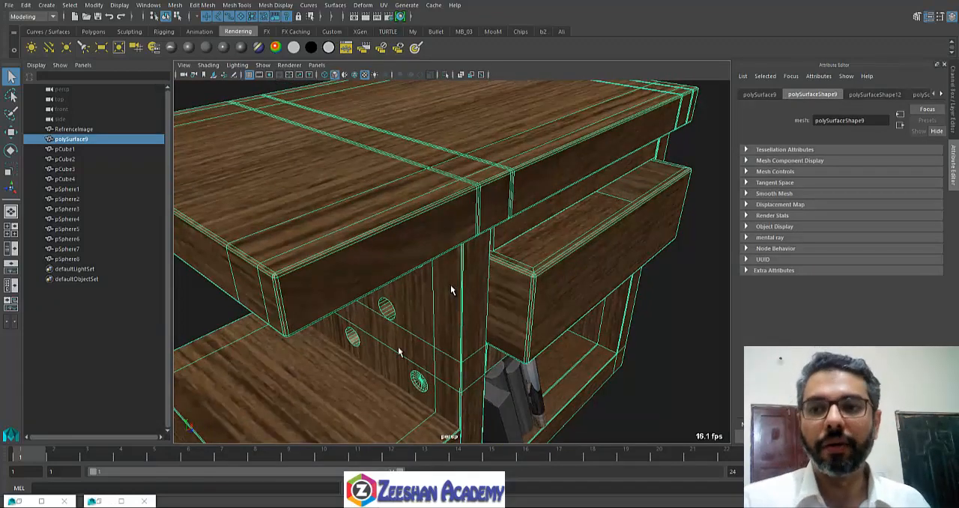
{"action": "left_click", "coordinate": [23, 501]}
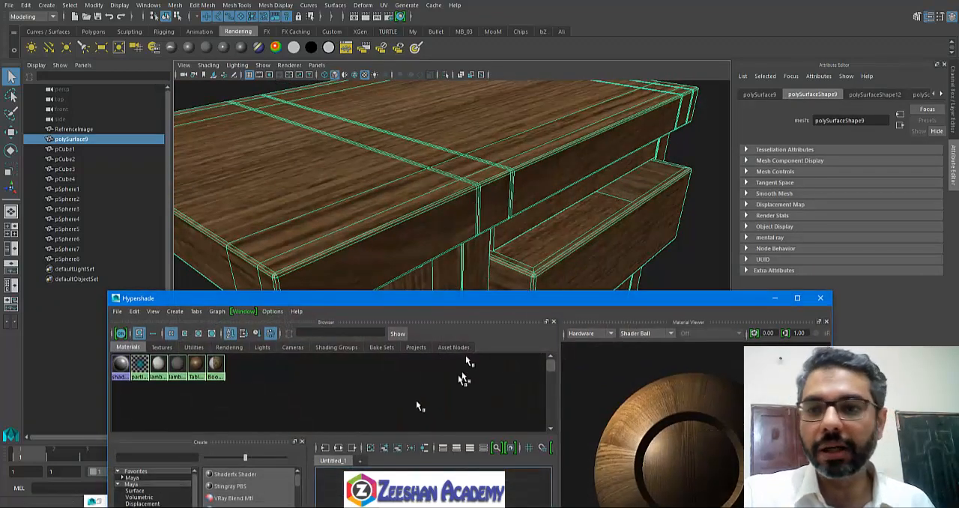
{"action": "left_click_drag", "start_coordinate": [456, 304], "coordinate": [472, 45]}
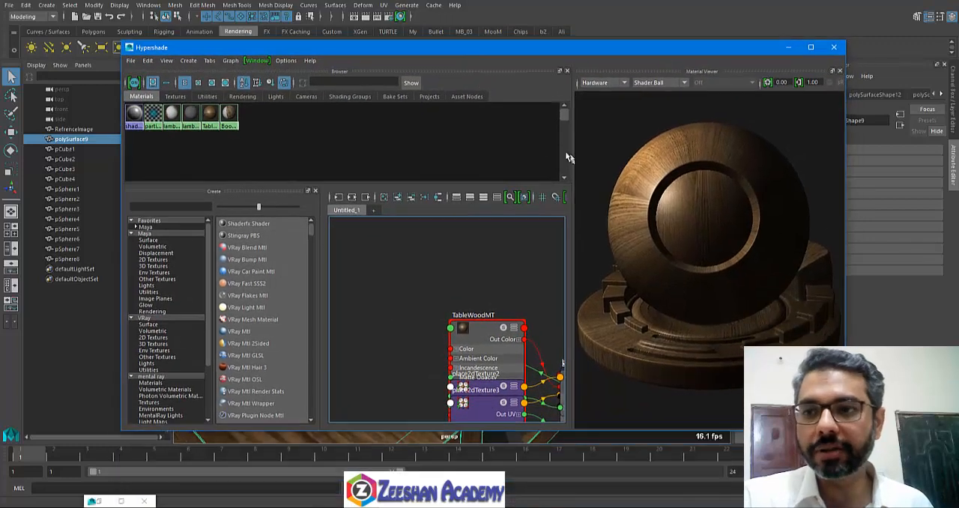
{"action": "right_click_drag", "start_coordinate": [210, 115], "coordinate": [212, 142]}
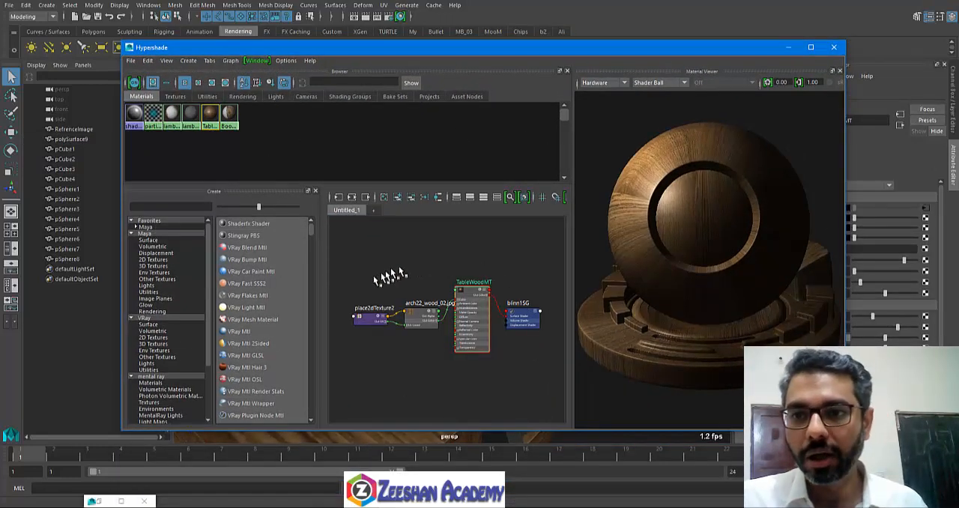
{"action": "left_click_drag", "start_coordinate": [355, 259], "coordinate": [538, 407]}
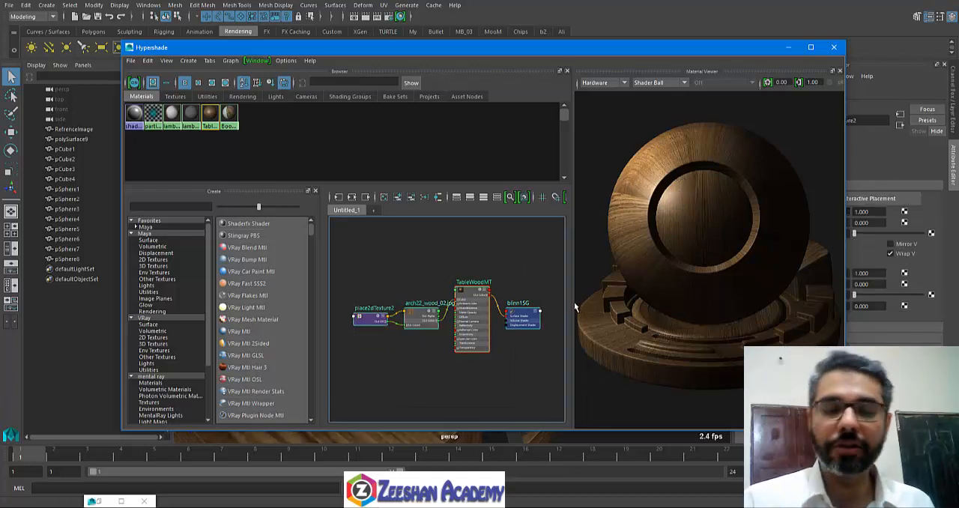
{"action": "left_click", "coordinate": [466, 297]}
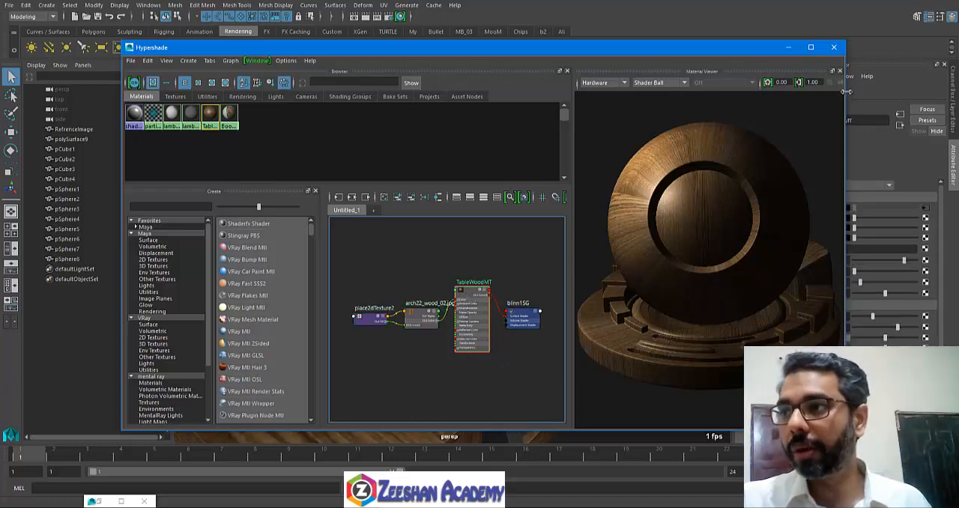
Step: Resize the Hypershade window to uncover the Attribute Editor and show the TableWoodMT material's attributes
{"action": "left_click_drag", "start_coordinate": [845, 92], "coordinate": [734, 91]}
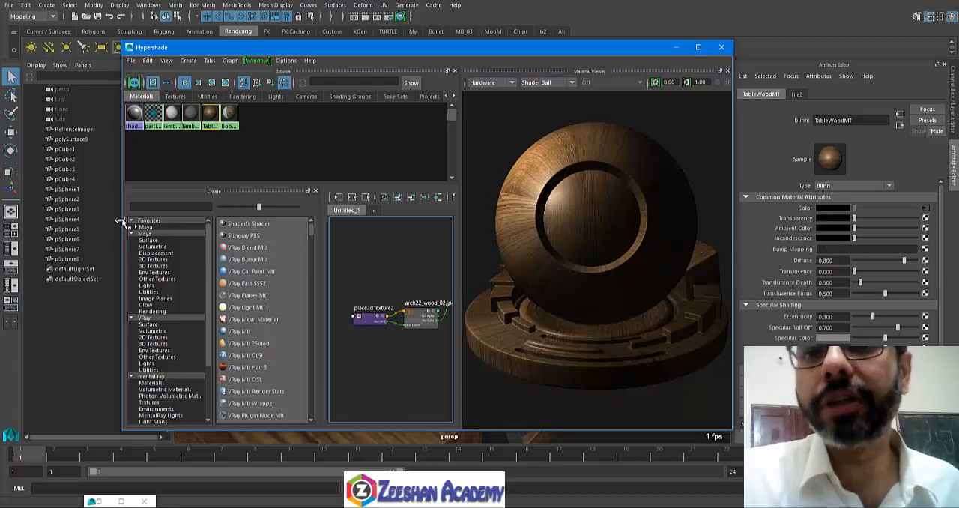
{"action": "left_click_drag", "start_coordinate": [123, 216], "coordinate": [2, 217]}
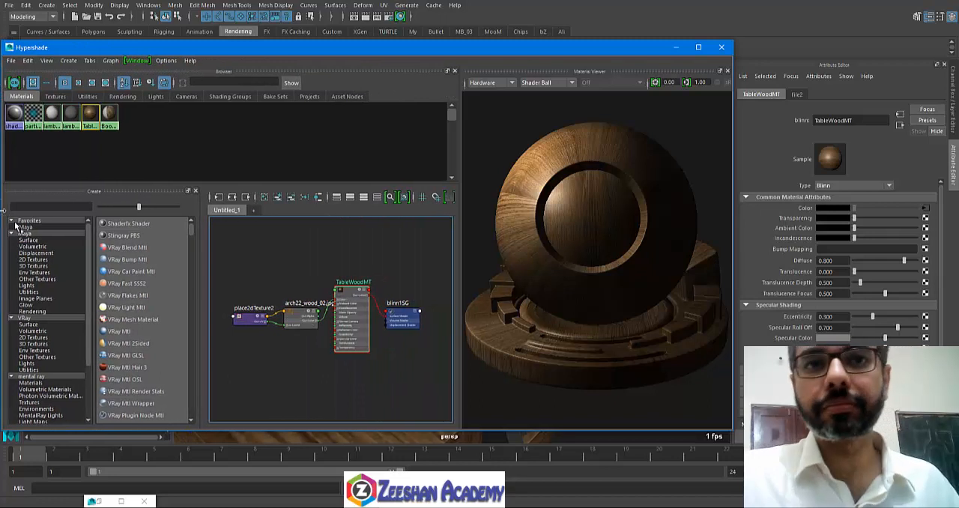
{"action": "key", "text": "3"}
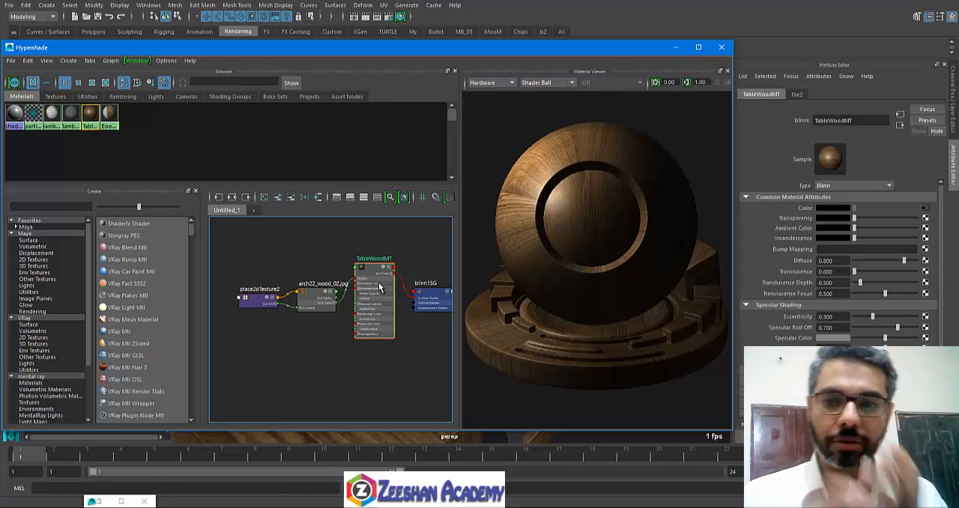
{"action": "left_click", "coordinate": [320, 299]}
{"action": "left_click", "coordinate": [373, 269]}
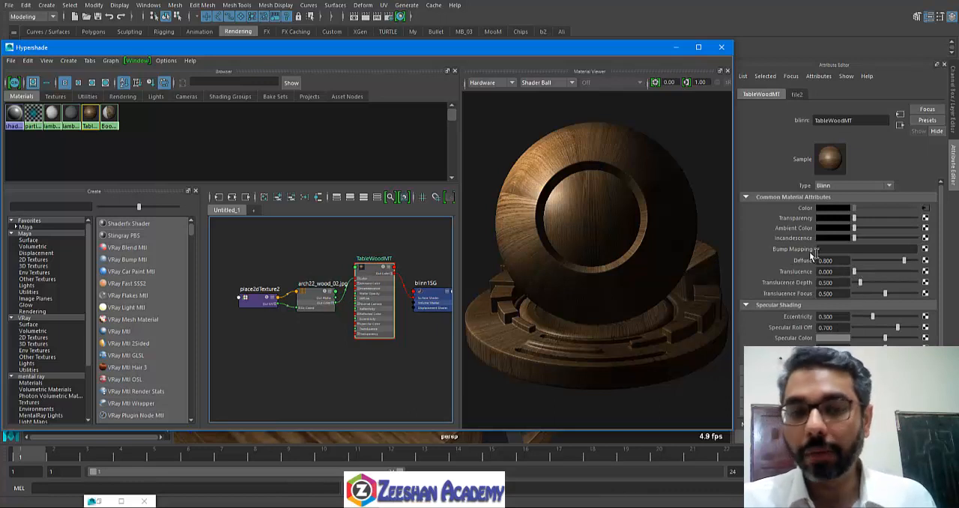
Step: Connect a new File texture to the Bump Mapping attribute of TableWoodMT
{"action": "left_click", "coordinate": [925, 250]}
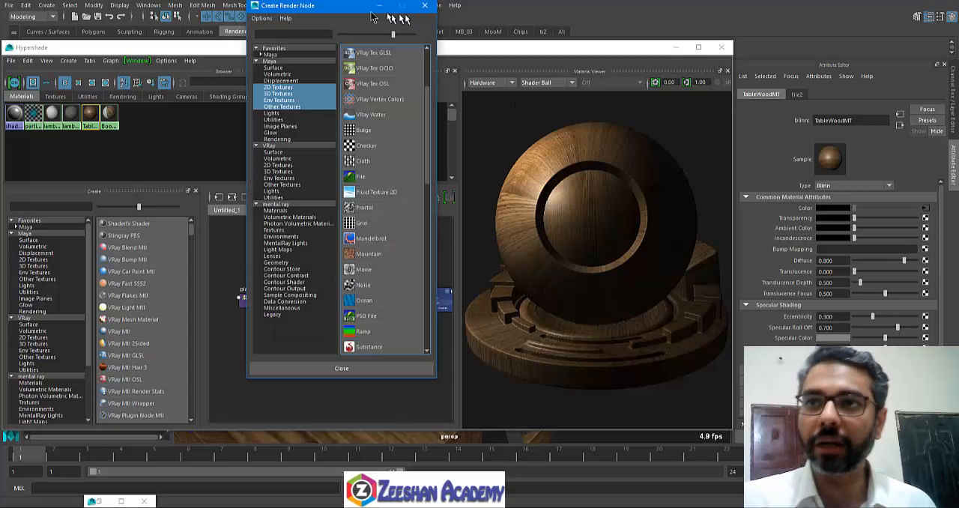
{"action": "left_click_drag", "start_coordinate": [373, 16], "coordinate": [472, 93]}
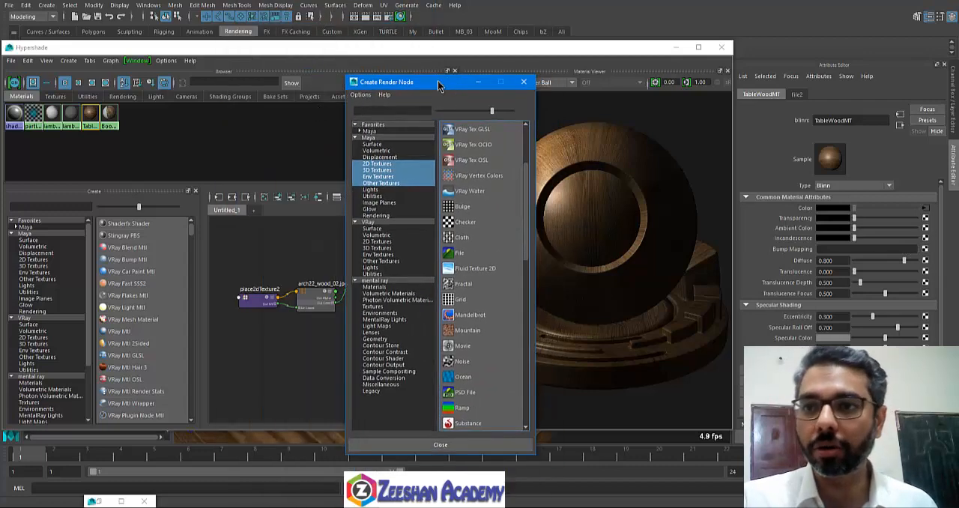
{"action": "left_click", "coordinate": [460, 254]}
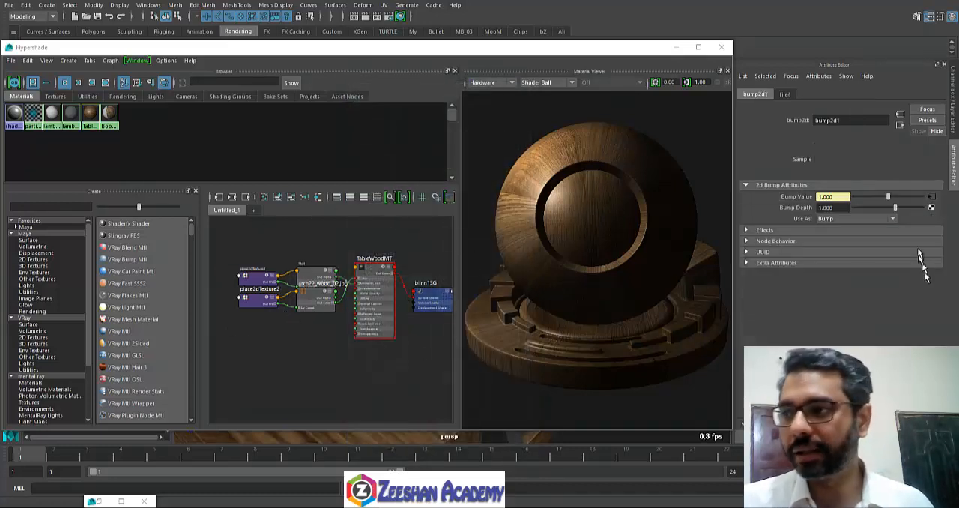
Step: Browse for the bump file texture's image in the Wood folder of MayaBatch02's sourceimages
{"action": "left_click", "coordinate": [782, 95]}
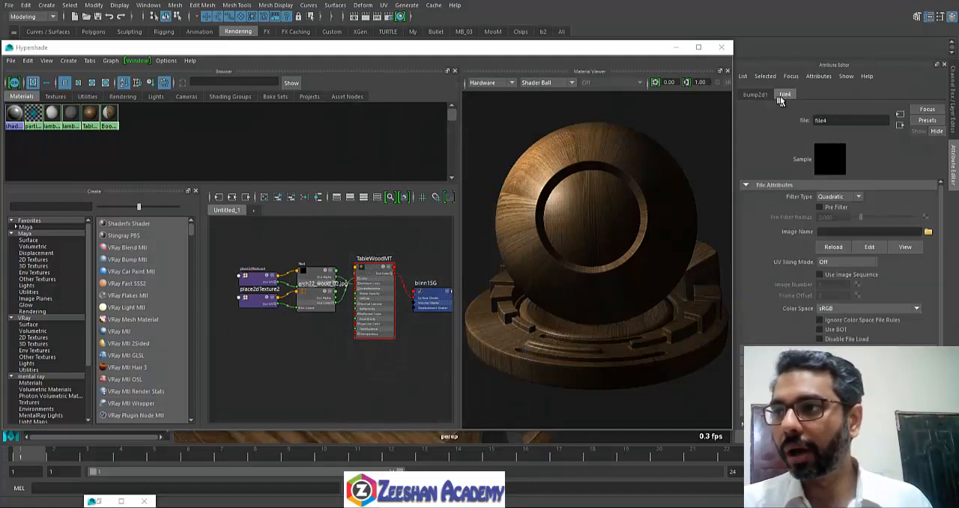
{"action": "left_click", "coordinate": [927, 232]}
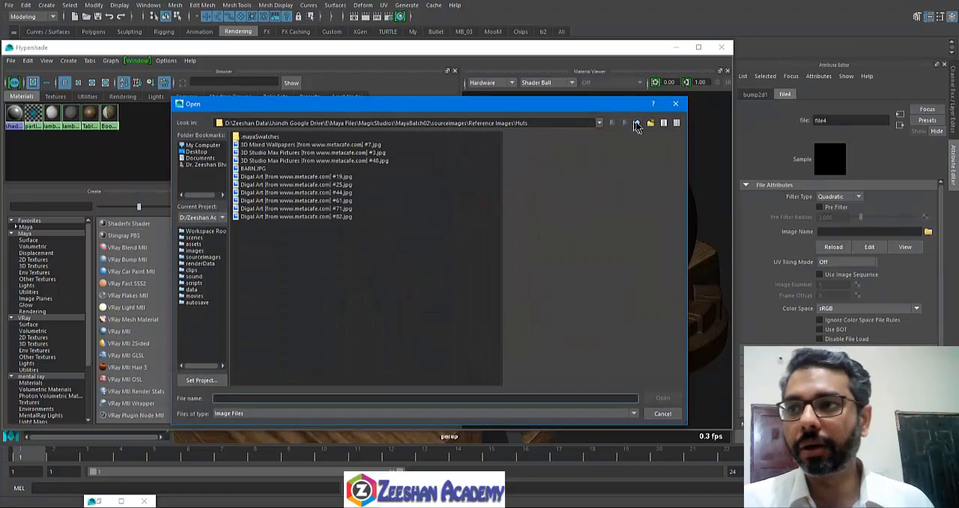
{"action": "left_click", "coordinate": [636, 123]}
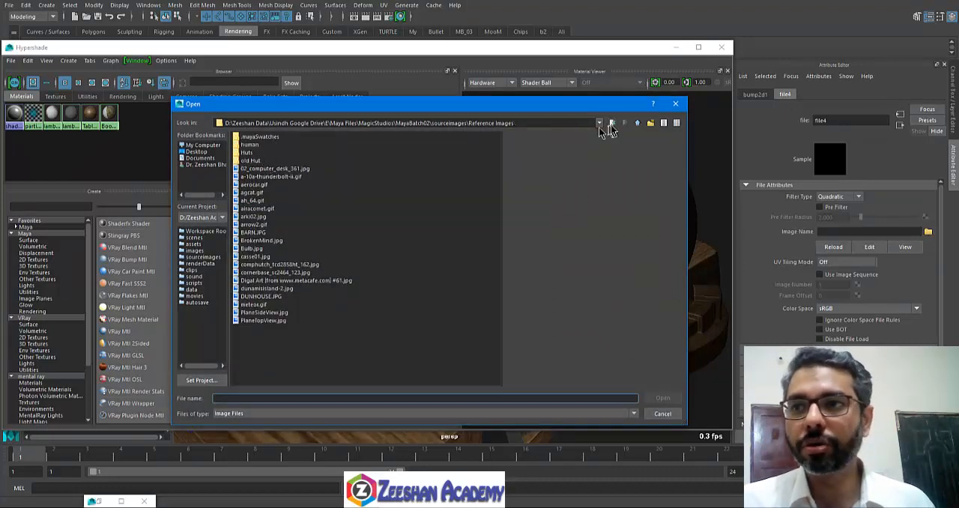
{"action": "left_click", "coordinate": [637, 123]}
{"action": "left_click", "coordinate": [254, 212]}
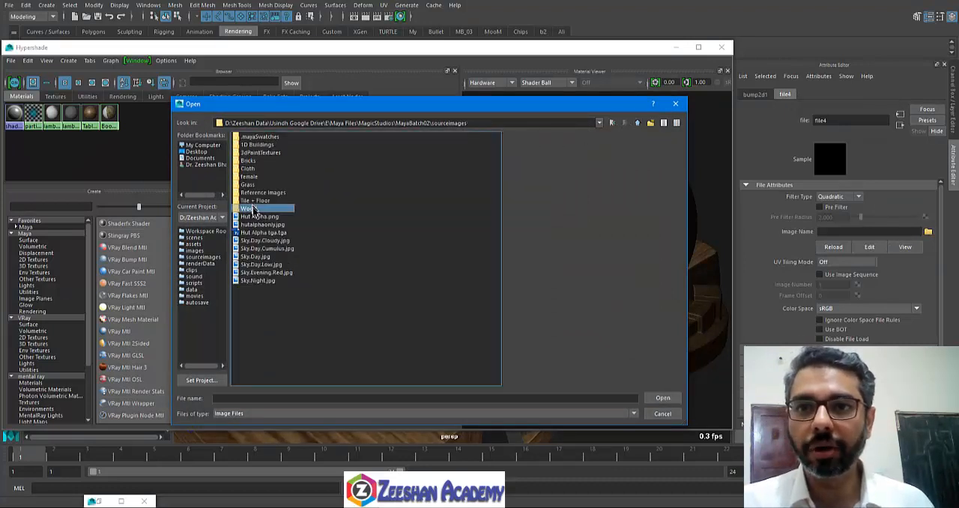
{"action": "double_click", "coordinate": [253, 212]}
Step: Compare the previews of the Wood folder's colour textures with their bump versions, including arch22_wood_02.jpg and arch22_wood_02_bump.jpg
{"action": "left_click", "coordinate": [269, 233]}
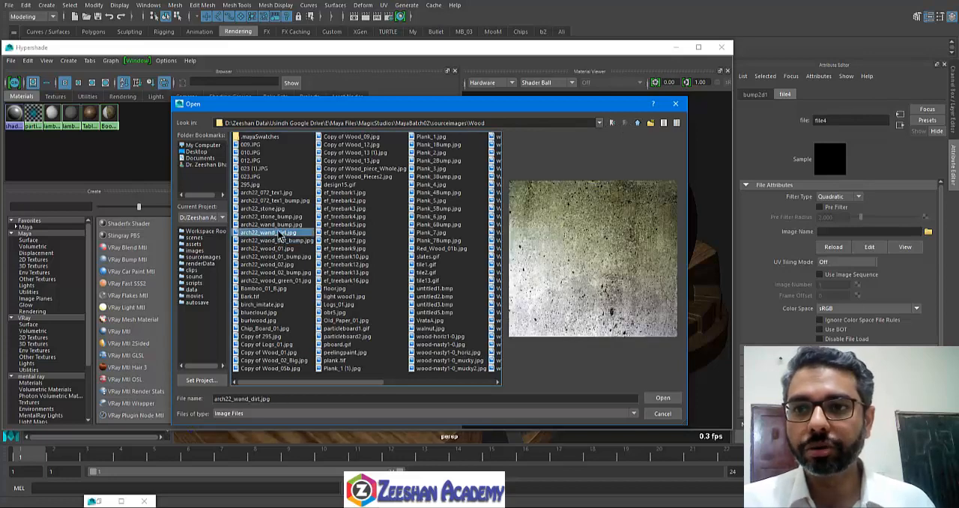
{"action": "left_click", "coordinate": [281, 225]}
{"action": "left_click", "coordinate": [271, 265]}
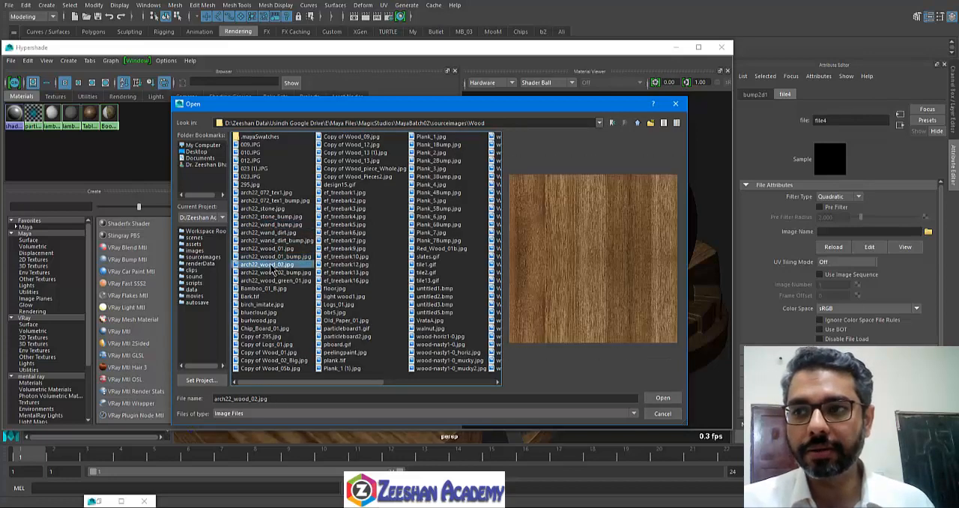
{"action": "left_click", "coordinate": [286, 257]}
{"action": "left_click", "coordinate": [283, 264]}
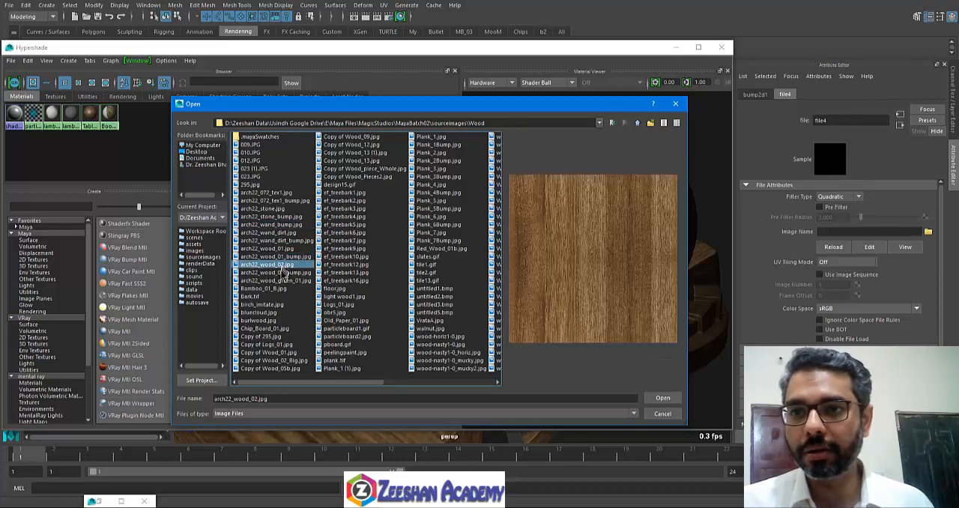
{"action": "left_click", "coordinate": [277, 272]}
{"action": "left_click", "coordinate": [282, 264]}
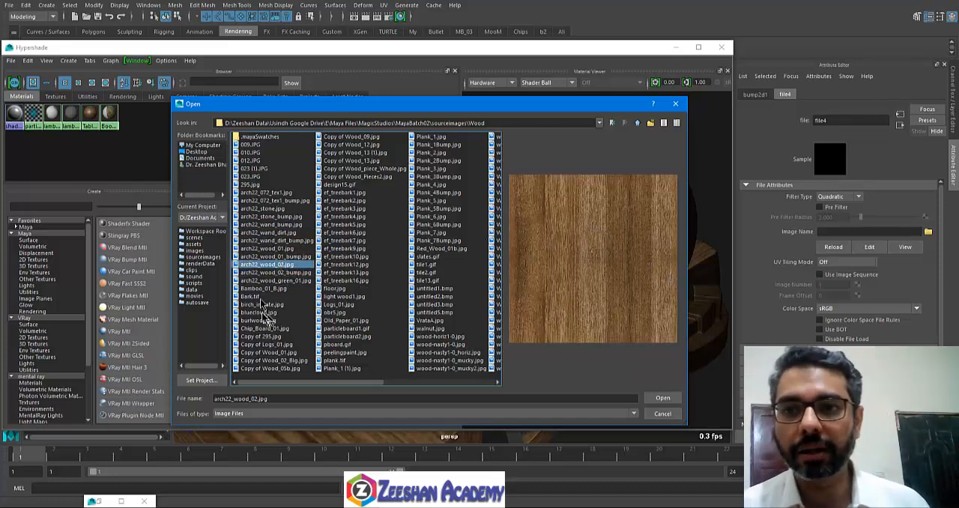
{"action": "left_click", "coordinate": [276, 274]}
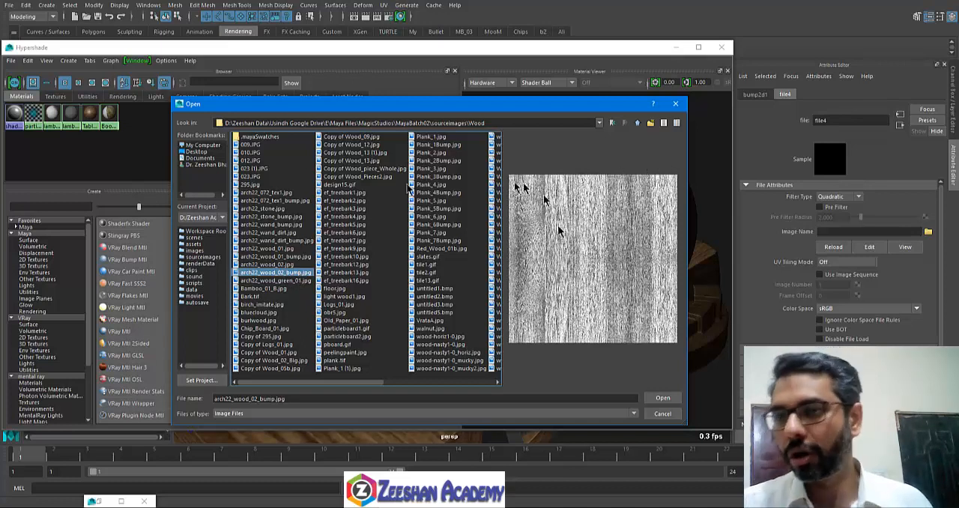
{"action": "left_click", "coordinate": [267, 264]}
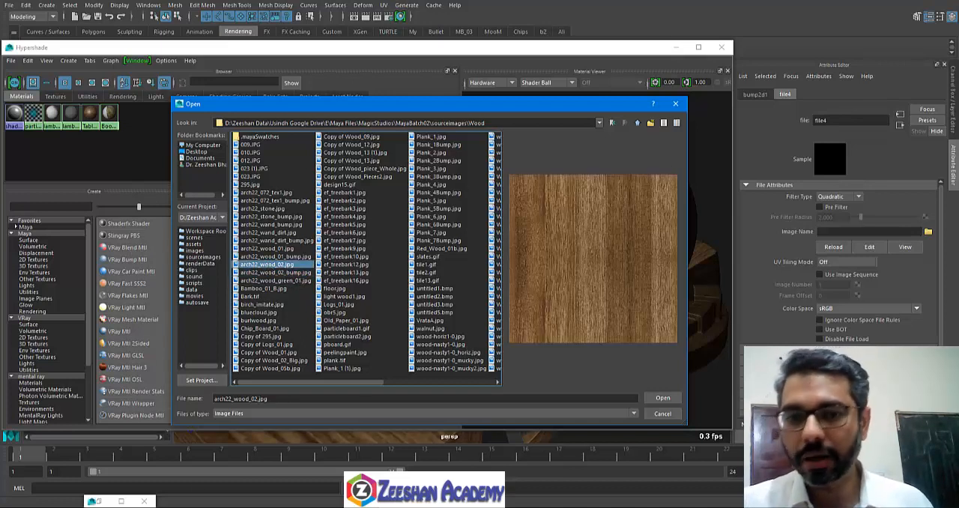
Step: Launch Adobe Photoshop CS3 in the background and return to Maya's image file dialog
{"action": "key", "text": "super"}
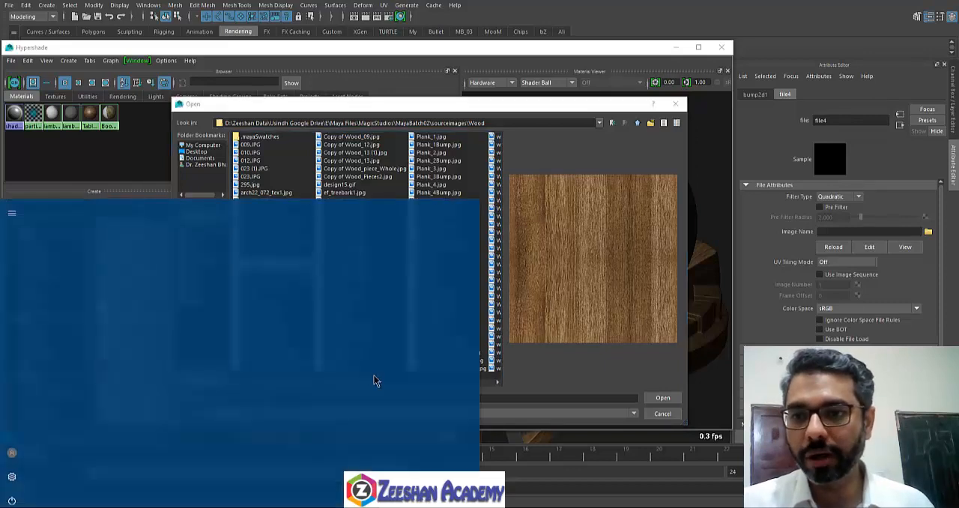
{"action": "scroll", "coordinate": [442, 431], "scroll_direction": "down", "scroll_amount": 3}
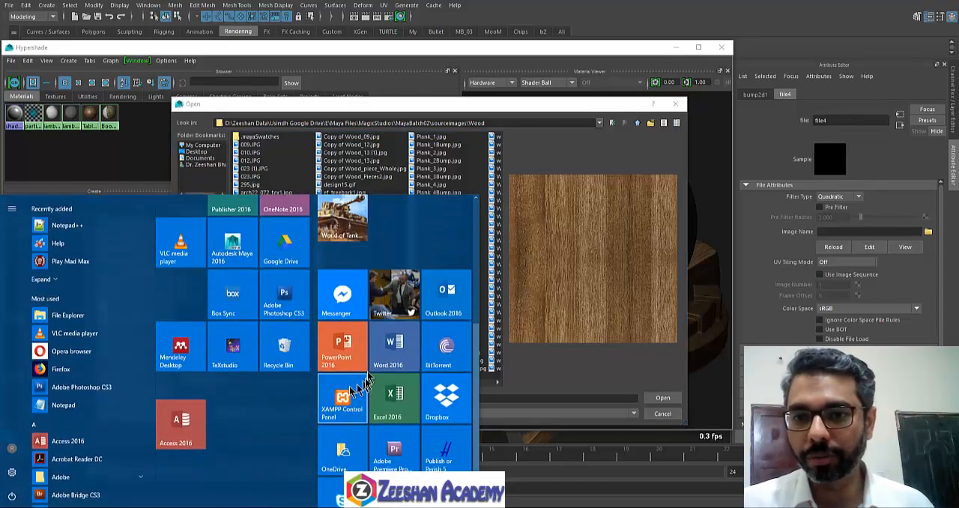
{"action": "left_click", "coordinate": [289, 297]}
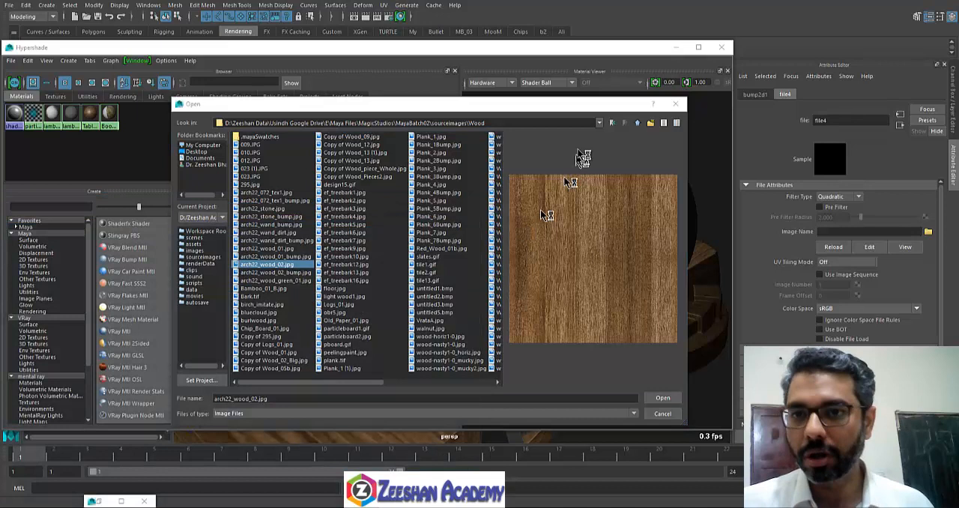
{"action": "left_click", "coordinate": [562, 106]}
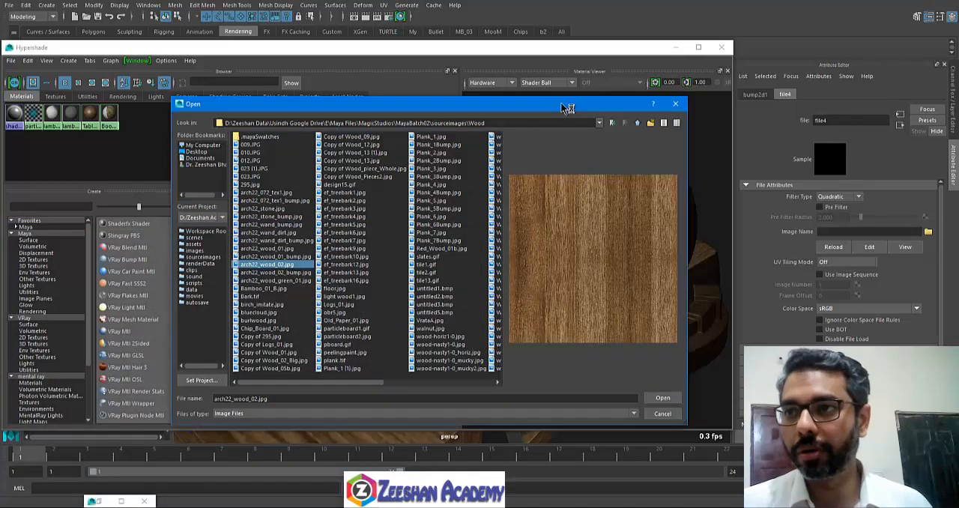
Step: Compare arch22_wood_02.jpg with its bump version and load arch22_wood_02_bump.jpg as the image of the file4 bump texture
{"action": "left_click", "coordinate": [303, 280]}
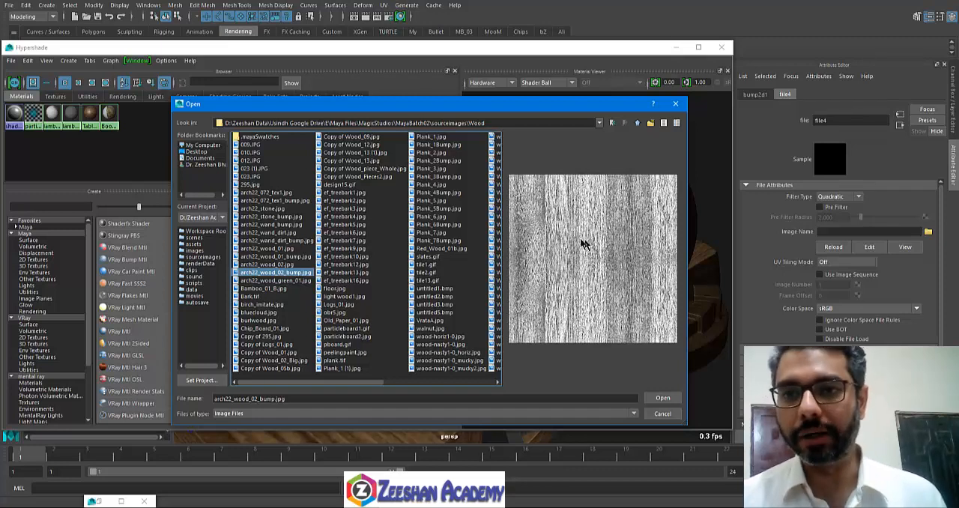
{"action": "left_click", "coordinate": [290, 265]}
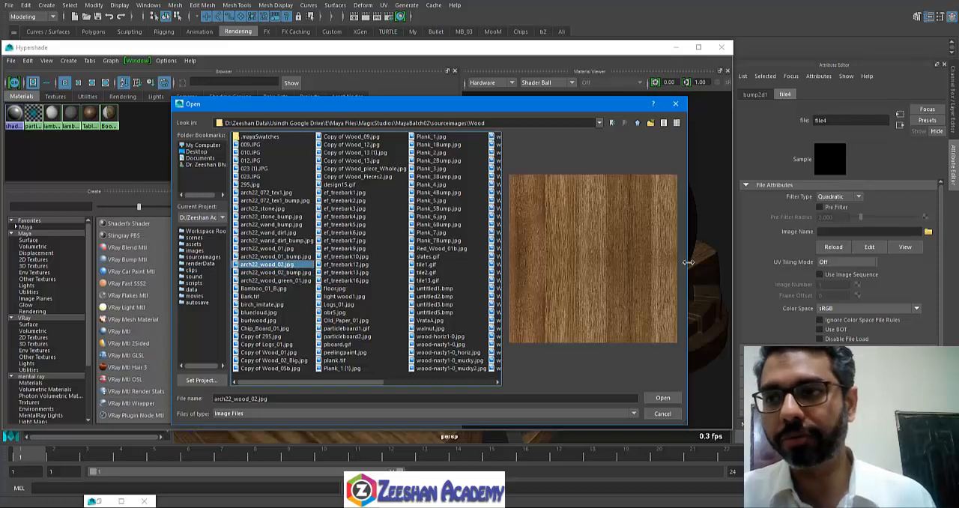
{"action": "left_click", "coordinate": [294, 272]}
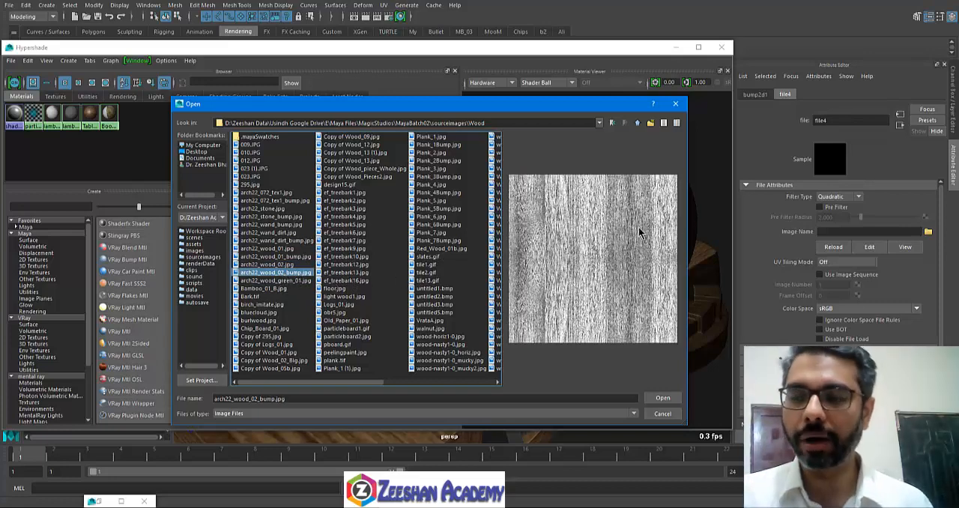
{"action": "left_click", "coordinate": [652, 400]}
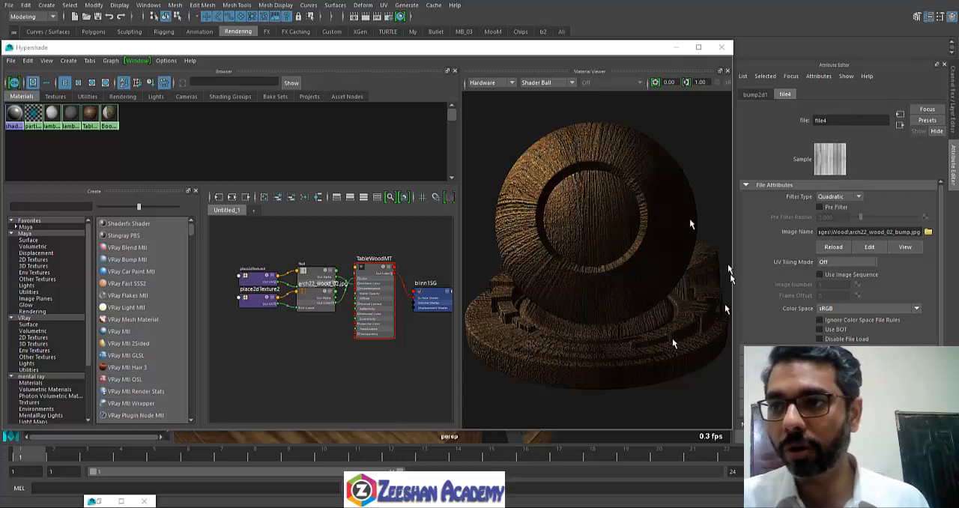
Step: Preview the bumped TableWoodMT material on the Cloth and Shader Ball shapes in the Material Viewer, ending on Cloth
{"action": "left_click", "coordinate": [589, 260]}
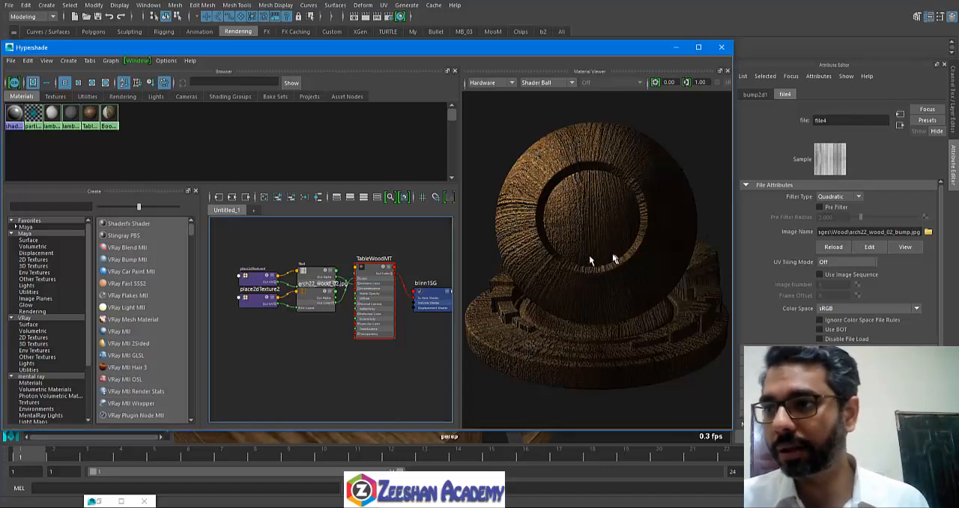
{"action": "left_click", "coordinate": [570, 82]}
{"action": "left_click", "coordinate": [554, 105]}
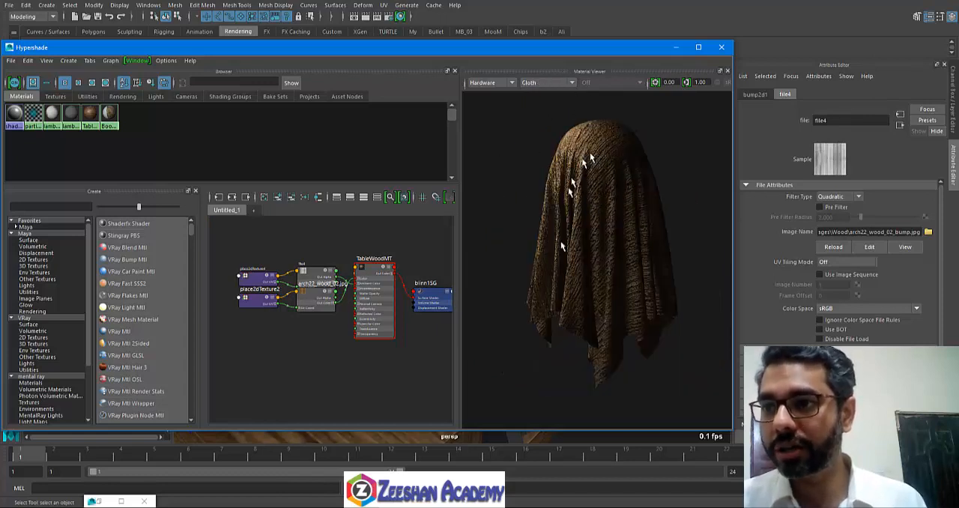
{"action": "left_click", "coordinate": [548, 83]}
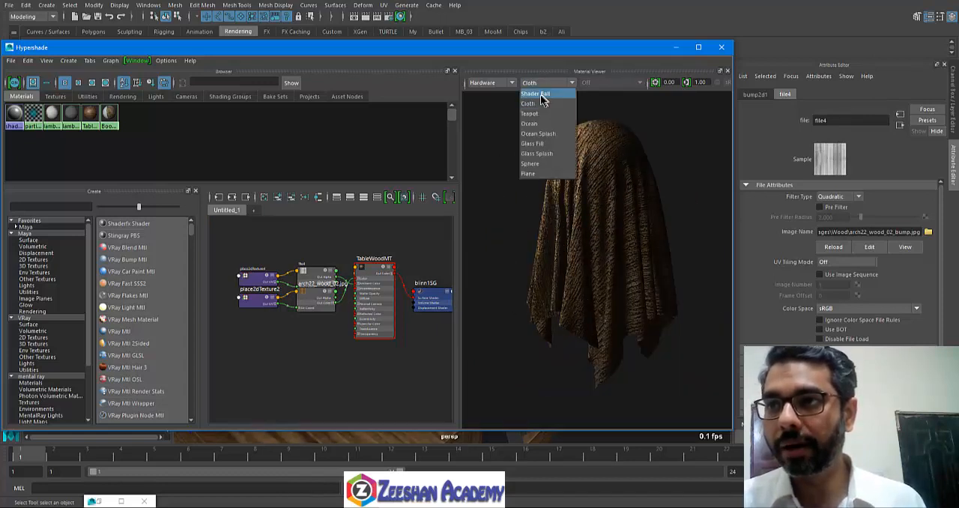
{"action": "left_click", "coordinate": [540, 97]}
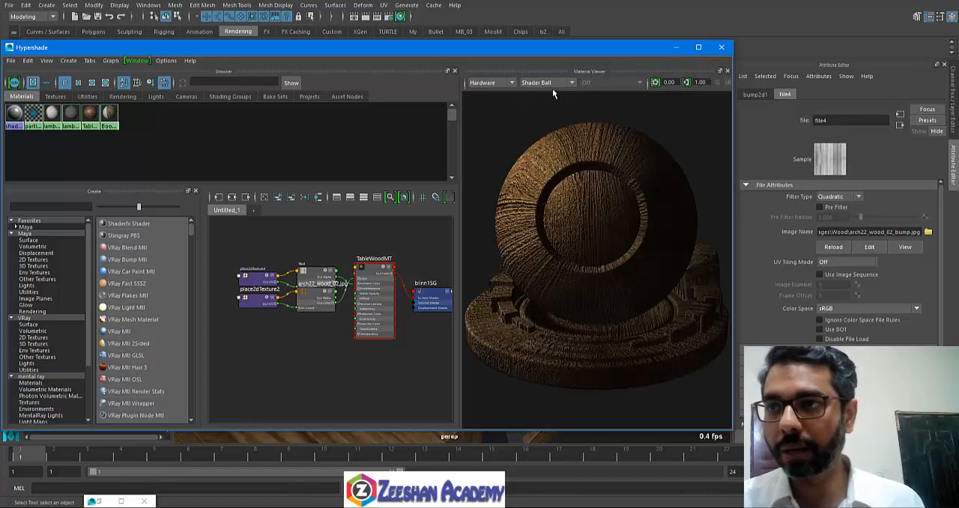
{"action": "left_click", "coordinate": [552, 86]}
{"action": "left_click", "coordinate": [548, 105]}
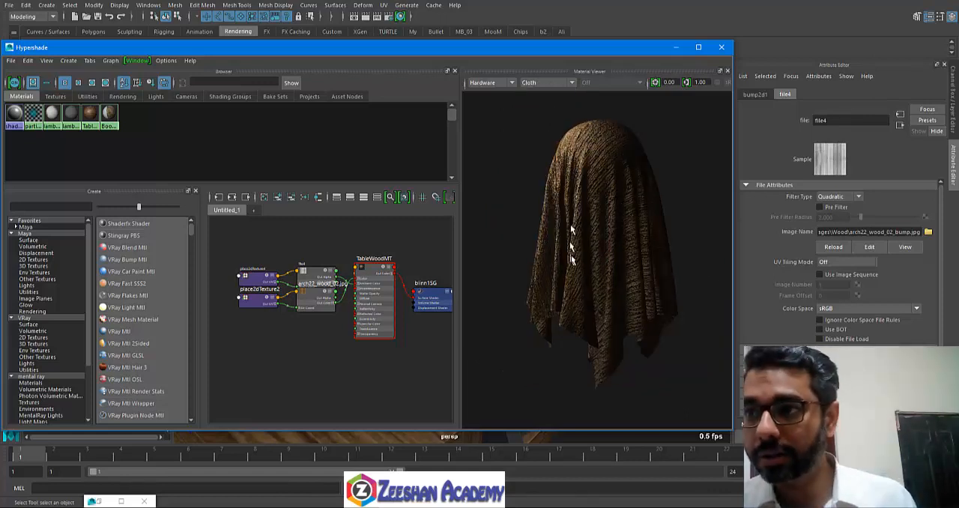
Step: Show the bump2d1 node's attributes and set its Bump Depth to 0
{"action": "left_click", "coordinate": [755, 95]}
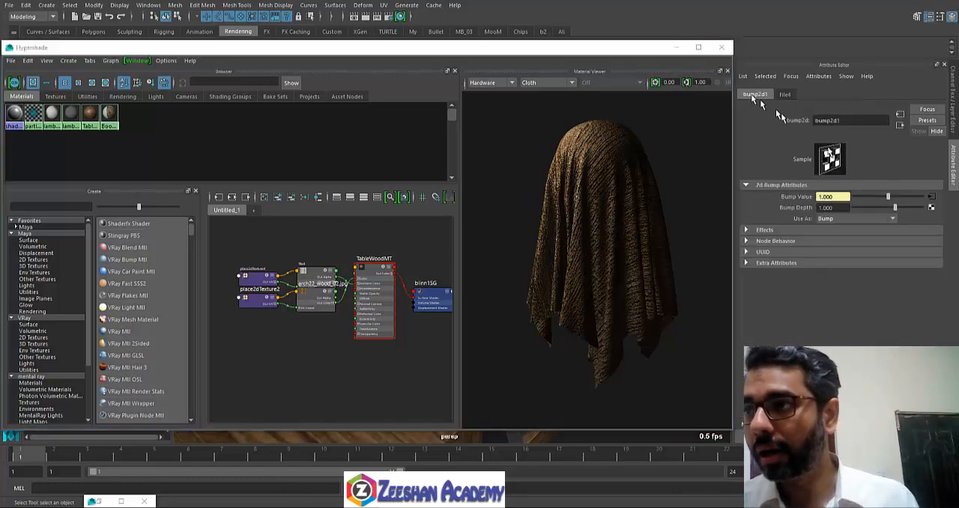
{"action": "left_click_drag", "start_coordinate": [865, 210], "coordinate": [774, 209]}
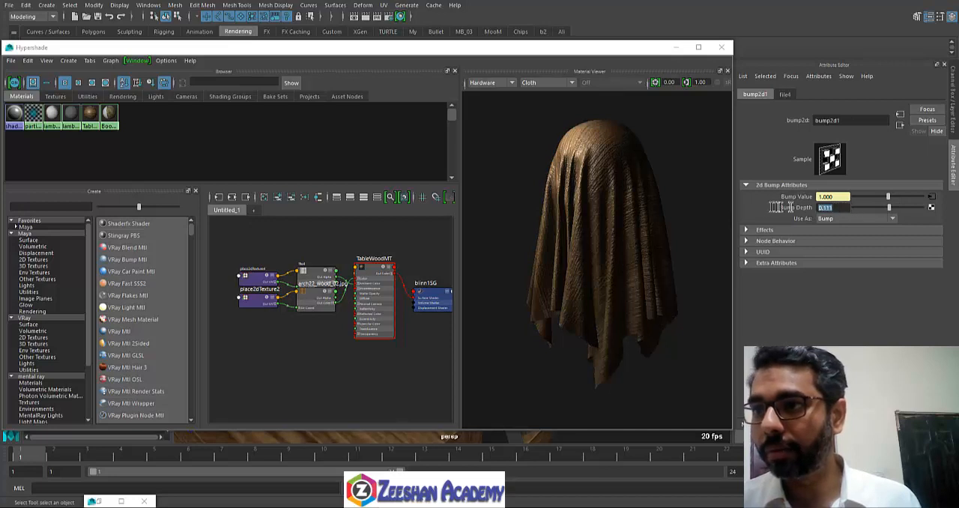
{"action": "type", "text": "0"}
{"action": "key", "text": "Return"}
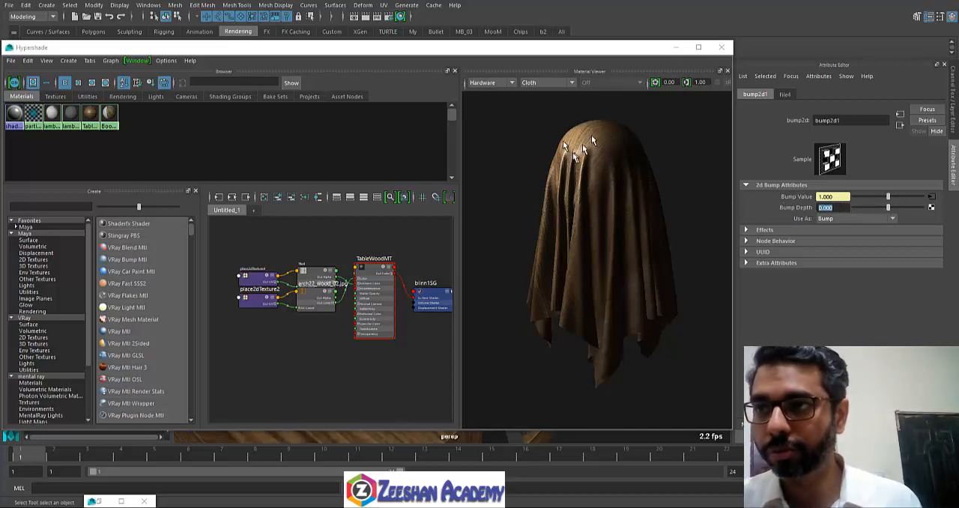
Step: Preview the material on the Teapot shape and narrow the Hypershade window slightly to clear the Attribute Editor
{"action": "left_click", "coordinate": [559, 83]}
{"action": "left_click", "coordinate": [558, 114]}
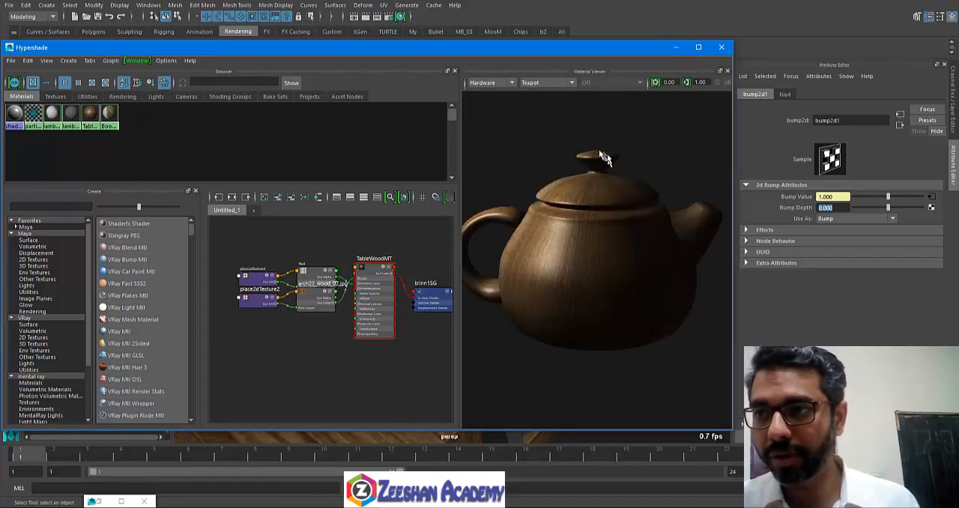
{"action": "left_click", "coordinate": [509, 83]}
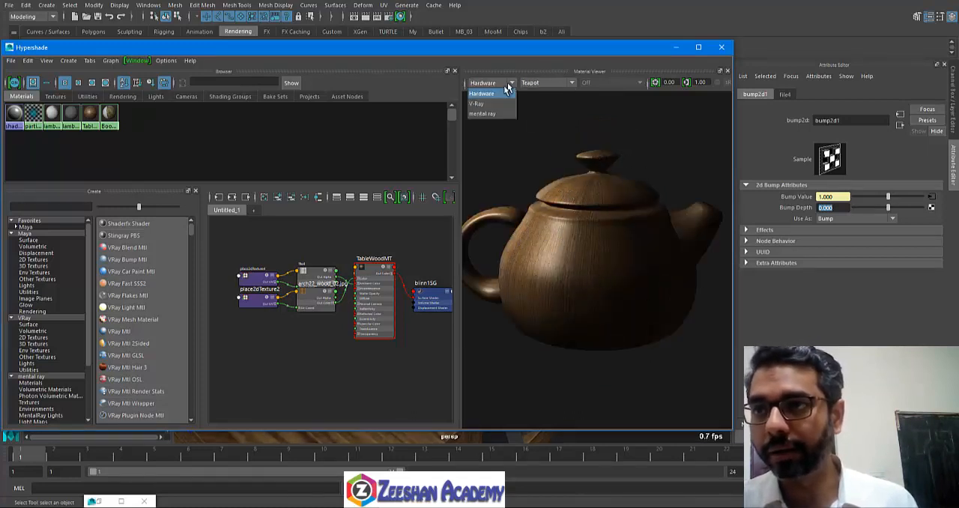
{"action": "left_click", "coordinate": [569, 63]}
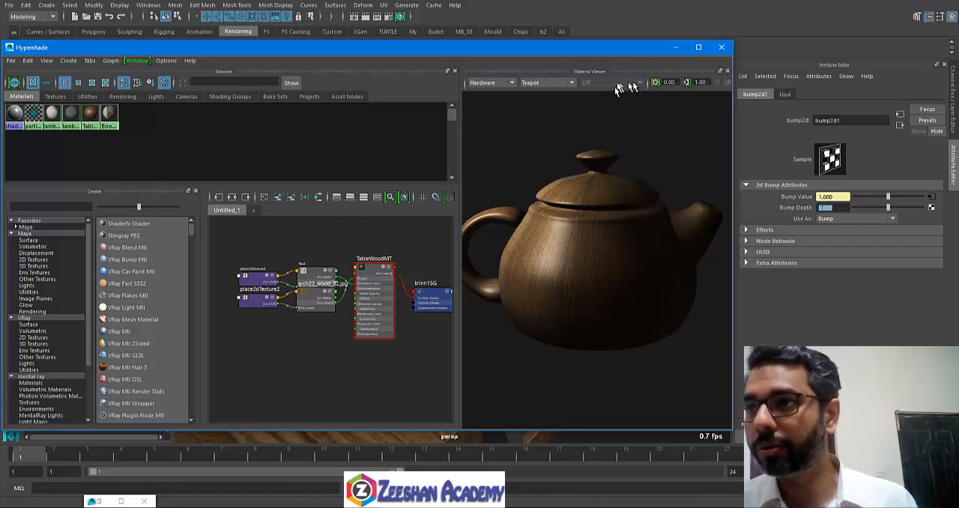
{"action": "left_click_drag", "start_coordinate": [733, 96], "coordinate": [721, 112]}
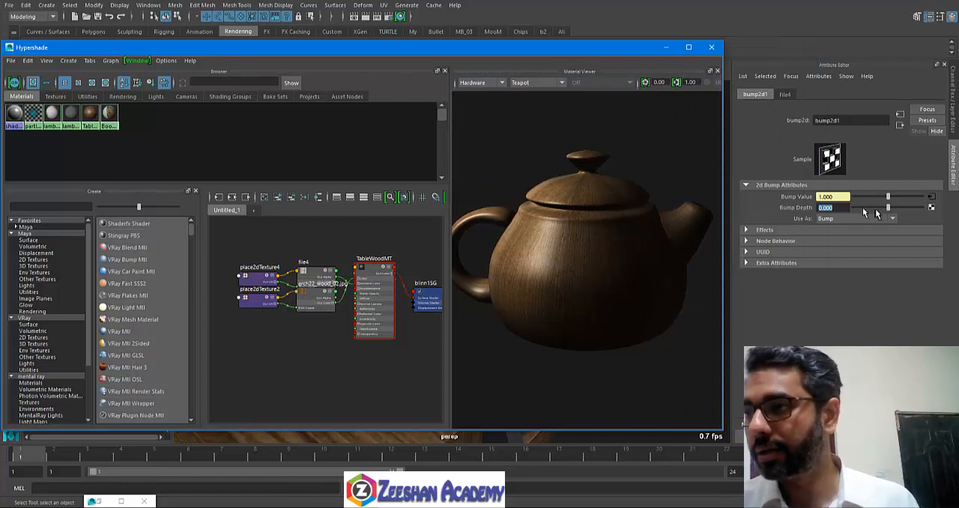
Step: Compare the teapot preview with bump2d1's Bump Depth at 1 and 0, finishing with the depth set to 1
{"action": "left_click_drag", "start_coordinate": [879, 208], "coordinate": [731, 207]}
{"action": "type", "text": "1"}
{"action": "key", "text": "Return"}
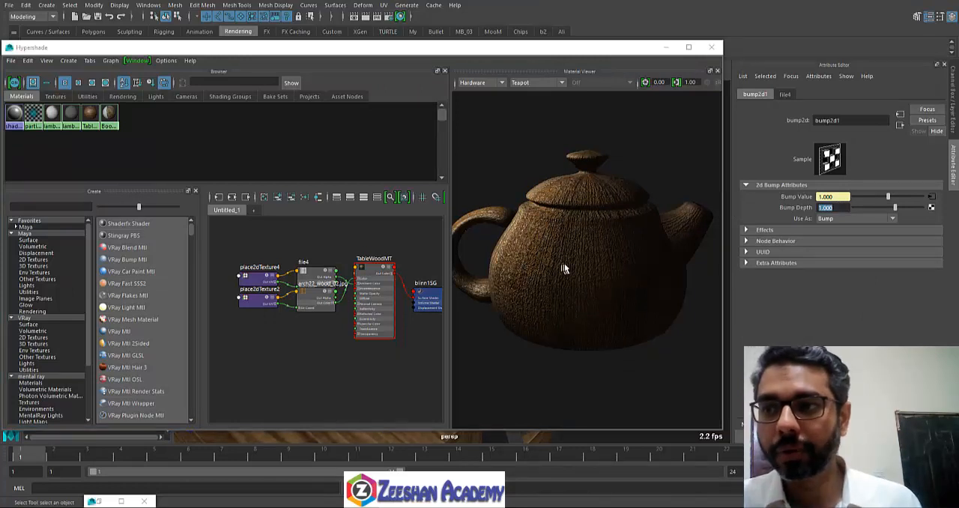
{"action": "type", "text": "0"}
{"action": "key", "text": "Return"}
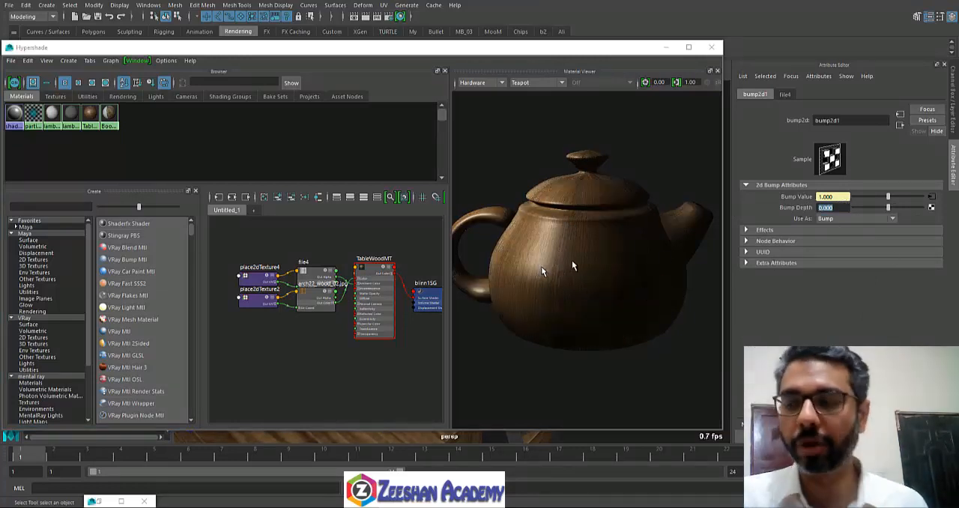
{"action": "type", "text": "1"}
{"action": "key", "text": "Return"}
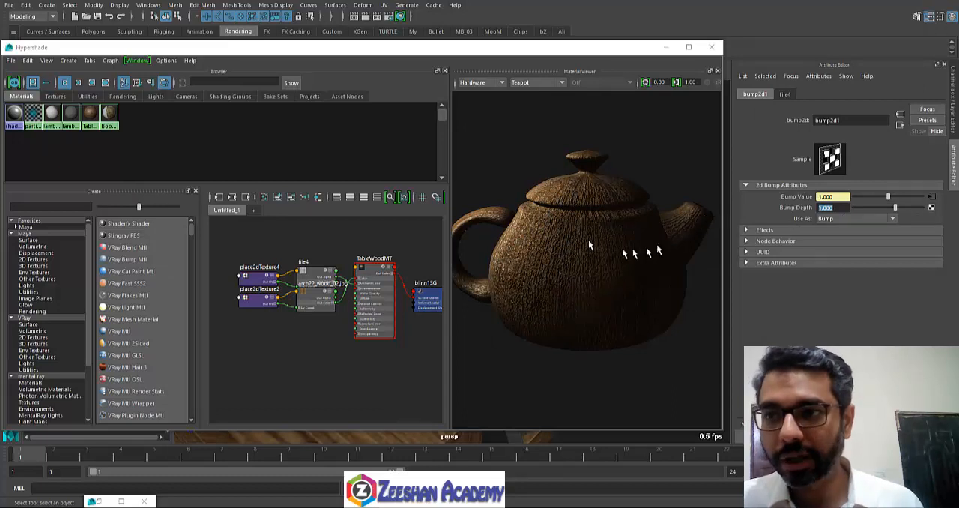
Step: Preview the bumped wood material on the Glass Fill, Glass Splash and Plane shapes in the Material Viewer, ending on Sphere
{"action": "left_click", "coordinate": [579, 273]}
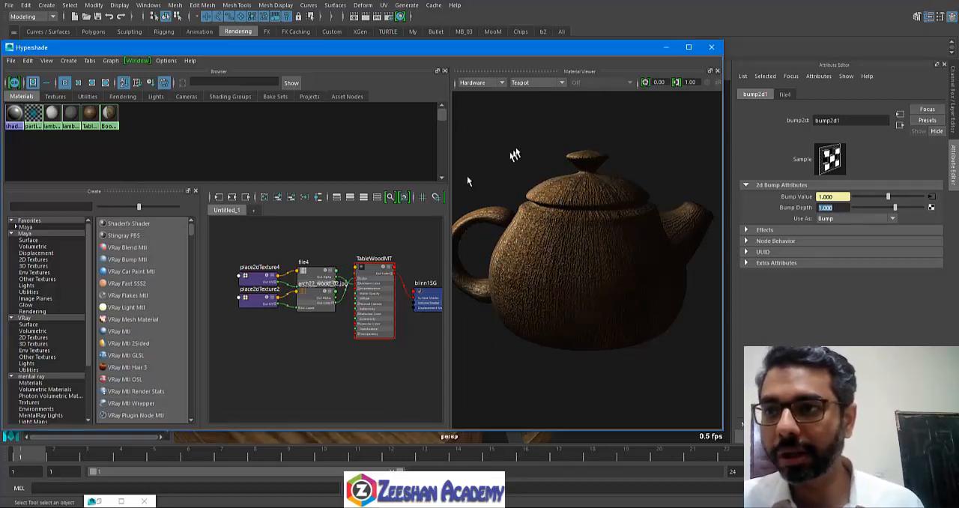
{"action": "left_click", "coordinate": [551, 80]}
{"action": "left_click", "coordinate": [541, 133]}
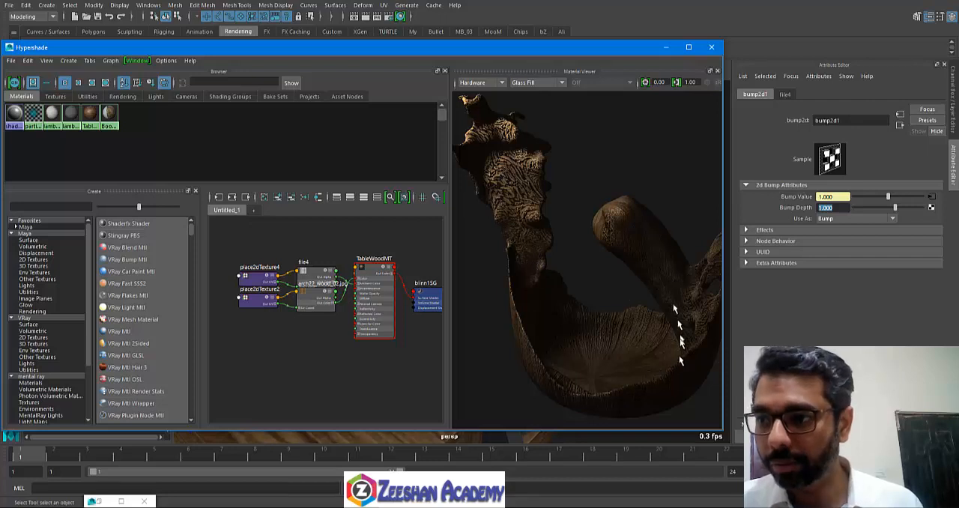
{"action": "left_click", "coordinate": [537, 82]}
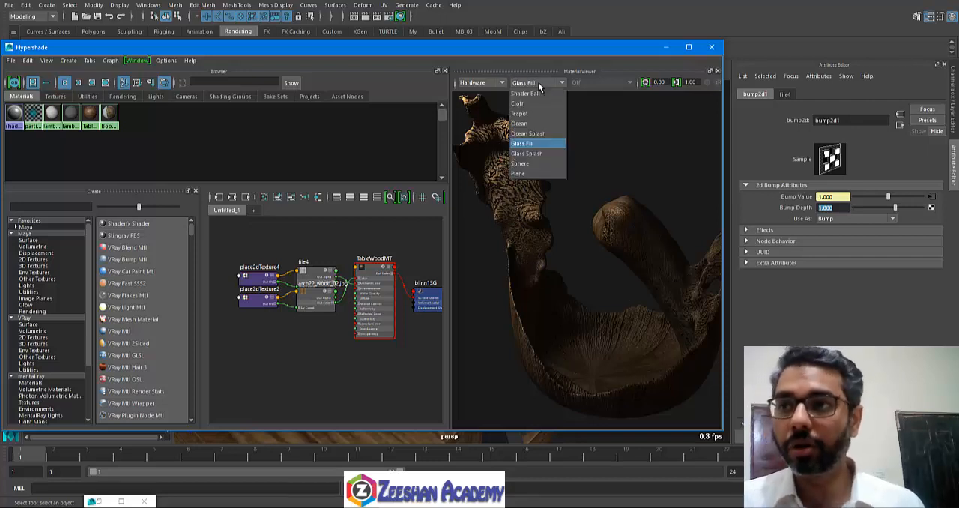
{"action": "left_click", "coordinate": [539, 154]}
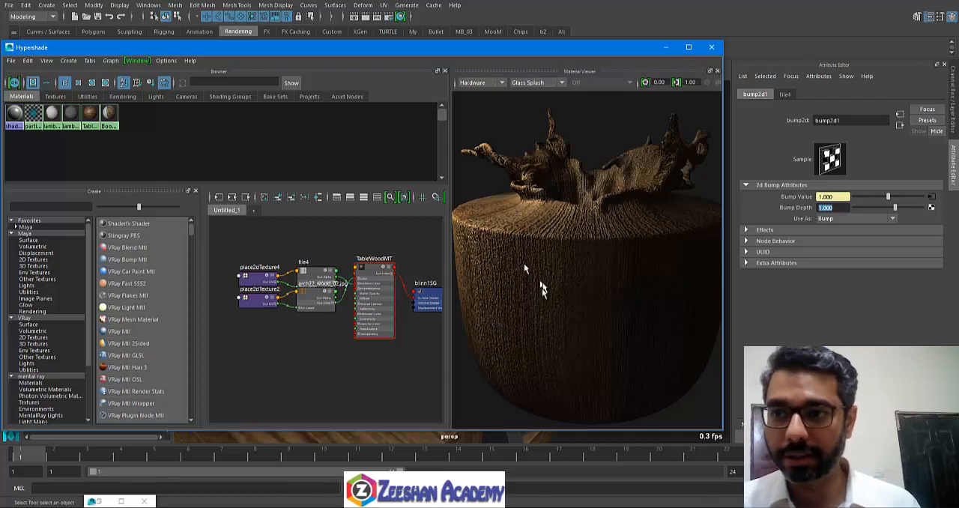
{"action": "left_click", "coordinate": [535, 82]}
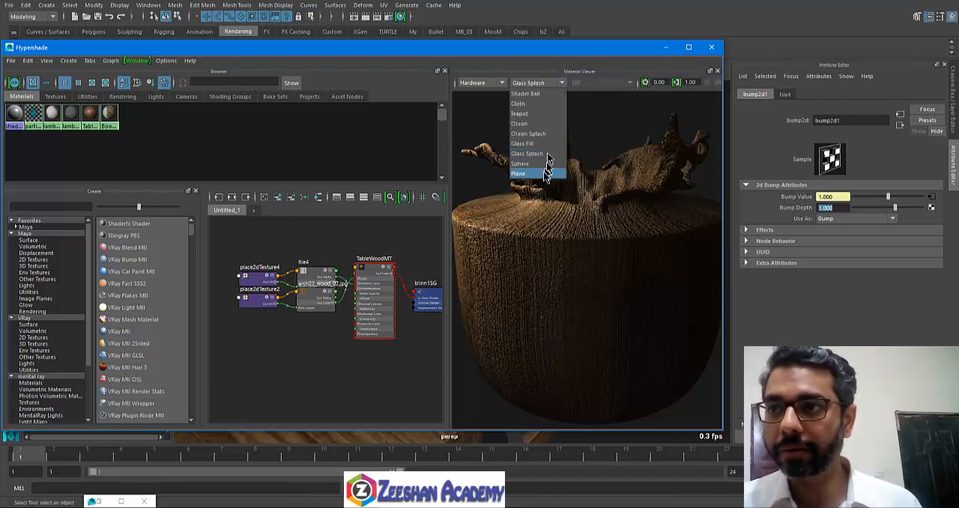
{"action": "left_click", "coordinate": [543, 177]}
{"action": "left_click", "coordinate": [537, 83]}
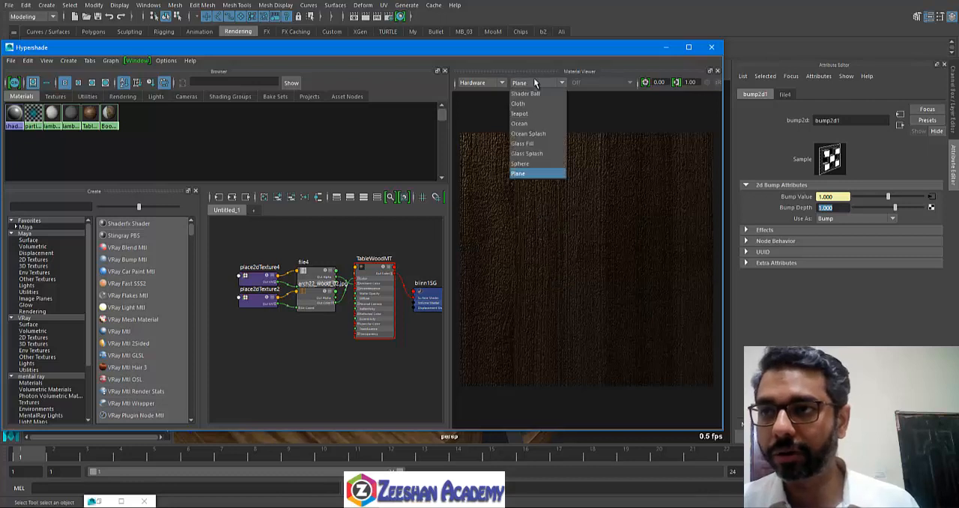
{"action": "left_click", "coordinate": [536, 150]}
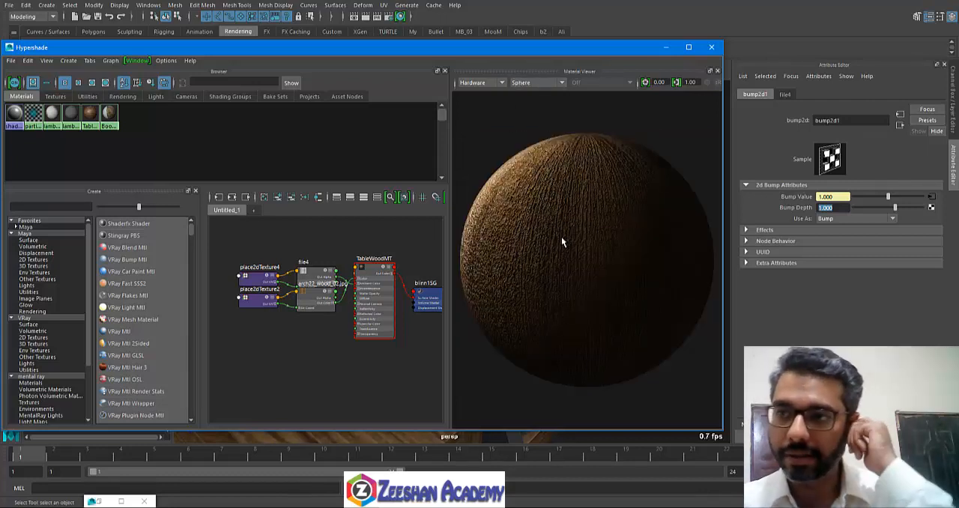
Step: Compare the sphere preview with bump2d1's Bump Depth at 0 and 1, finishing with the depth set to 1
{"action": "left_click_drag", "start_coordinate": [847, 208], "coordinate": [803, 212]}
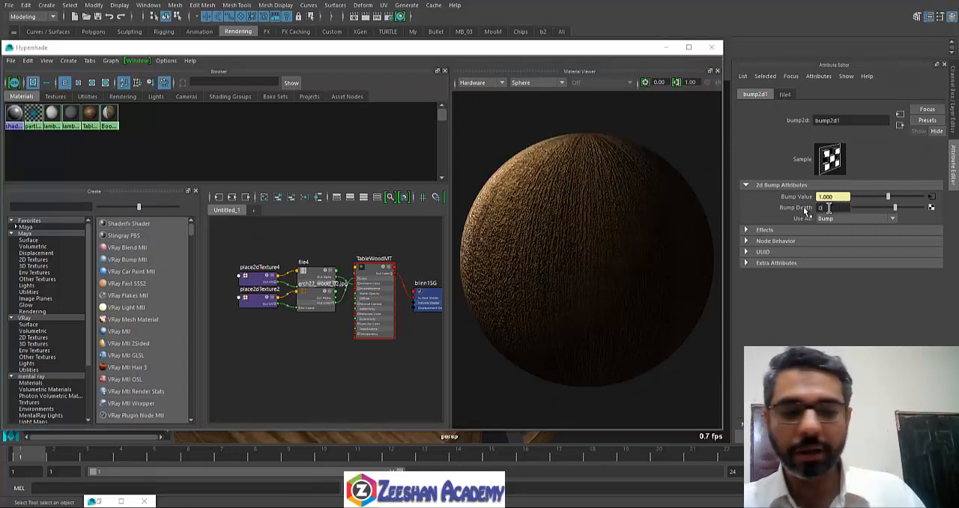
{"action": "type", "text": "0"}
{"action": "key", "text": "Return"}
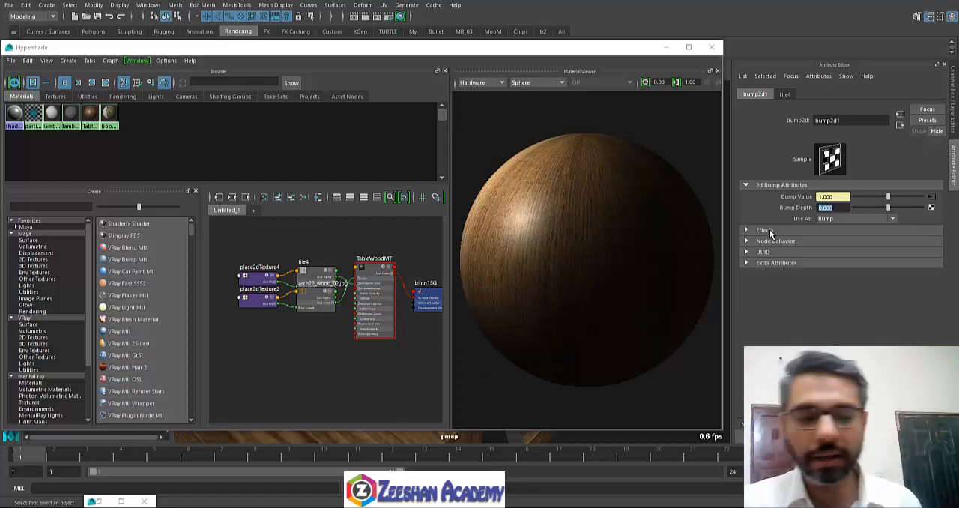
{"action": "type", "text": "1"}
{"action": "key", "text": "Return"}
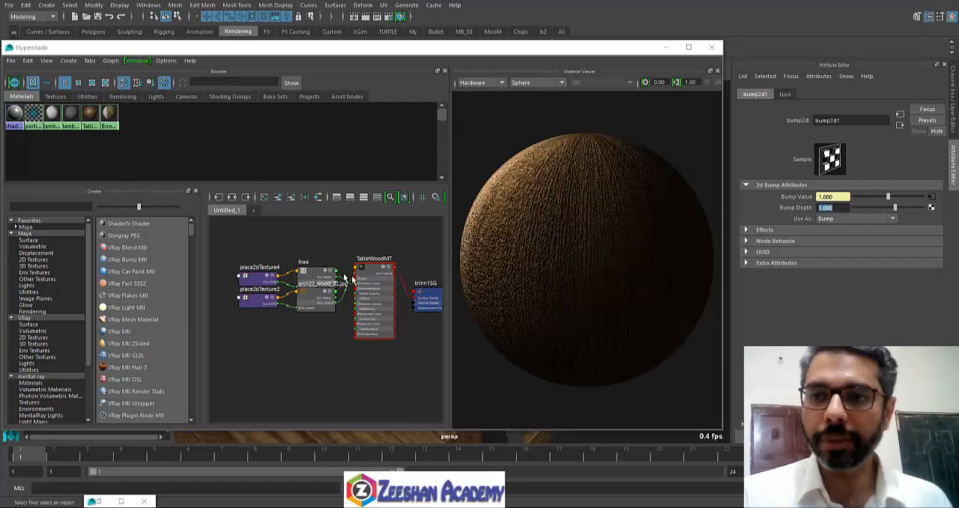
Step: Graph the TableWoodMT material's network and maximize the Hypershade window
{"action": "left_click", "coordinate": [373, 274]}
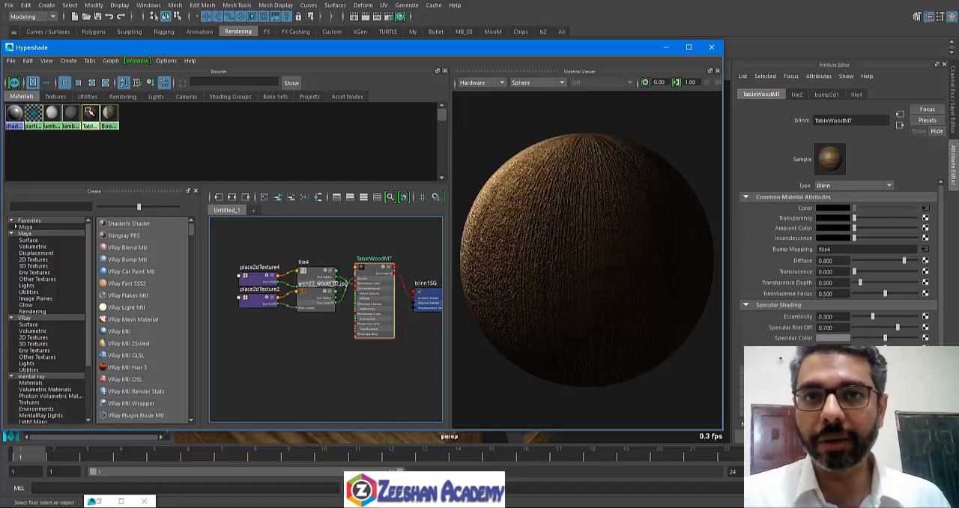
{"action": "right_click_drag", "start_coordinate": [90, 114], "coordinate": [89, 142]}
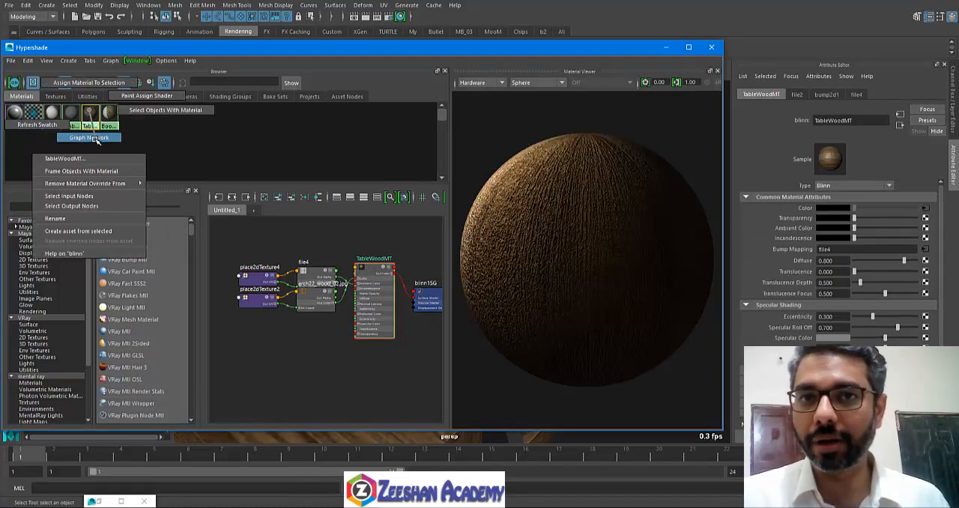
{"action": "right_click_drag", "start_coordinate": [96, 140], "coordinate": [95, 140]}
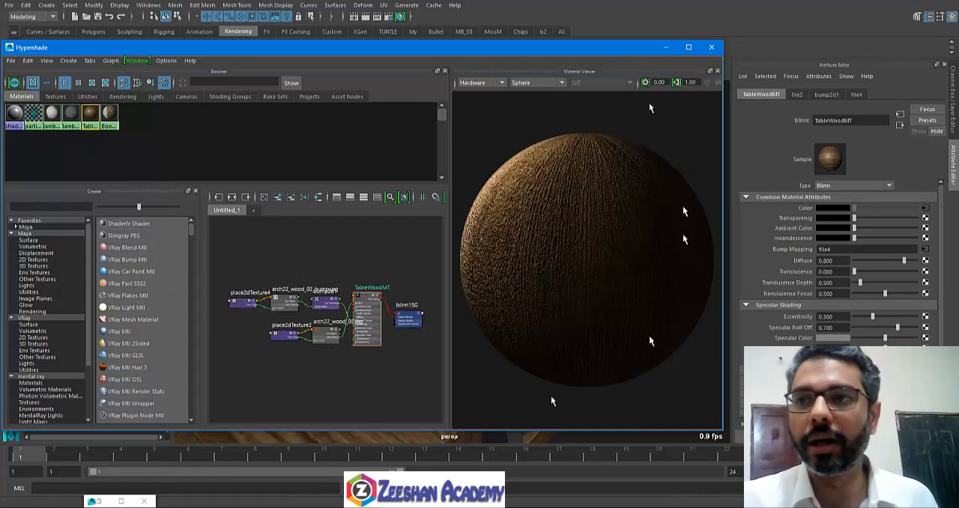
{"action": "left_click", "coordinate": [689, 46]}
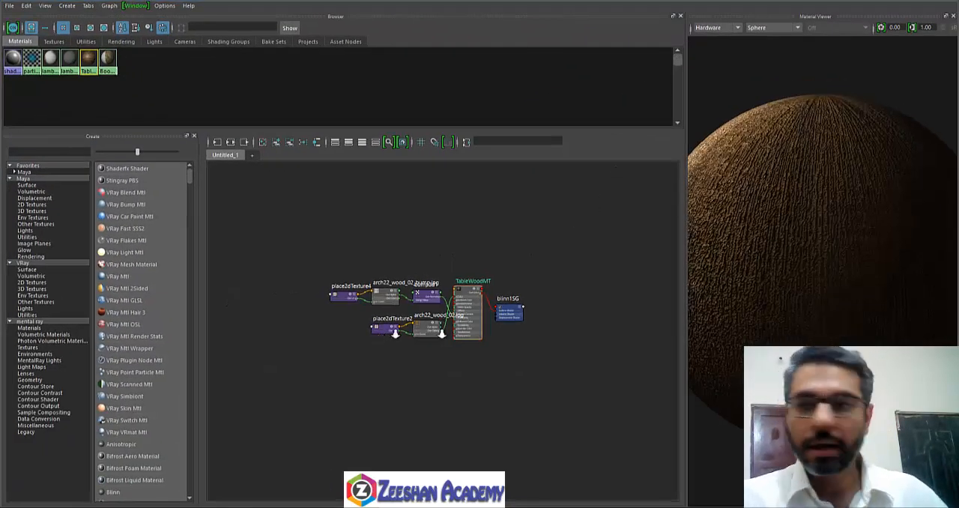
{"action": "right_click_drag", "start_coordinate": [441, 334], "coordinate": [550, 347], "text": "alt"}
{"action": "middle_click_drag", "start_coordinate": [543, 346], "coordinate": [452, 390], "text": "alt"}
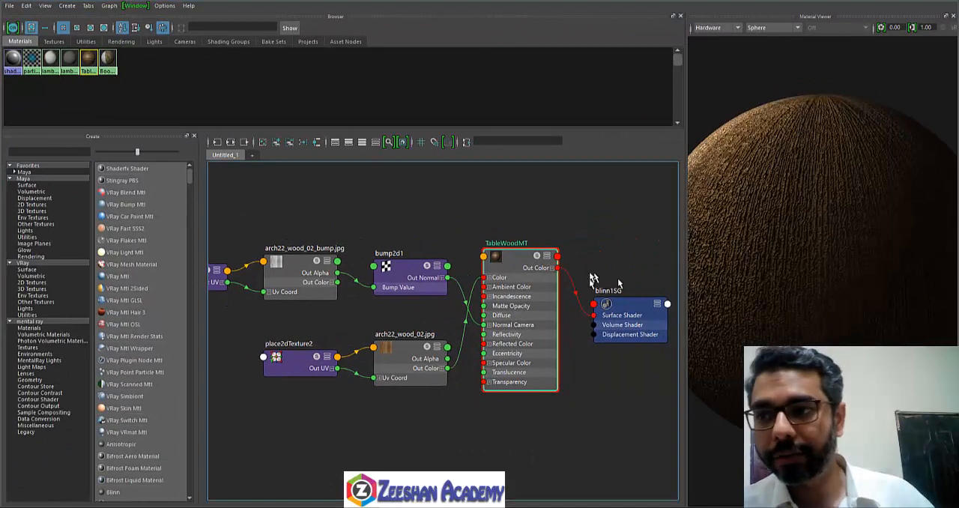
Step: Select the blinn1SG shading group node and examine how TableWoodMT's Out Color feeds its Surface Shader input
{"action": "middle_click_drag", "start_coordinate": [631, 309], "coordinate": [422, 316], "text": "alt"}
{"action": "right_click_drag", "start_coordinate": [381, 332], "coordinate": [462, 318], "text": "alt"}
{"action": "left_click", "coordinate": [466, 295]}
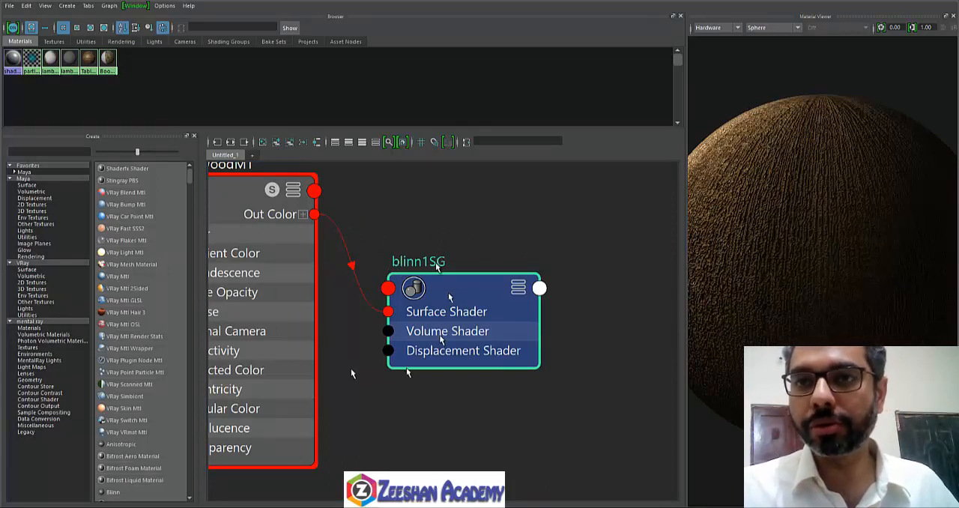
{"action": "middle_click_drag", "start_coordinate": [470, 242], "coordinate": [524, 237], "text": "alt"}
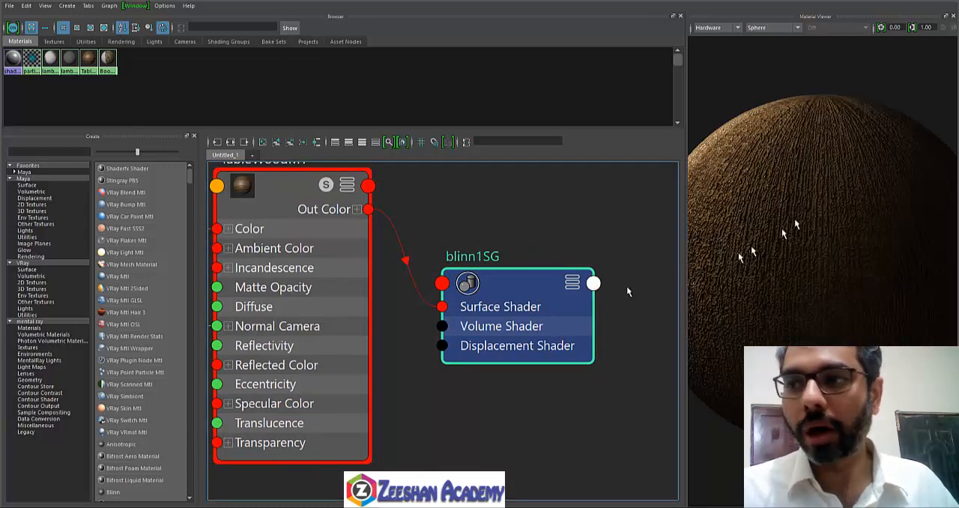
{"action": "left_click_drag", "start_coordinate": [522, 287], "coordinate": [488, 291]}
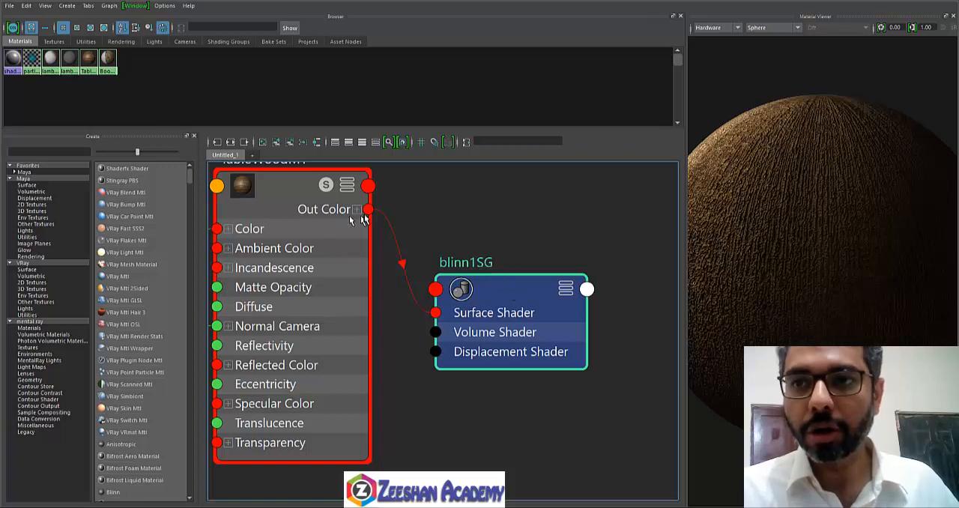
Step: Enlarge the material swatches in the Hypershade browser to medium size
{"action": "middle_click_drag", "start_coordinate": [363, 217], "coordinate": [409, 234], "text": "alt"}
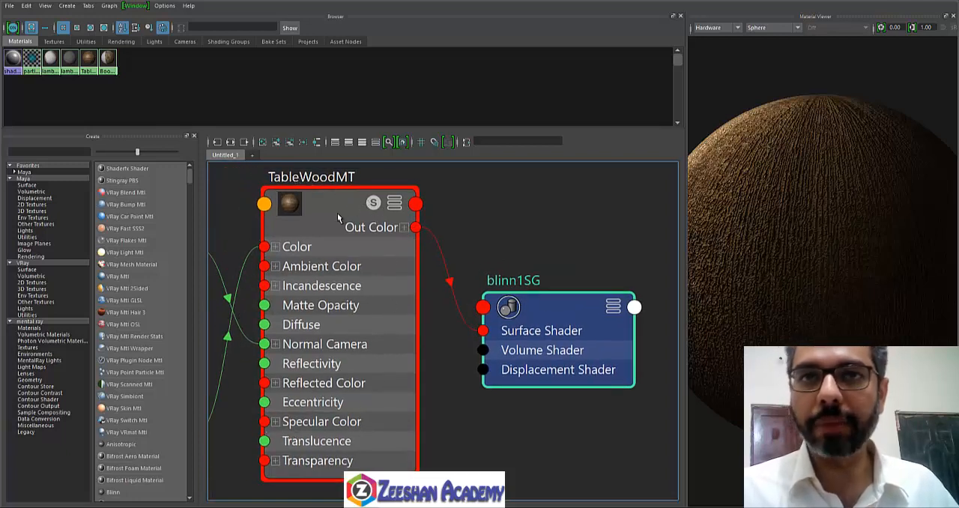
{"action": "left_click", "coordinate": [89, 28]}
{"action": "left_click", "coordinate": [77, 29]}
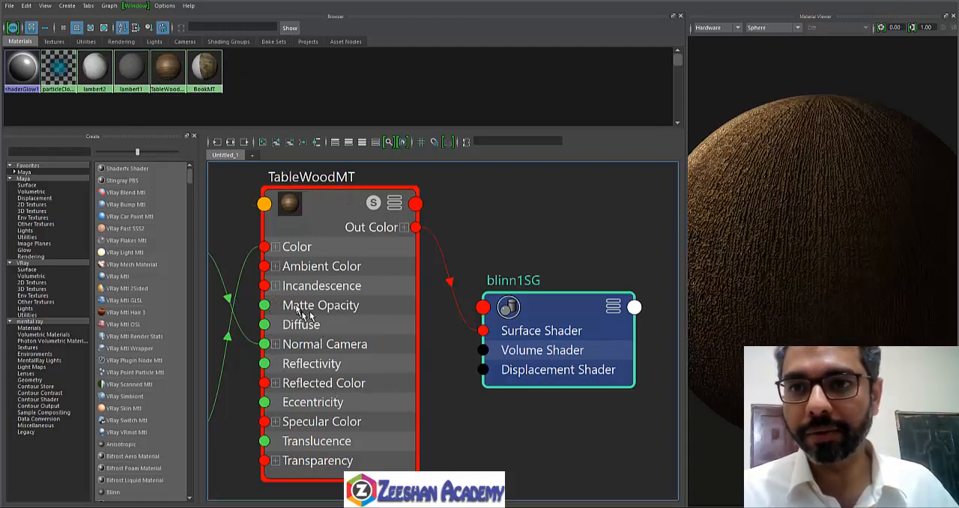
Step: Examine how place2dTexture2 and the arch22_wood_02.jpg texture feed TableWoodMT's Color input
{"action": "middle_click_drag", "start_coordinate": [307, 311], "coordinate": [440, 235], "text": "alt"}
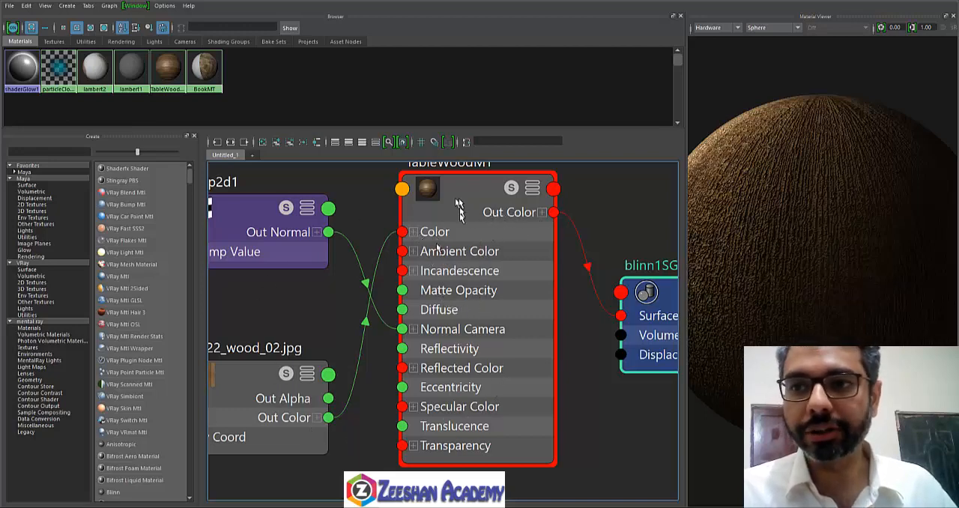
{"action": "middle_click_drag", "start_coordinate": [383, 267], "coordinate": [540, 267], "text": "alt"}
{"action": "scroll", "coordinate": [541, 268], "scroll_direction": "down", "scroll_amount": 4}
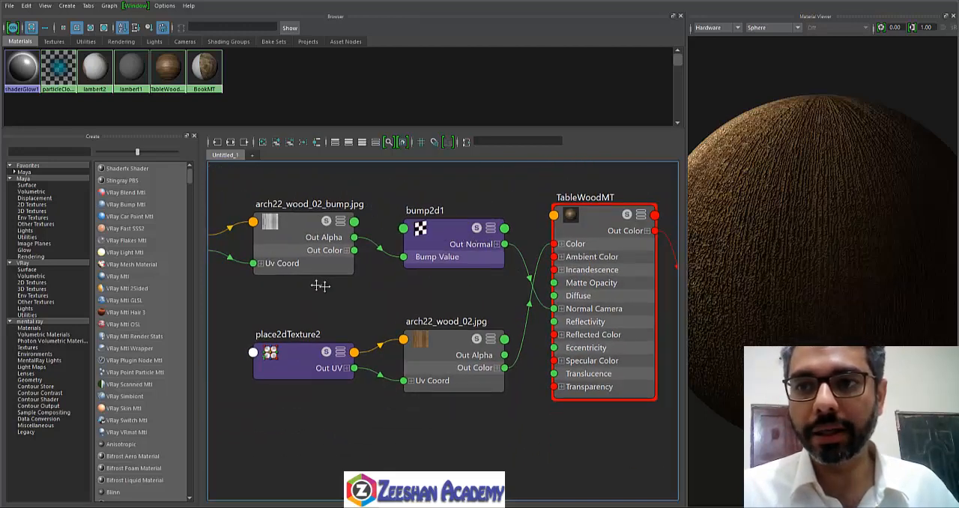
{"action": "mouse_move", "coordinate": [321, 285]}
{"action": "middle_mouse_down", "text": "alt"}
{"action": "mouse_move", "coordinate": [465, 283]}
{"action": "mouse_move", "coordinate": [310, 285]}
{"action": "middle_mouse_up", "text": "alt"}
{"action": "right_click_drag", "start_coordinate": [310, 284], "coordinate": [259, 285], "text": "alt"}
{"action": "right_click_drag", "start_coordinate": [377, 286], "coordinate": [493, 284], "text": "alt"}
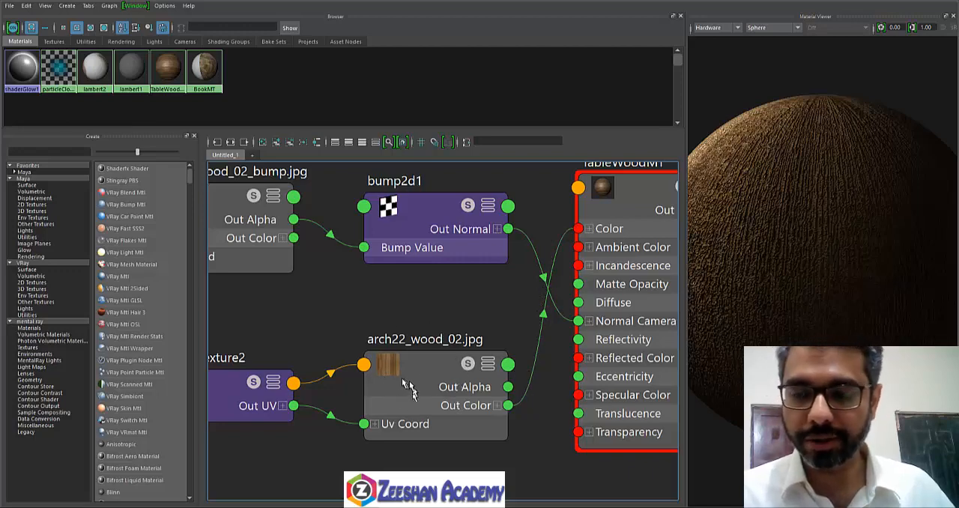
{"action": "middle_click_drag", "start_coordinate": [352, 384], "coordinate": [413, 376], "text": "alt"}
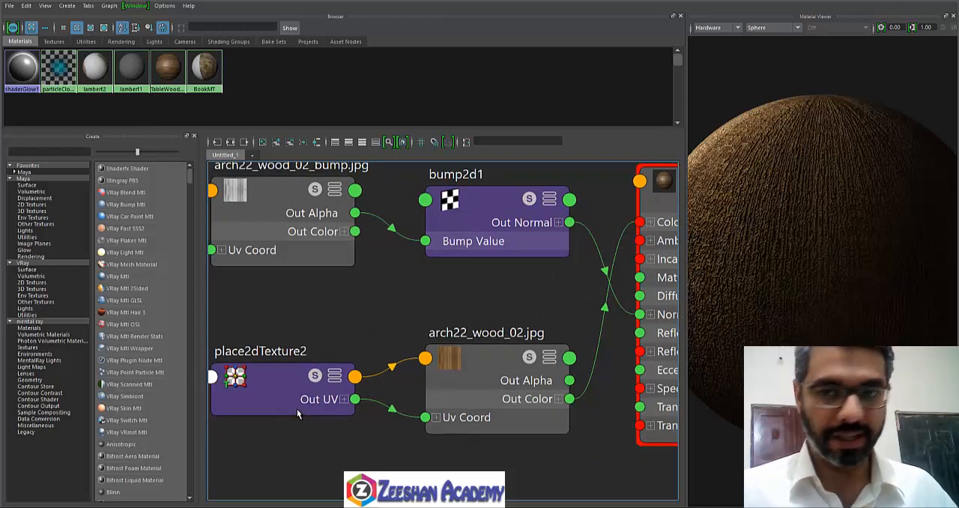
{"action": "middle_click_drag", "start_coordinate": [526, 327], "coordinate": [483, 383], "text": "alt"}
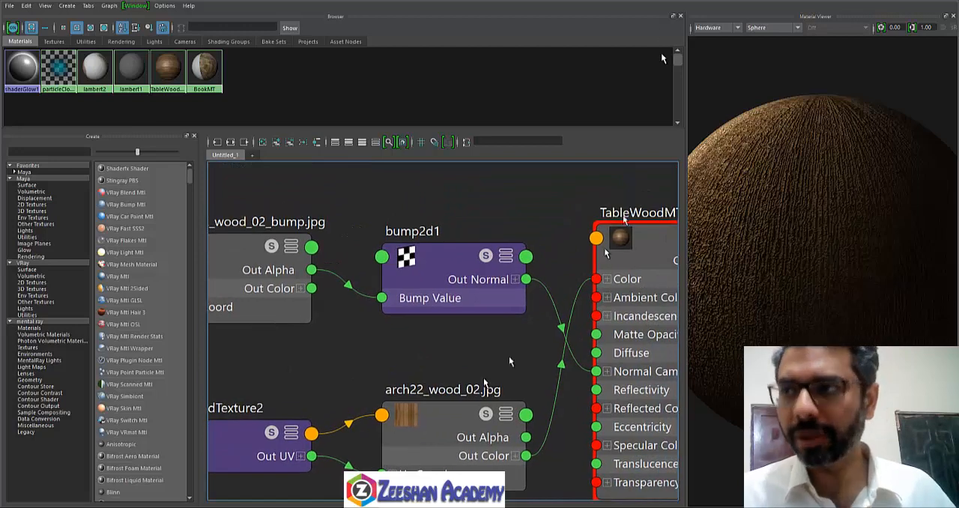
Step: Examine the connection from bump2d1's Out Normal to TableWoodMT's Normal Camera input
{"action": "middle_click_drag", "start_coordinate": [457, 307], "coordinate": [433, 312], "text": "alt"}
{"action": "right_click_drag", "start_coordinate": [433, 313], "coordinate": [455, 318], "text": "alt"}
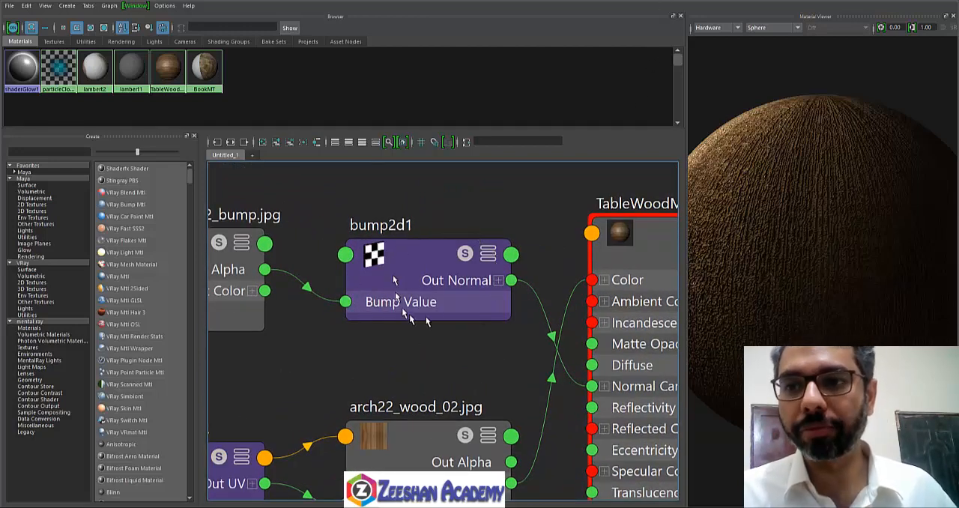
{"action": "middle_click_drag", "start_coordinate": [444, 264], "coordinate": [360, 241], "text": "alt"}
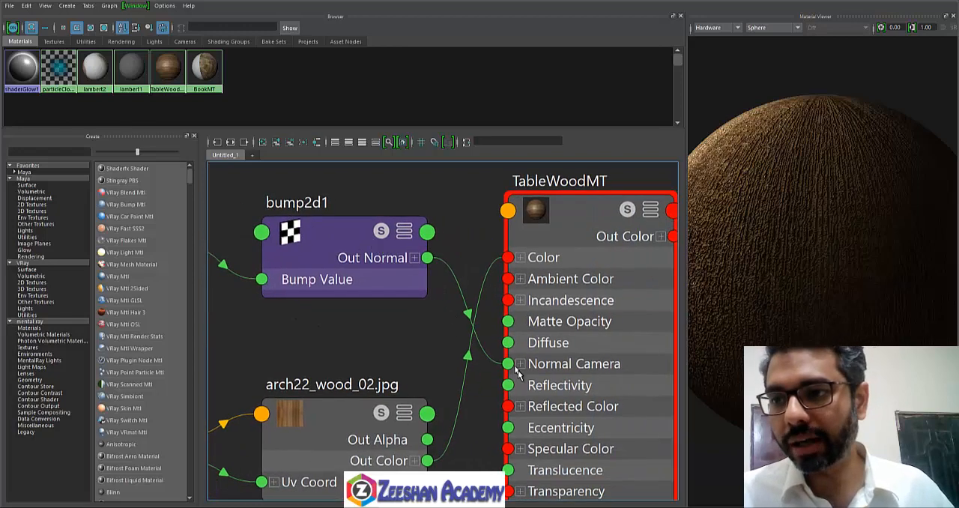
{"action": "left_click", "coordinate": [520, 364]}
{"action": "left_click", "coordinate": [520, 364]}
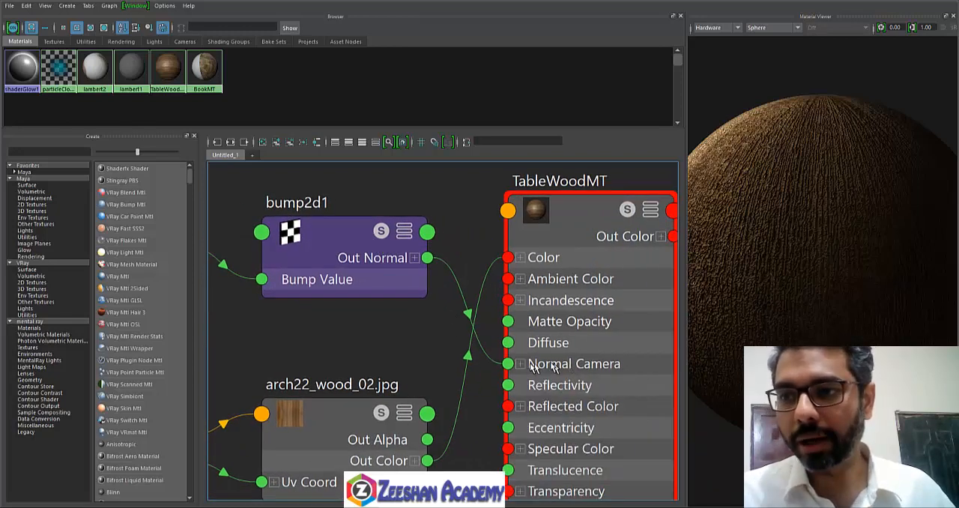
{"action": "scroll", "coordinate": [573, 363], "scroll_direction": "down", "scroll_amount": 2}
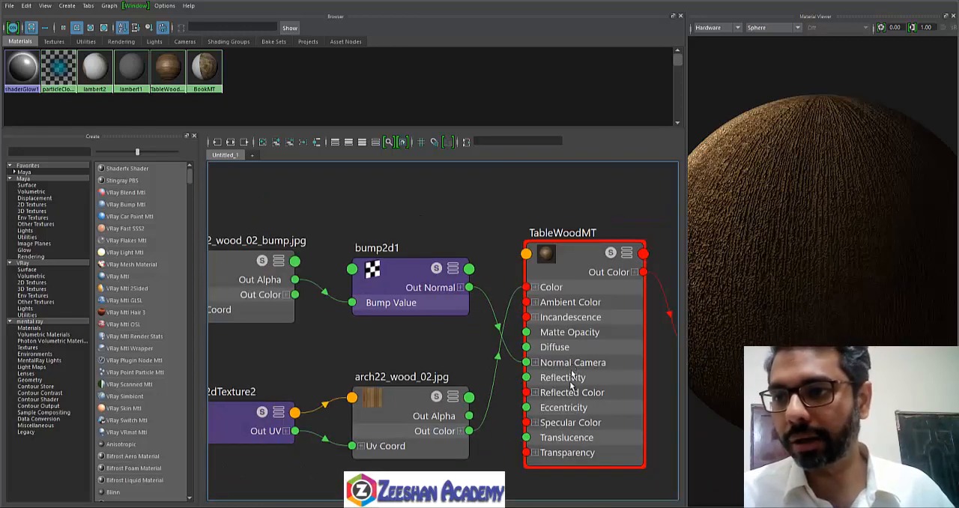
{"action": "scroll", "coordinate": [406, 350], "scroll_direction": "up", "scroll_amount": 1}
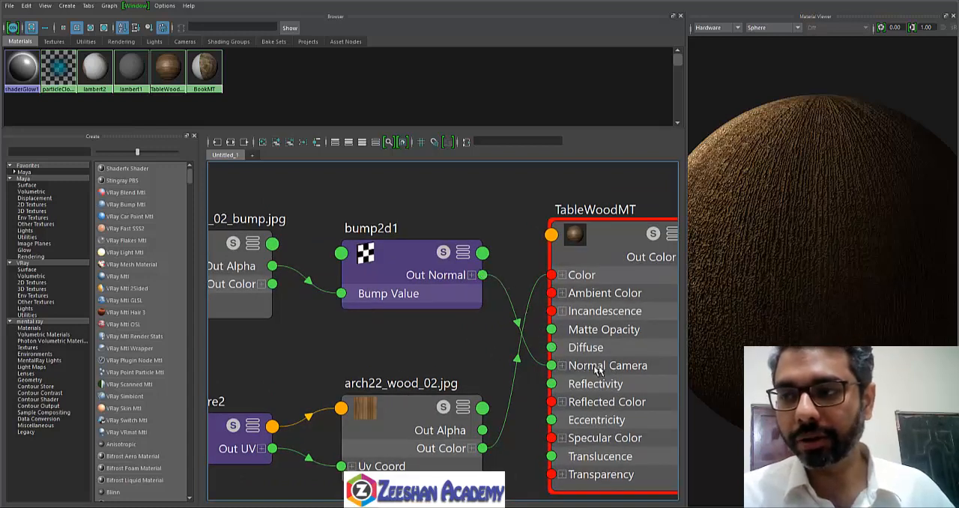
Step: Trace the bump branch back through arch22_wood_02_bump.jpg to place2dTexture4, and select the bump2d1 node
{"action": "middle_click_drag", "start_coordinate": [373, 281], "coordinate": [503, 302], "text": "alt"}
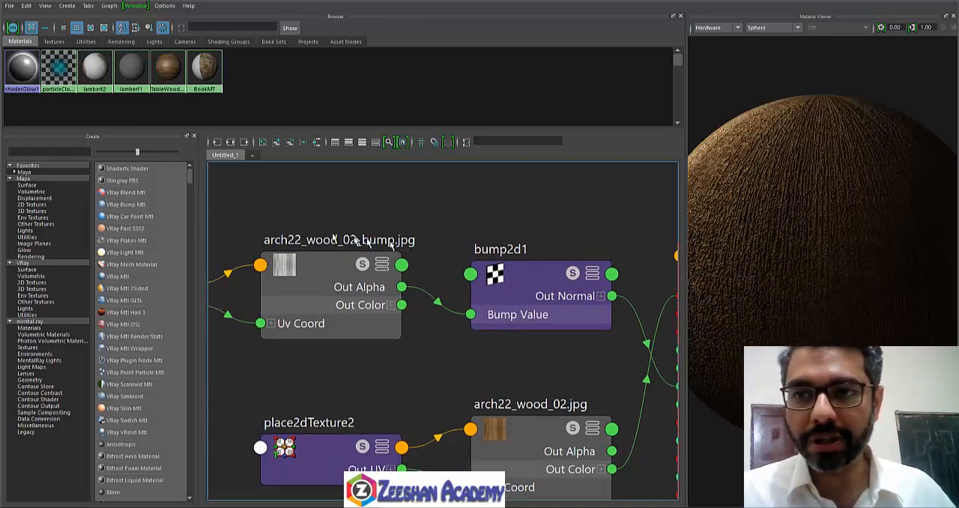
{"action": "middle_click_drag", "start_coordinate": [341, 221], "coordinate": [469, 293], "text": "alt"}
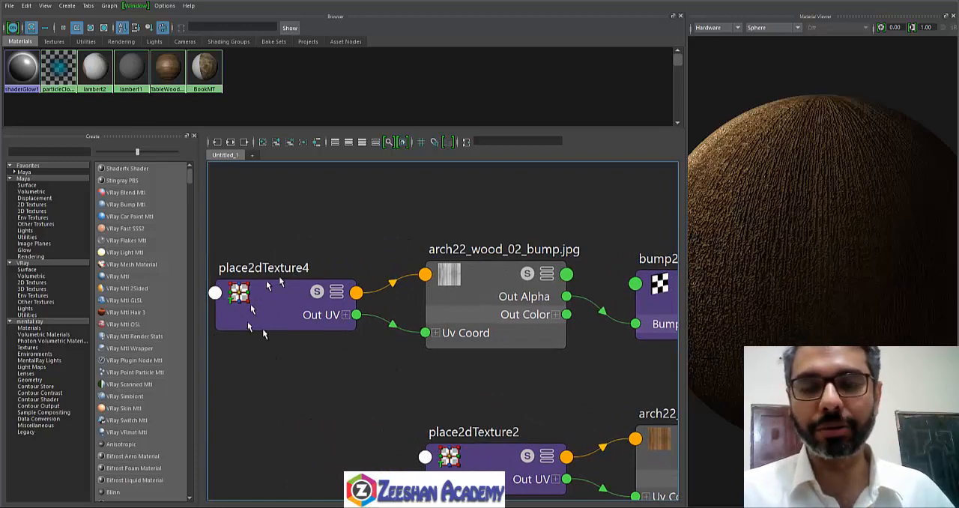
{"action": "middle_click_drag", "start_coordinate": [469, 390], "coordinate": [338, 300], "text": "alt"}
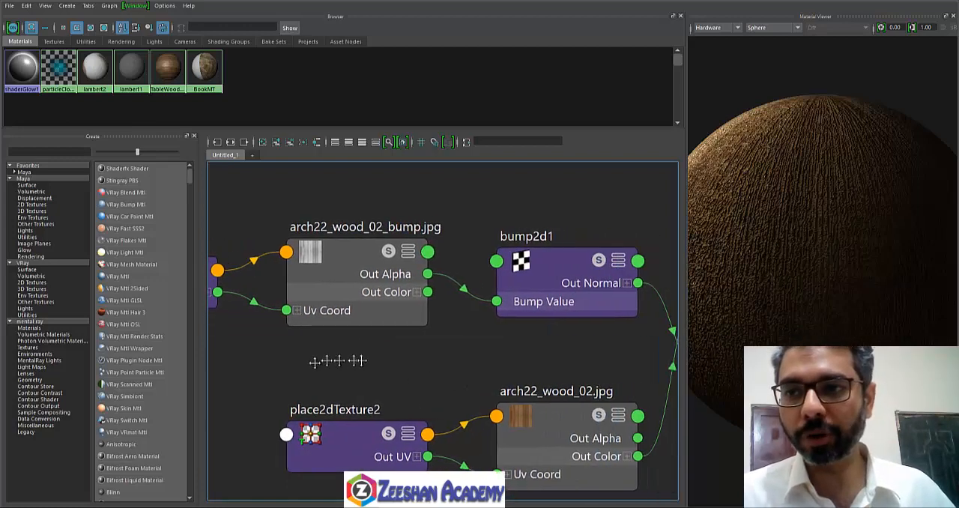
{"action": "middle_click_drag", "start_coordinate": [495, 376], "coordinate": [387, 364], "text": "alt"}
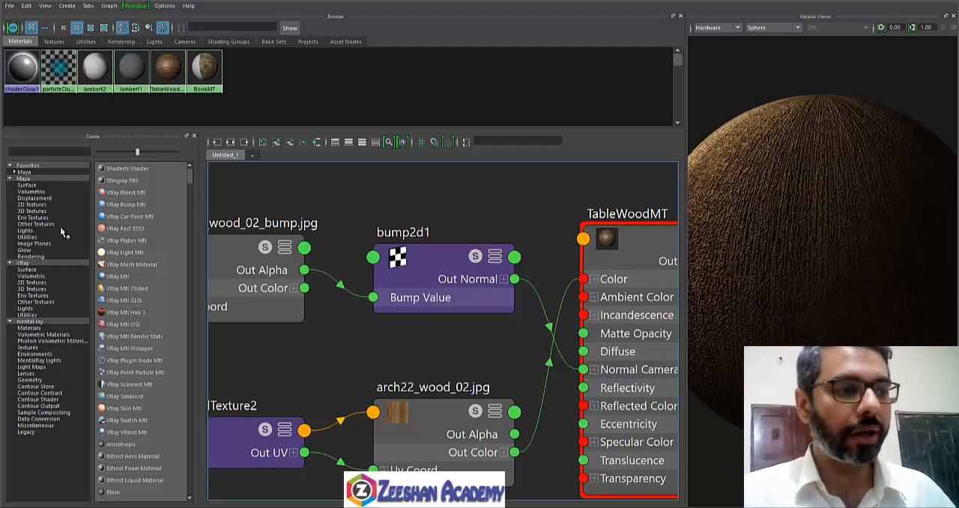
{"action": "left_click", "coordinate": [463, 276]}
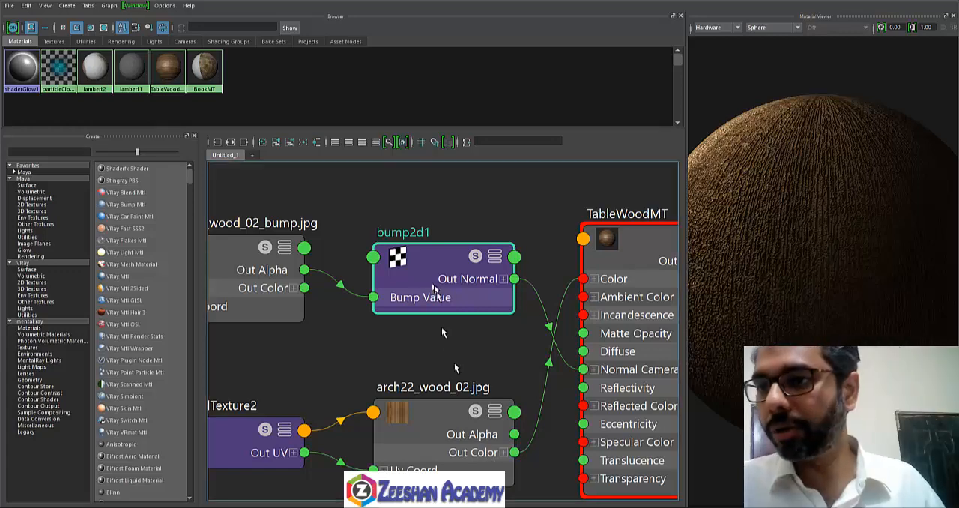
Step: Shrink the Hypershade window to reveal the Attribute Editor, and display the place2dTexture4 node's attributes
{"action": "middle_click_drag", "start_coordinate": [438, 343], "coordinate": [470, 341], "text": "alt"}
{"action": "scroll", "coordinate": [525, 298], "scroll_direction": "down", "scroll_amount": 3}
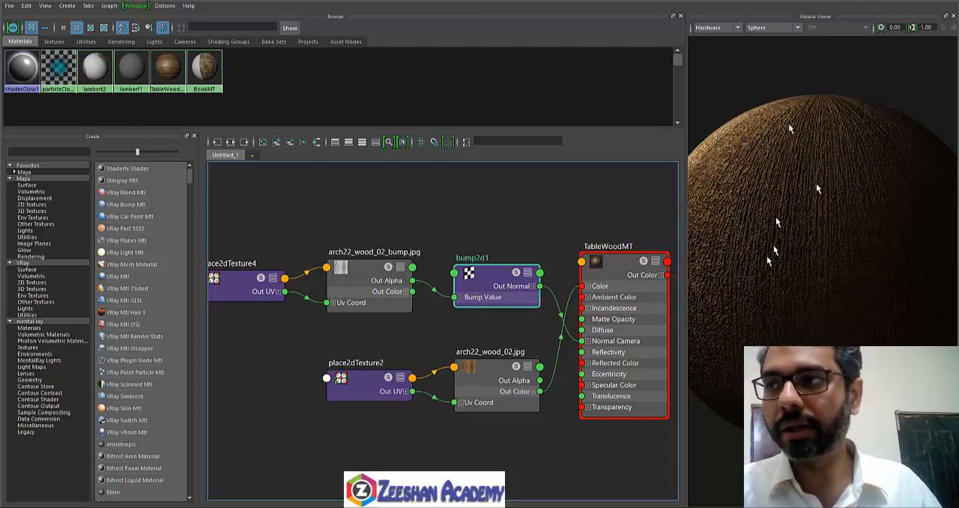
{"action": "left_click_drag", "start_coordinate": [783, 1], "coordinate": [581, 21]}
{"action": "left_click", "coordinate": [302, 303]}
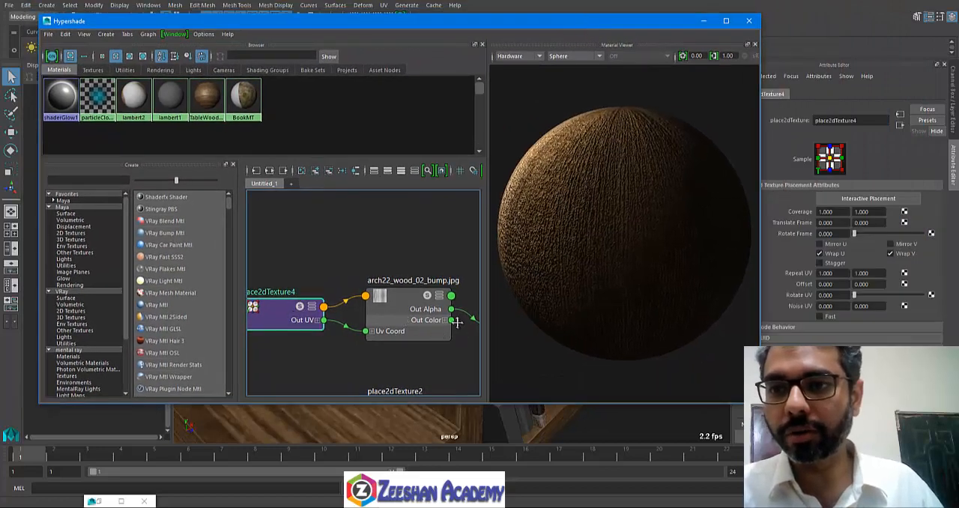
Step: Display the attributes of bump2d1 and TableWoodMT in turn, and move the Hypershade window clear of the Attribute Editor
{"action": "middle_click_drag", "start_coordinate": [457, 322], "coordinate": [334, 310], "text": "alt"}
{"action": "left_click", "coordinate": [398, 312]}
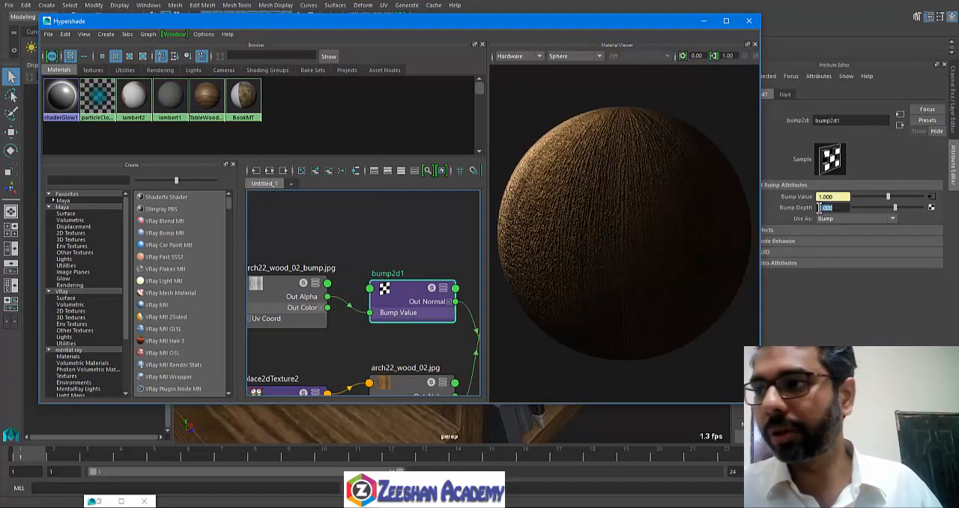
{"action": "middle_click_drag", "start_coordinate": [405, 313], "coordinate": [327, 270], "text": "alt"}
{"action": "left_click", "coordinate": [457, 245]}
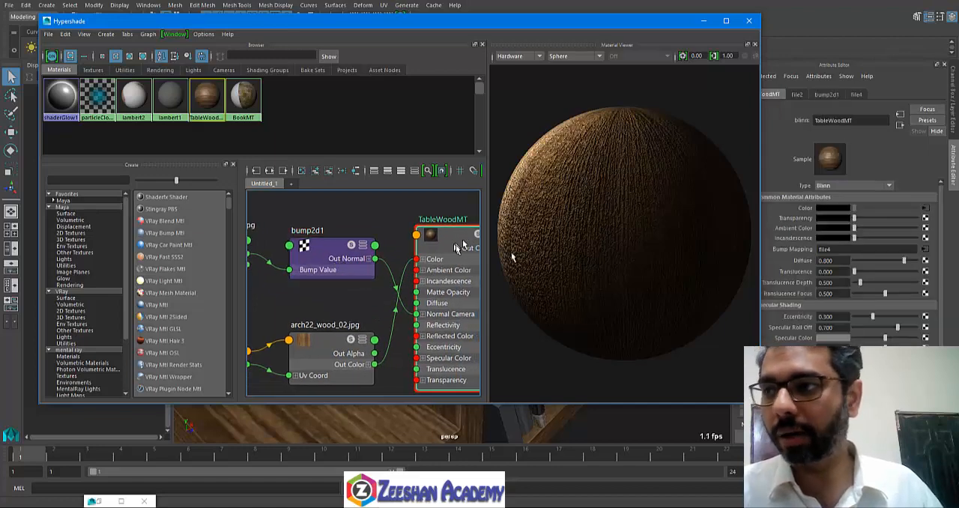
{"action": "left_click_drag", "start_coordinate": [655, 26], "coordinate": [618, 54]}
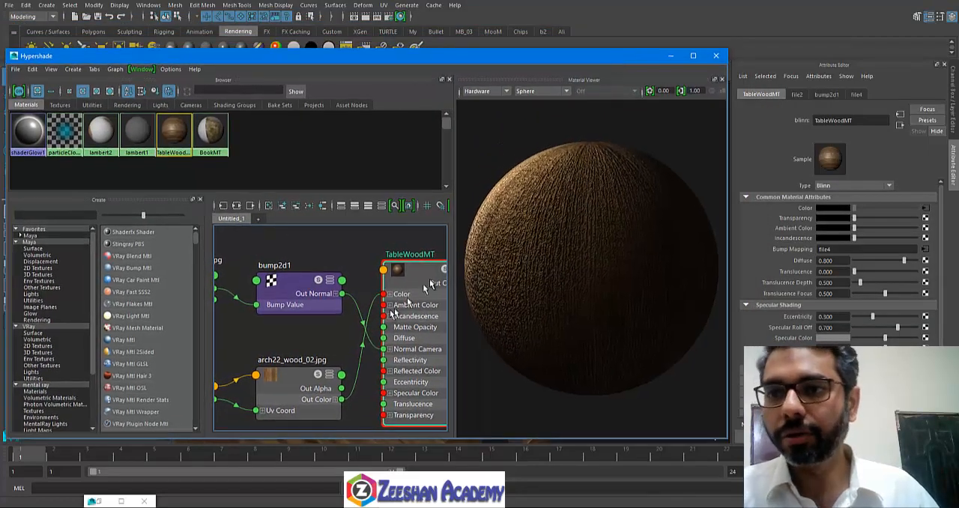
Step: Trace the bump texture's file node from TableWoodMT's Bump Mapping attribute and from bump2d1's Bump Value connection
{"action": "middle_click_drag", "start_coordinate": [424, 280], "coordinate": [394, 307], "text": "alt"}
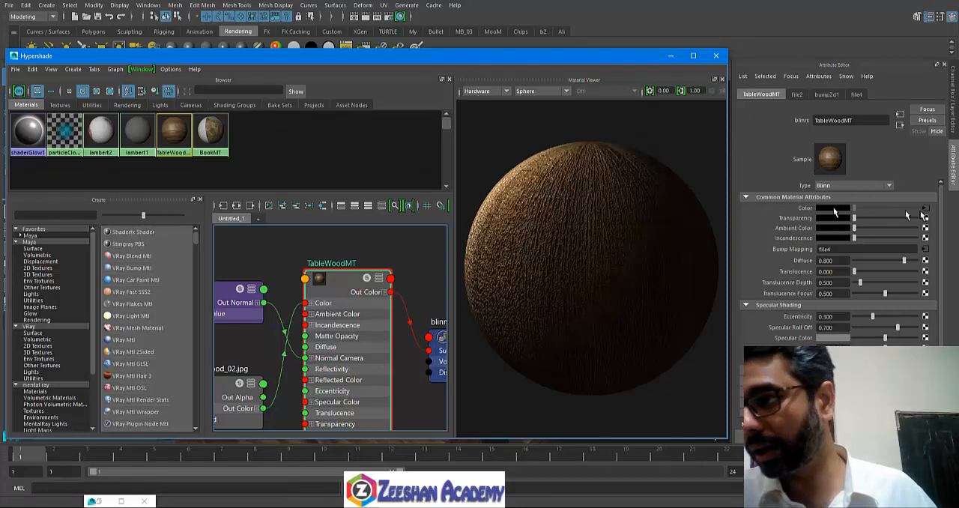
{"action": "scroll", "coordinate": [374, 340], "scroll_direction": "down", "scroll_amount": 5}
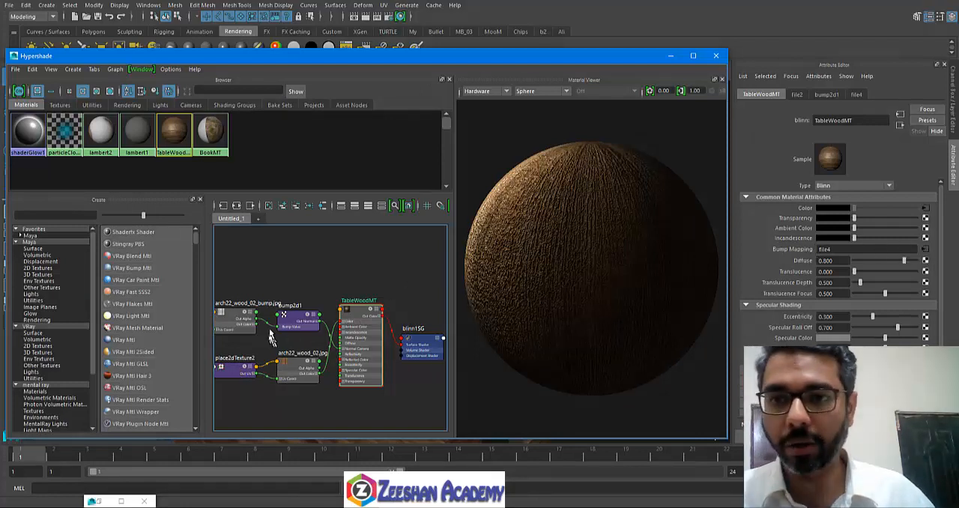
{"action": "left_click", "coordinate": [926, 250]}
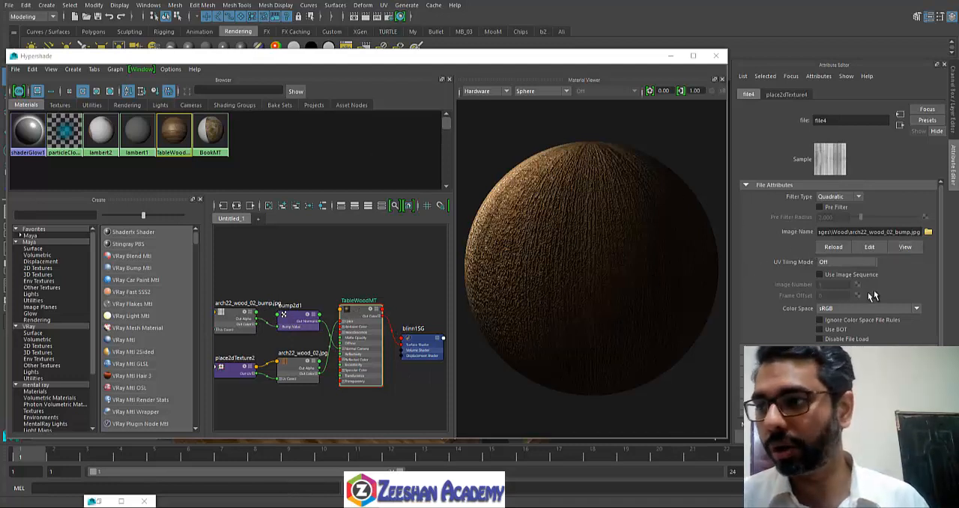
{"action": "left_click", "coordinate": [300, 319]}
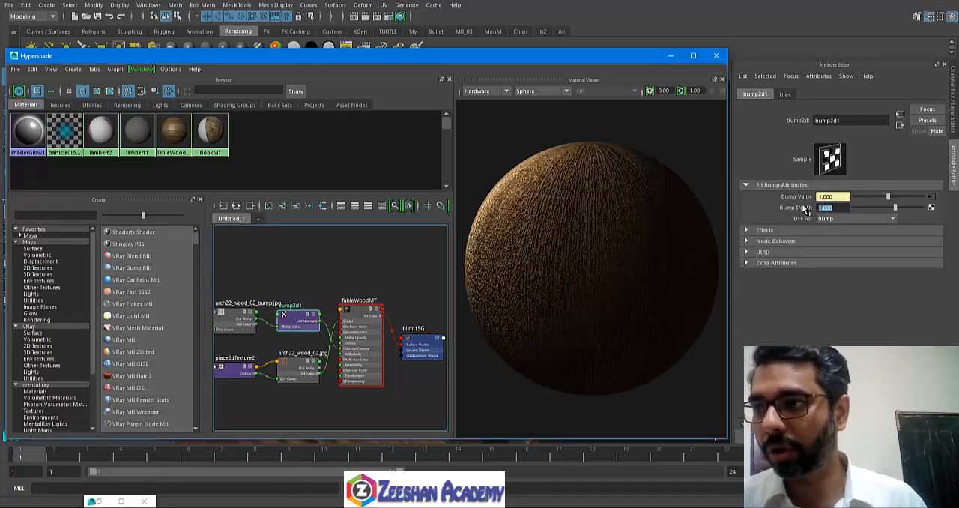
{"action": "left_click", "coordinate": [932, 201]}
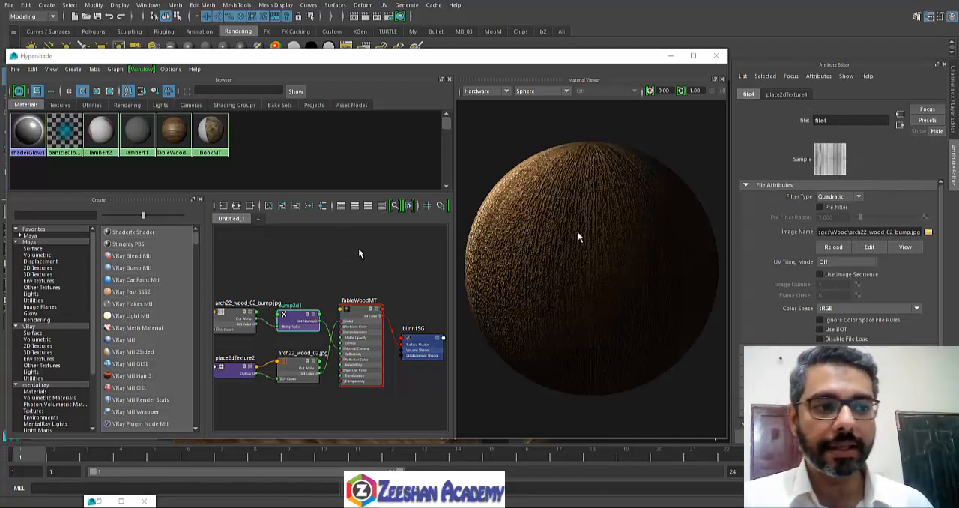
Step: Go back and forth along the input and output connections between file4 and bump2d1 in the Attribute Editor
{"action": "left_click", "coordinate": [899, 125]}
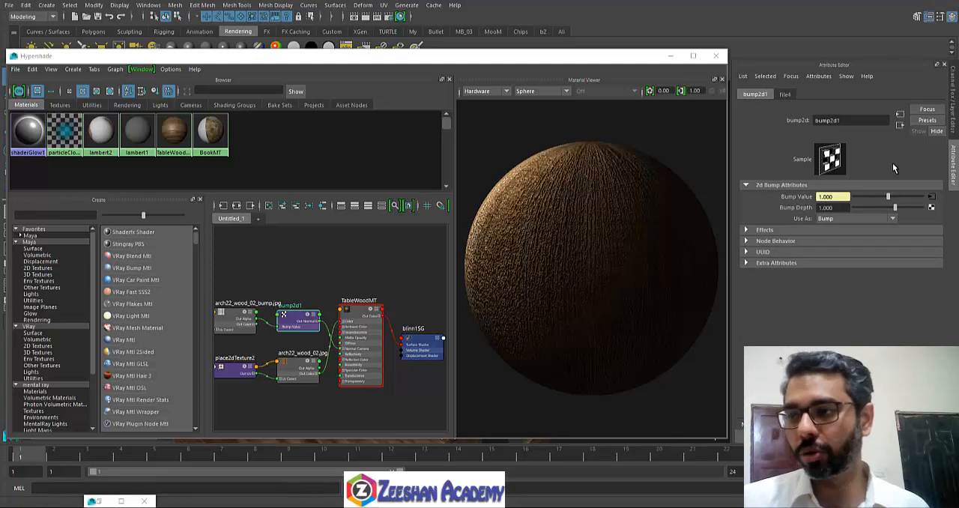
{"action": "left_click", "coordinate": [900, 114]}
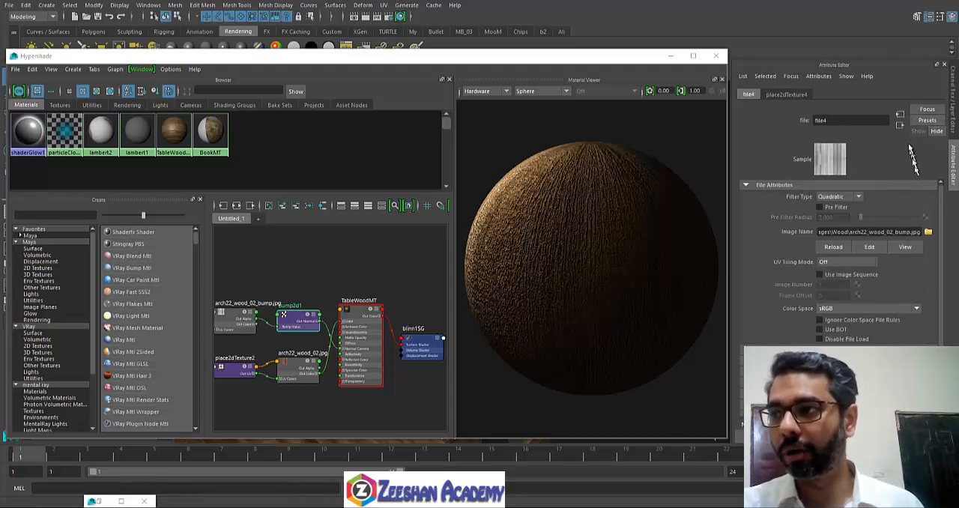
{"action": "left_click", "coordinate": [899, 124]}
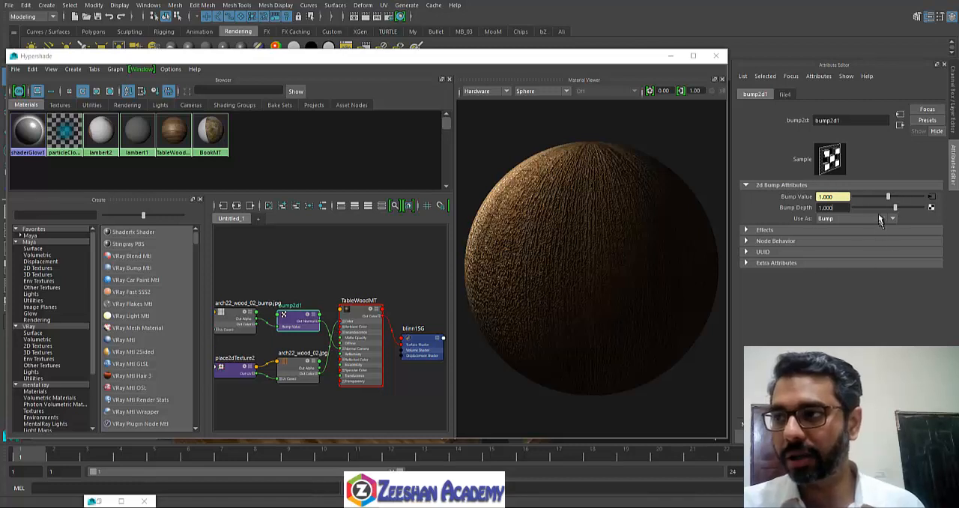
{"action": "left_click", "coordinate": [900, 116]}
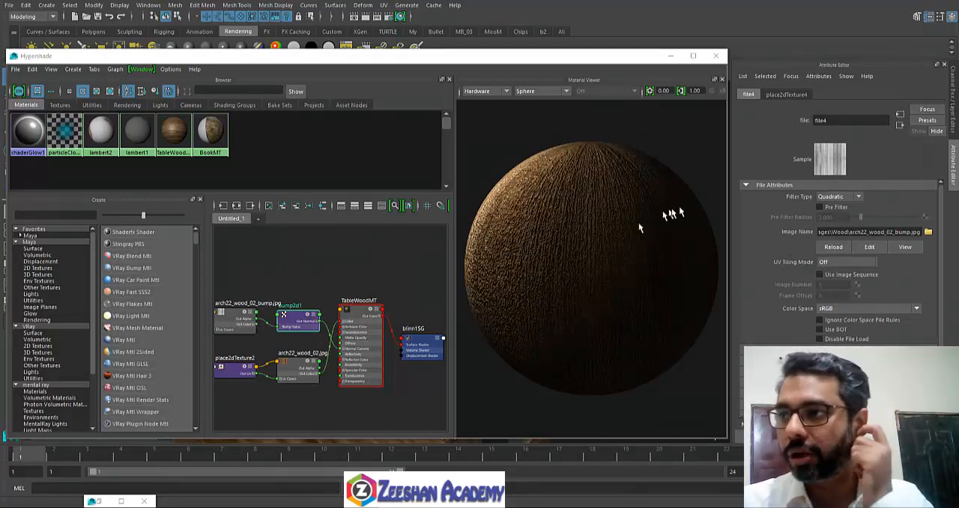
{"action": "left_click", "coordinate": [900, 124]}
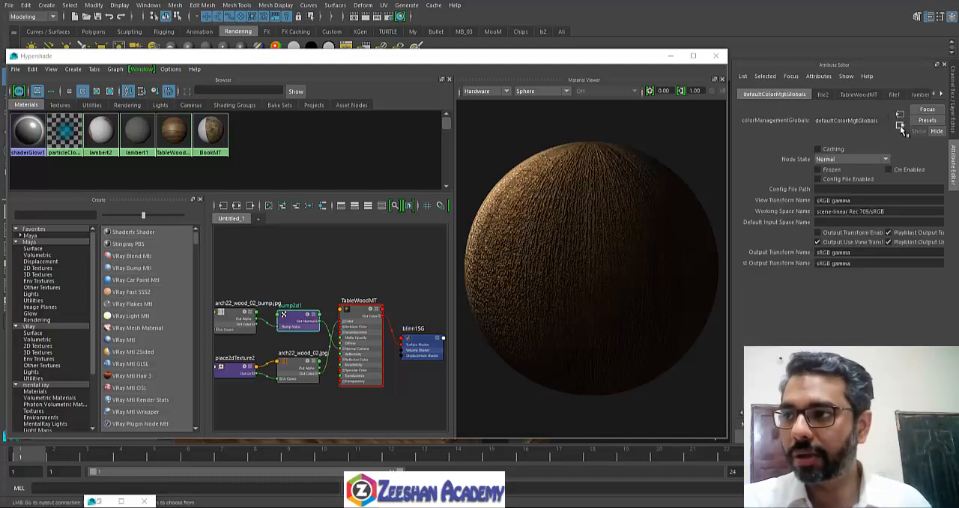
{"action": "left_click", "coordinate": [302, 326]}
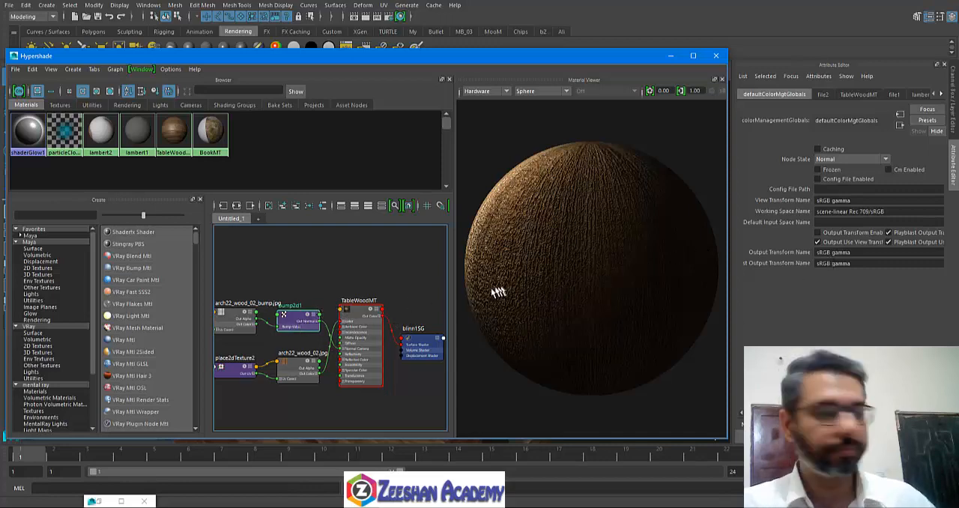
Step: Minimize Hypershade, select the wooden trolley and inspect the whole model in the perspective view
{"action": "left_click", "coordinate": [671, 55]}
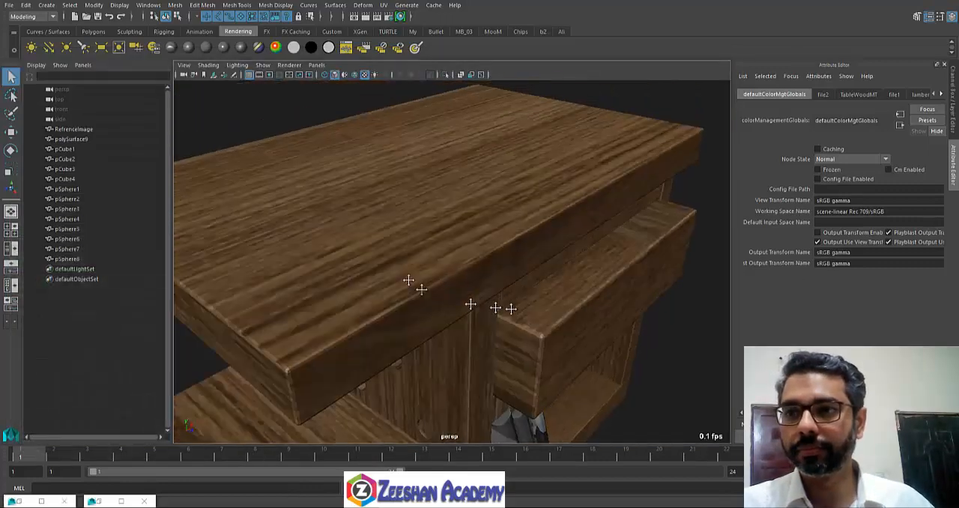
{"action": "left_click_drag", "start_coordinate": [408, 280], "coordinate": [426, 266], "text": "alt"}
{"action": "left_click", "coordinate": [425, 240]}
{"action": "right_click_drag", "start_coordinate": [445, 280], "coordinate": [389, 285], "text": "alt"}
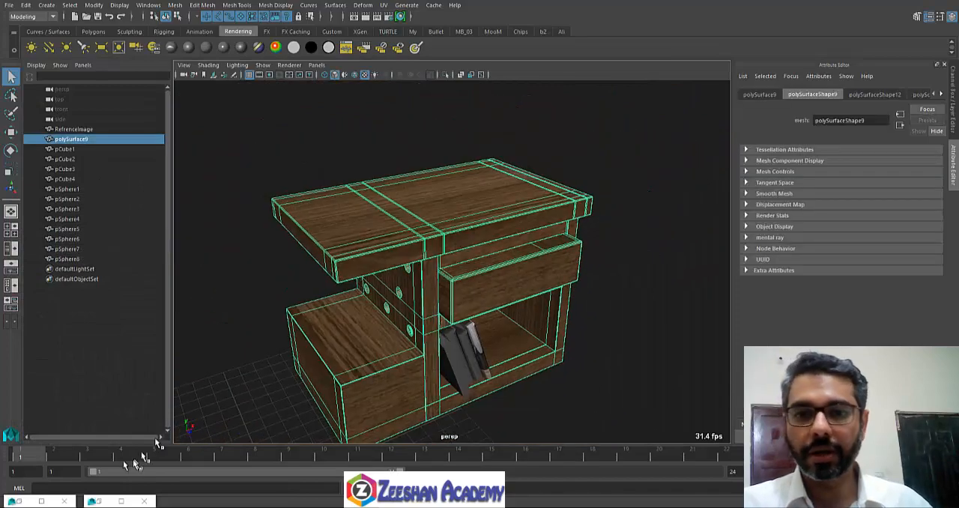
Step: Restore the Render View and Hypershade windows, and shrink Hypershade so it sits beside the Attribute Editor
{"action": "left_click", "coordinate": [92, 500]}
{"action": "left_click", "coordinate": [21, 500]}
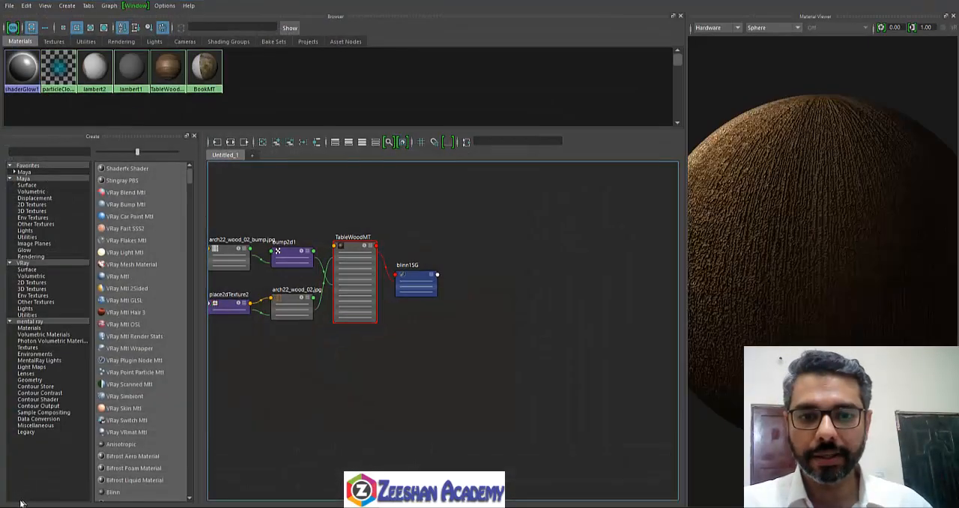
{"action": "double_click", "coordinate": [515, 2]}
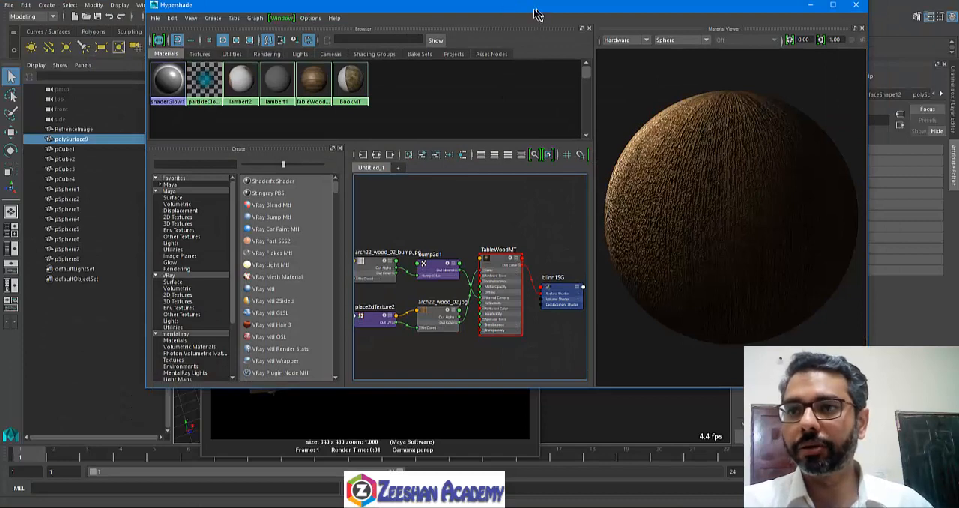
{"action": "left_click_drag", "start_coordinate": [535, 10], "coordinate": [385, 46]}
Step: Set the Bump Depth of the bump2d1 node to 5
{"action": "left_click", "coordinate": [305, 312]}
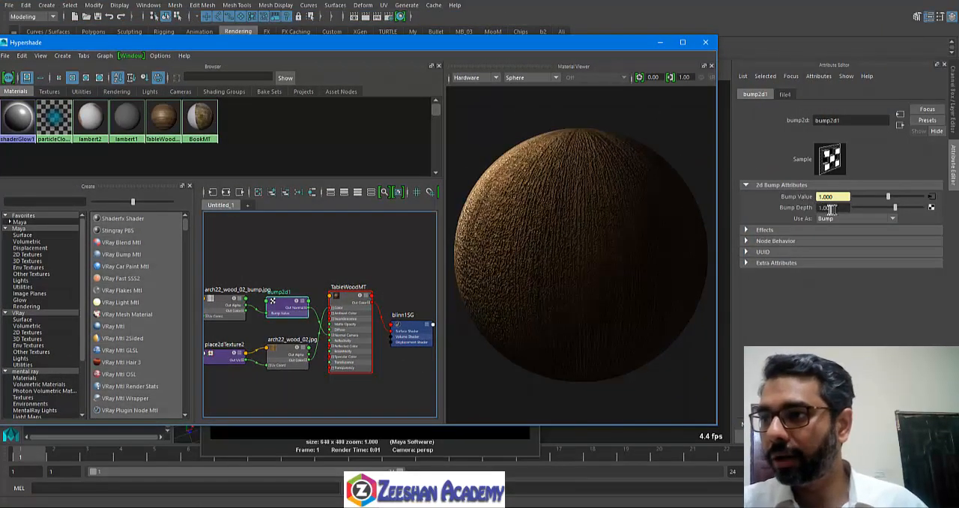
{"action": "left_click_drag", "start_coordinate": [831, 209], "coordinate": [813, 208]}
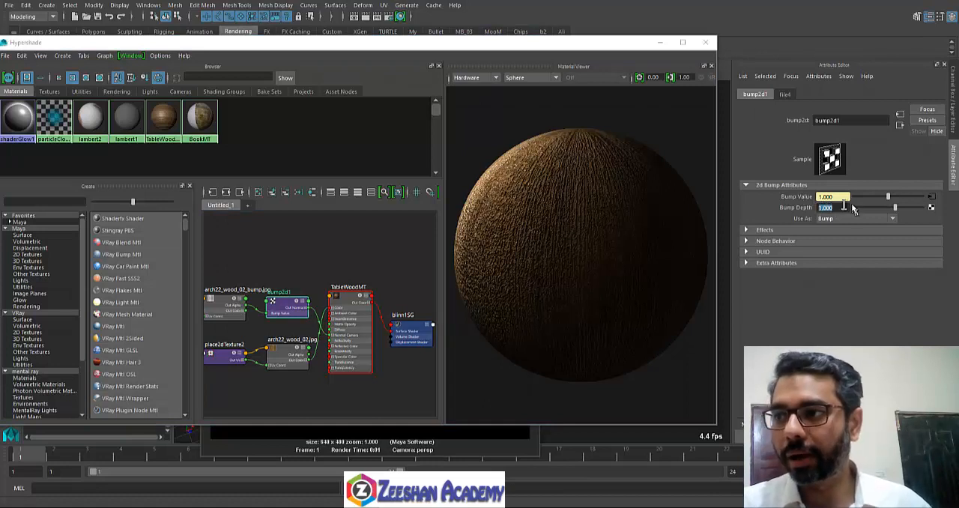
{"action": "type", "text": "5"}
{"action": "key", "text": "Return"}
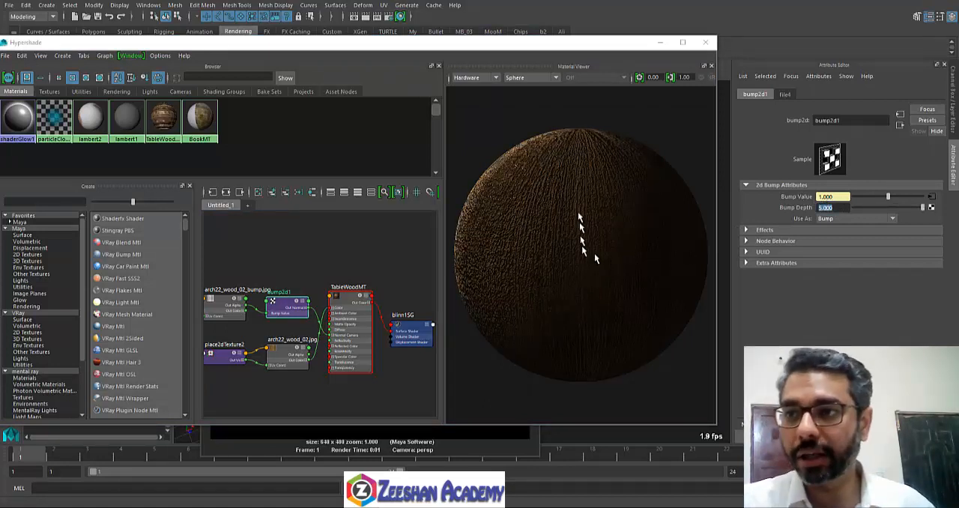
Step: Lower bump2d1's Bump Depth in stages through 0.2 and 0.1 to 0.05, comparing the material preview
{"action": "type", "text": "2"}
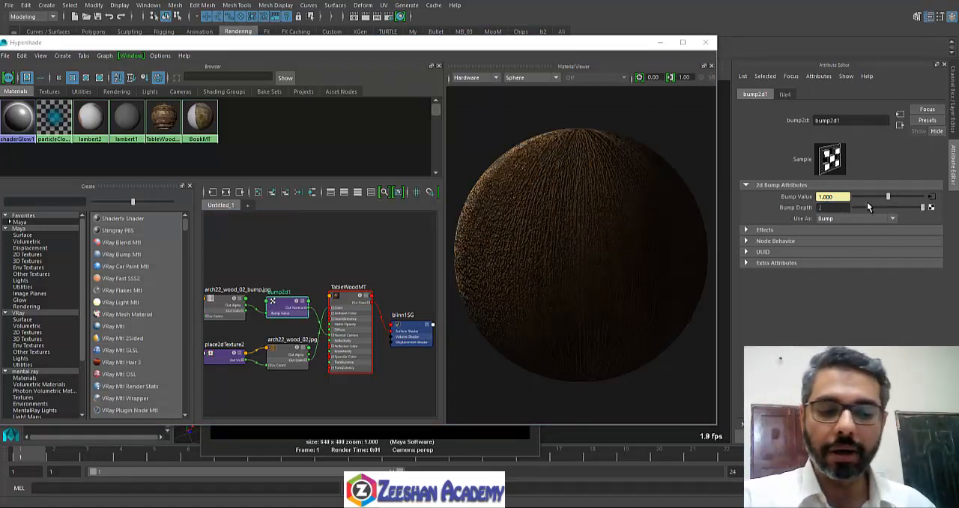
{"action": "type", "text": "-5"}
{"action": "key", "text": "Return"}
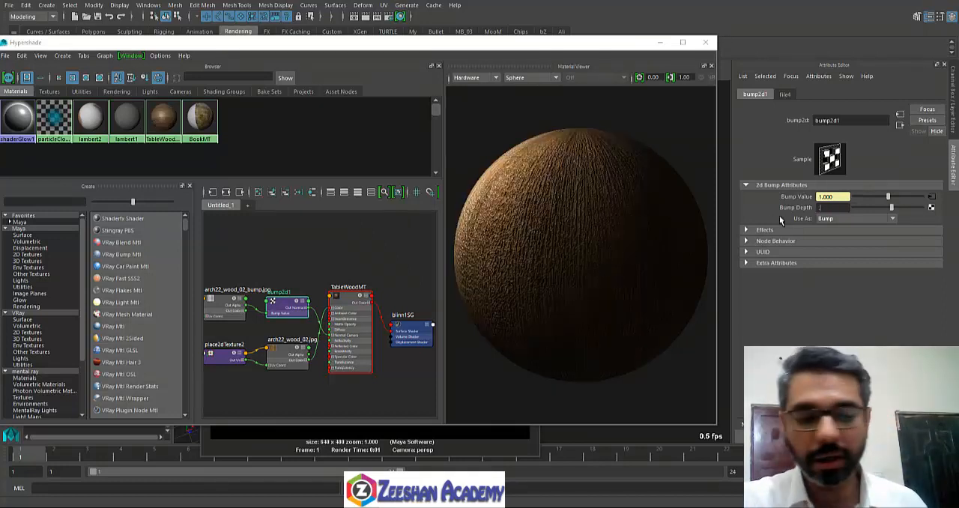
{"action": "key", "text": "Return"}
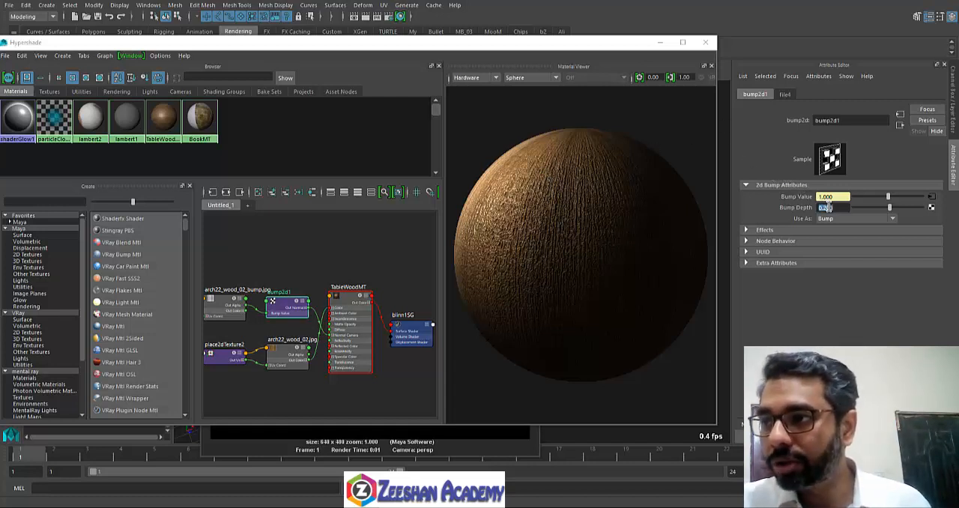
{"action": "key", "text": "Return"}
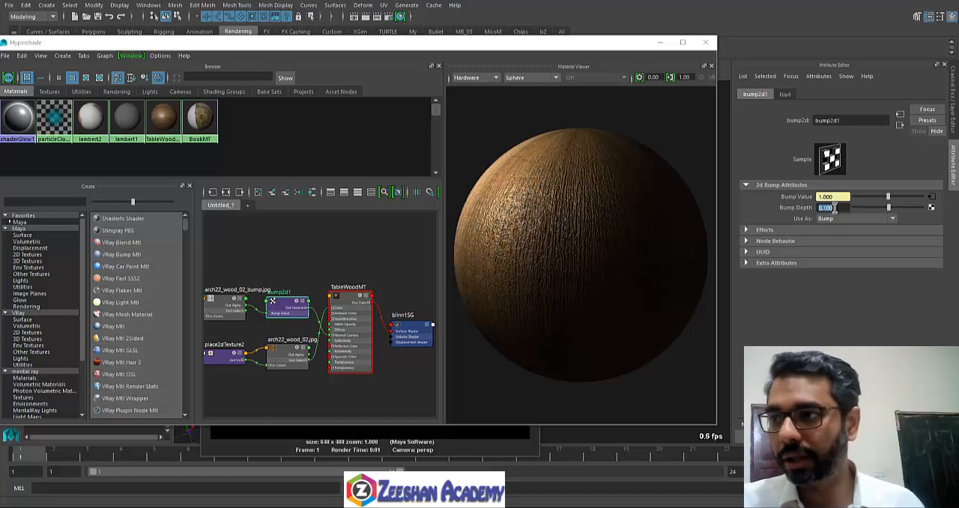
{"action": "type", "text": "2"}
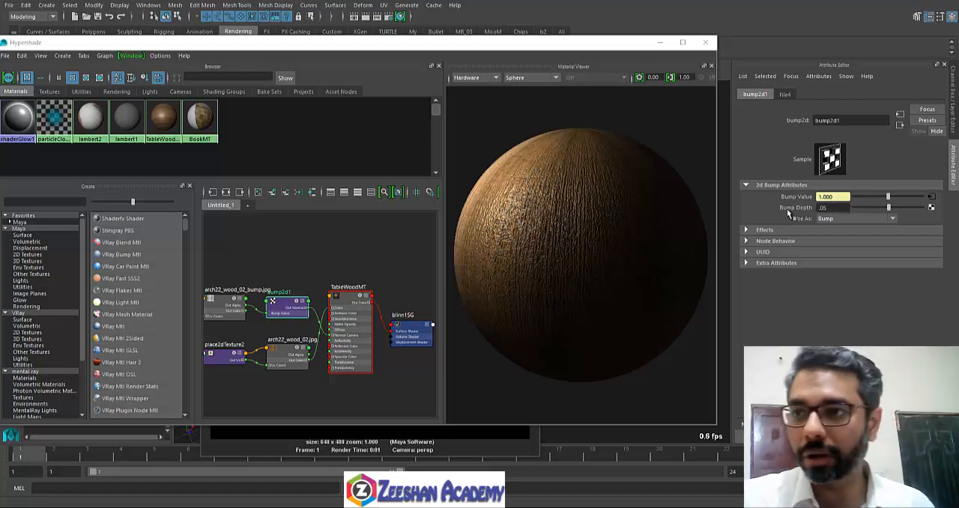
{"action": "key", "text": "Return"}
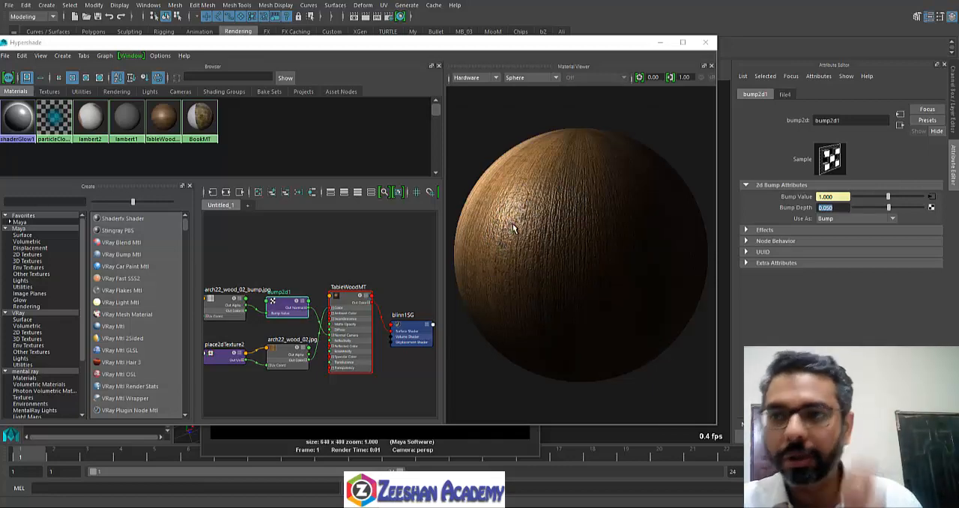
Step: Minimize Hypershade, close the Render View and inspect the trolley's wood from several angles in the perspective view
{"action": "left_click", "coordinate": [661, 44]}
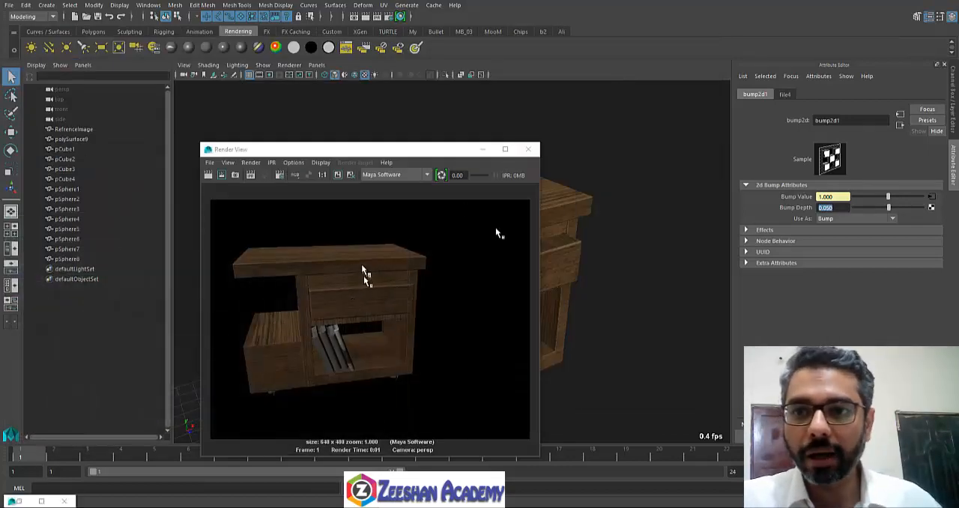
{"action": "left_click", "coordinate": [528, 149]}
{"action": "left_click_drag", "start_coordinate": [365, 322], "coordinate": [374, 294], "text": "alt"}
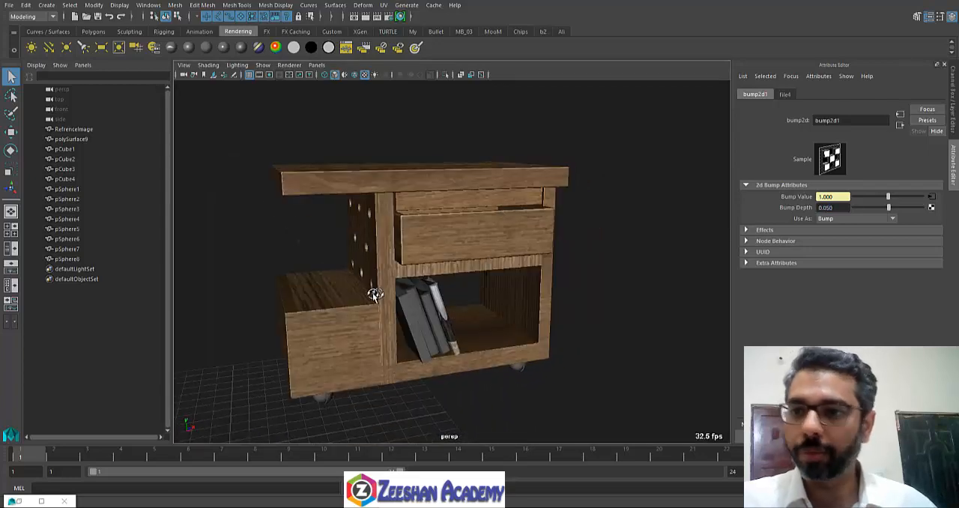
{"action": "left_click_drag", "start_coordinate": [419, 254], "coordinate": [423, 281], "text": "alt"}
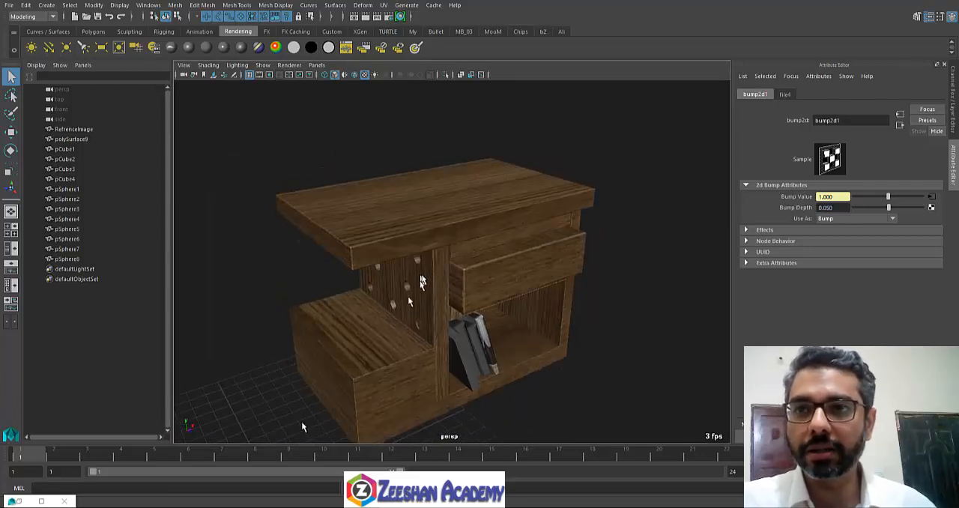
Step: Restore the Hypershade window and change the Material Viewer's preview shape to Cloth
{"action": "left_click", "coordinate": [15, 501]}
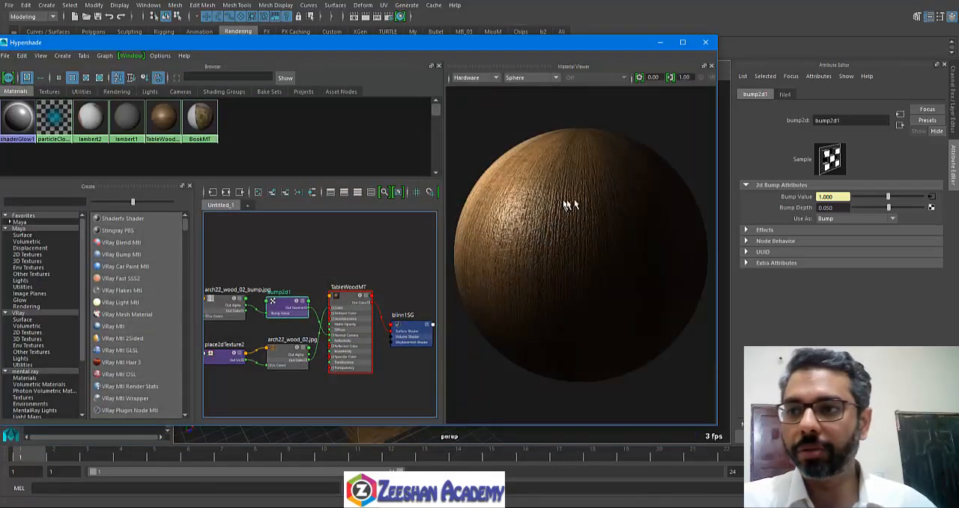
{"action": "left_click", "coordinate": [526, 77]}
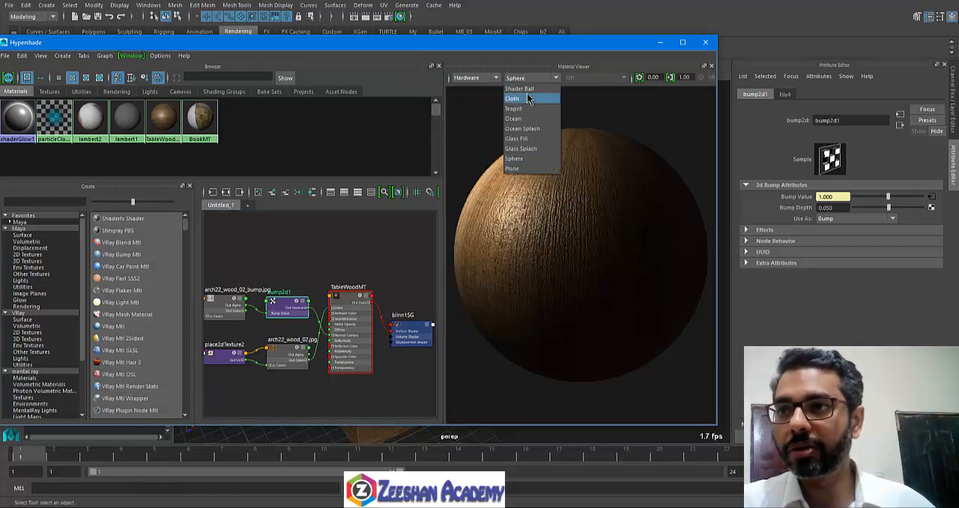
{"action": "left_click", "coordinate": [527, 96]}
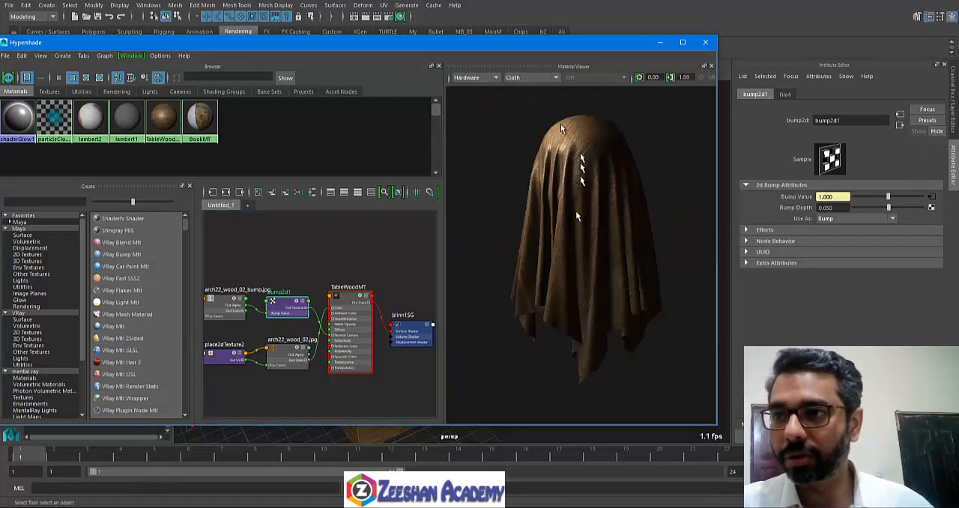
Step: Preview the wood on the Shader Ball and adjust bump2d1's Bump Depth through 0.01 to 0.1
{"action": "left_click", "coordinate": [526, 78]}
{"action": "left_click", "coordinate": [528, 89]}
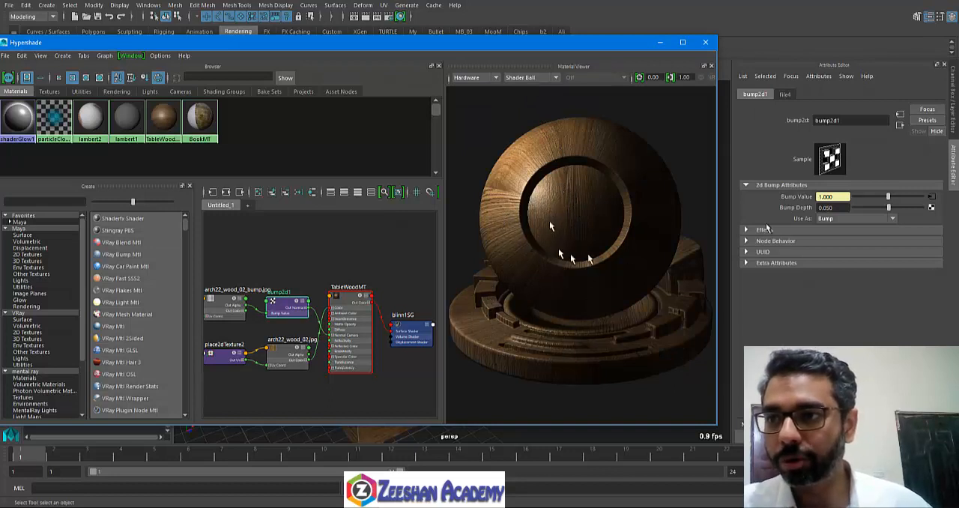
{"action": "double_click", "coordinate": [831, 208]}
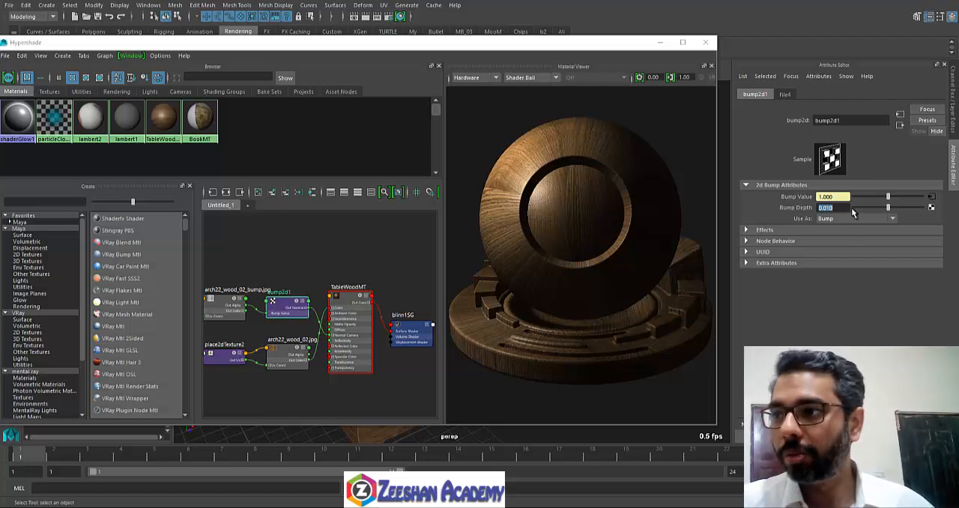
{"action": "type", "text": "0."}
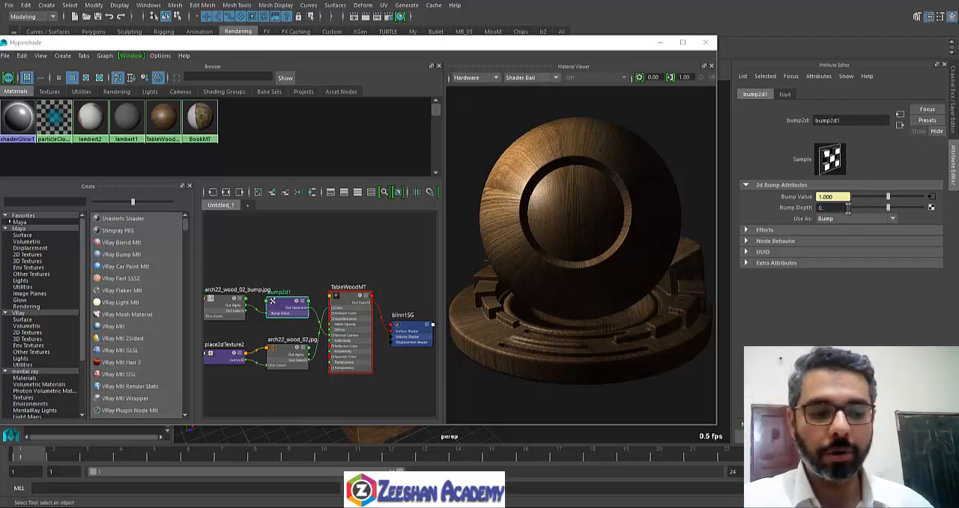
{"action": "type", "text": "1"}
{"action": "key", "text": "Return"}
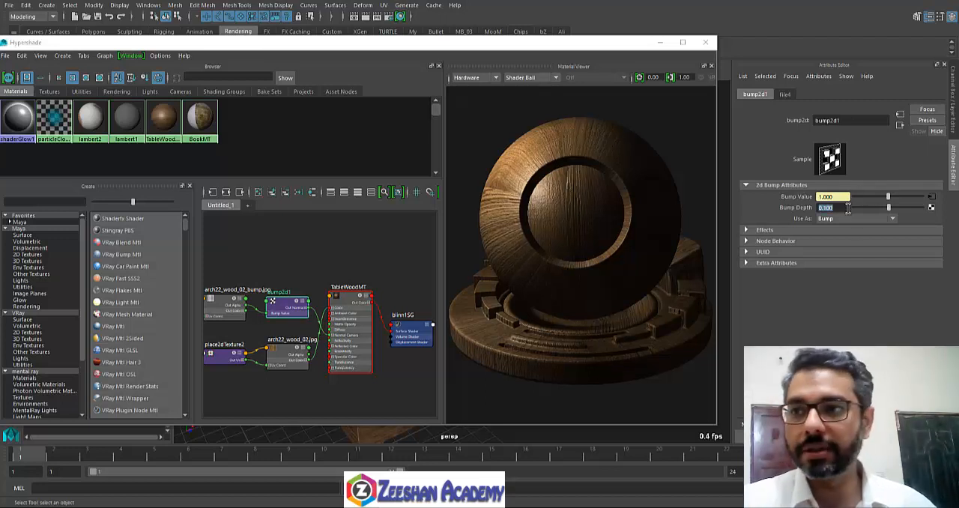
Step: Compare the wood bump on the Sphere, Plane and Glass Splash preview shapes in the Material Viewer
{"action": "left_click", "coordinate": [525, 78]}
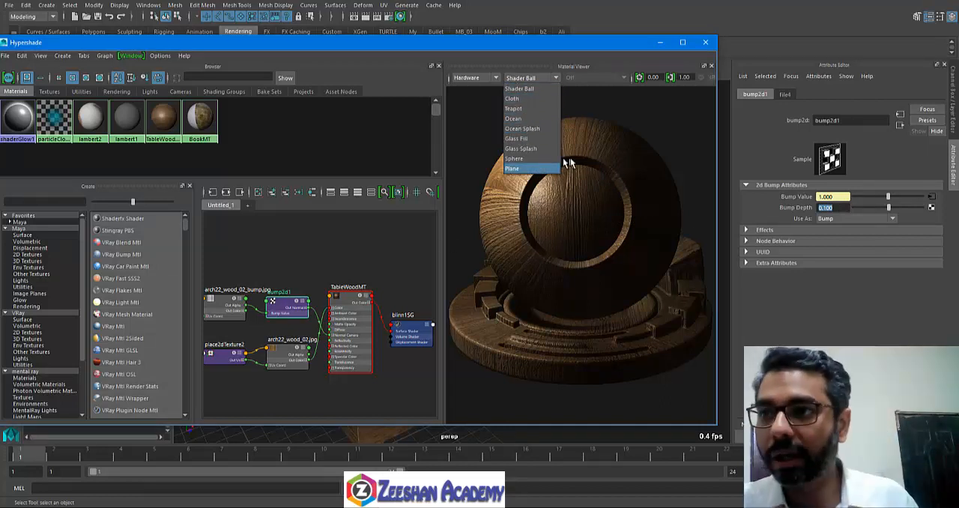
{"action": "left_click", "coordinate": [525, 159]}
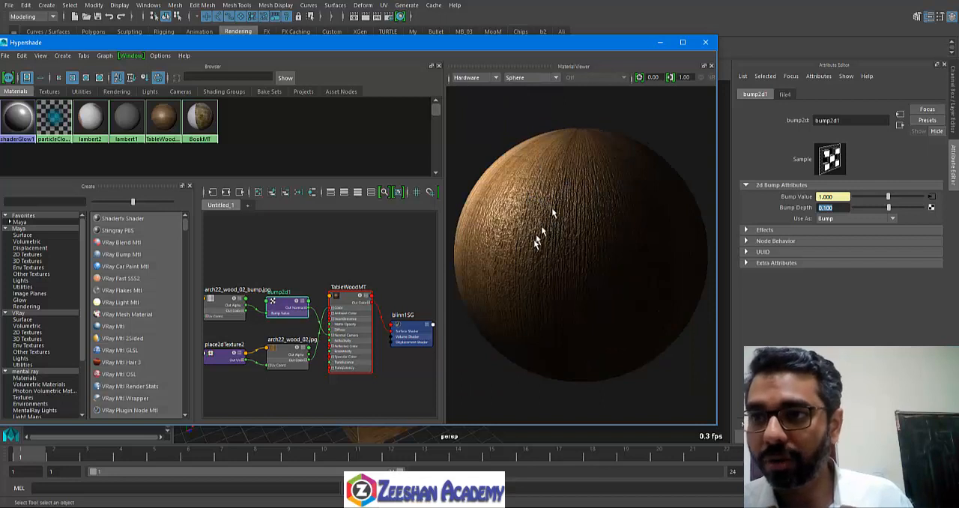
{"action": "left_click", "coordinate": [552, 80]}
{"action": "left_click", "coordinate": [528, 159]}
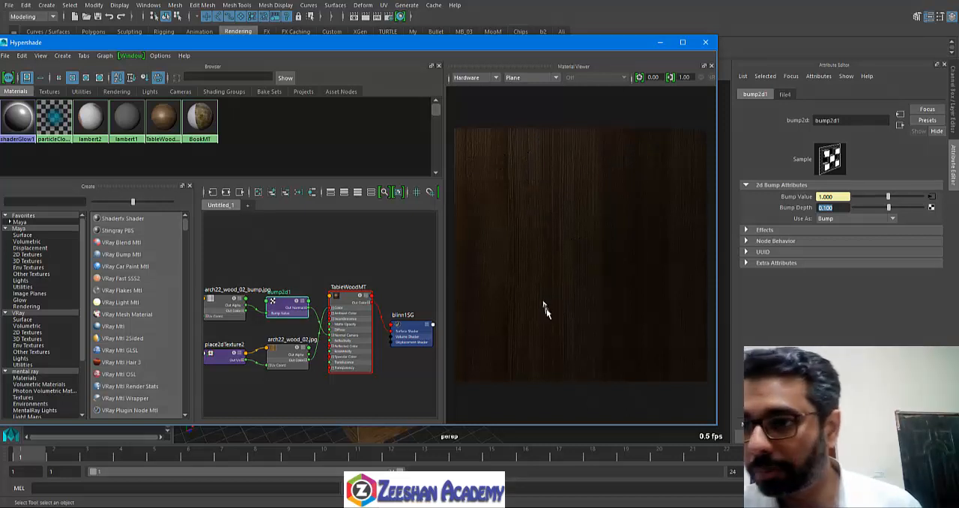
{"action": "left_click", "coordinate": [529, 78]}
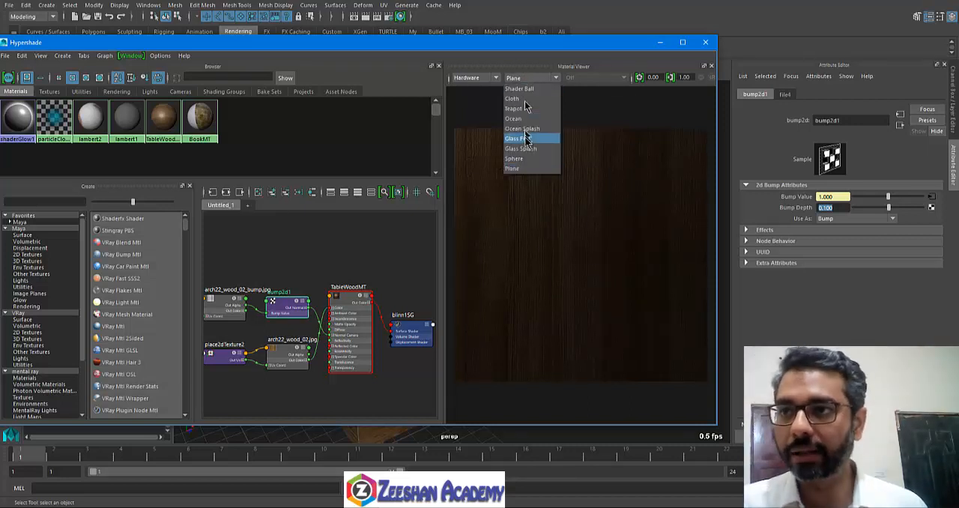
{"action": "left_click", "coordinate": [526, 148]}
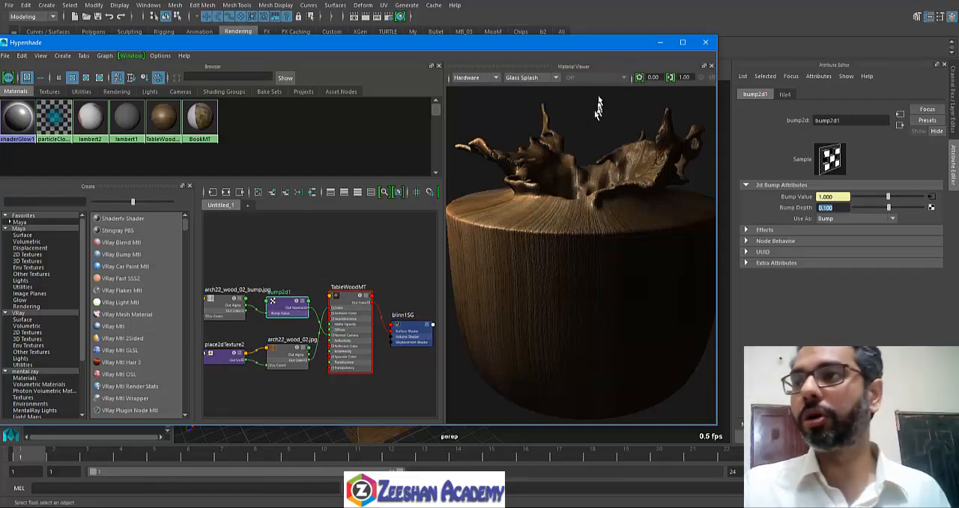
Step: Minimize Hypershade and open the Room.mb scene, saving the changes to BookTableTrolly.mb
{"action": "left_click", "coordinate": [661, 42]}
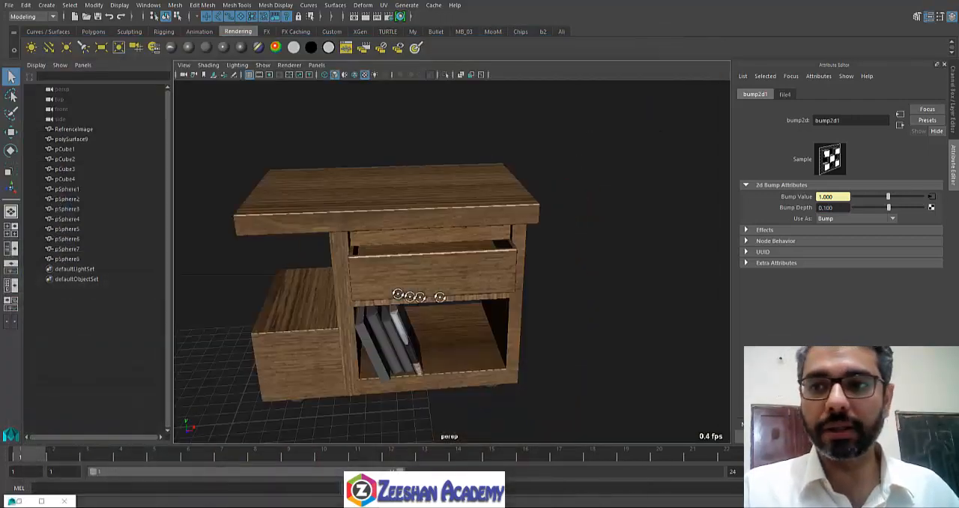
{"action": "left_click_drag", "start_coordinate": [440, 298], "coordinate": [398, 293], "text": "alt"}
{"action": "left_click", "coordinate": [87, 18]}
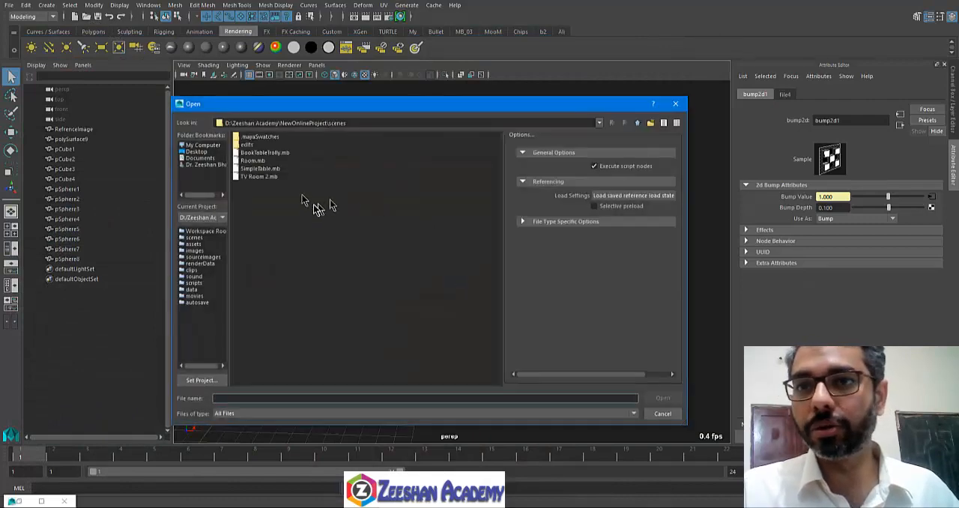
{"action": "left_click", "coordinate": [260, 169]}
{"action": "left_click", "coordinate": [259, 162]}
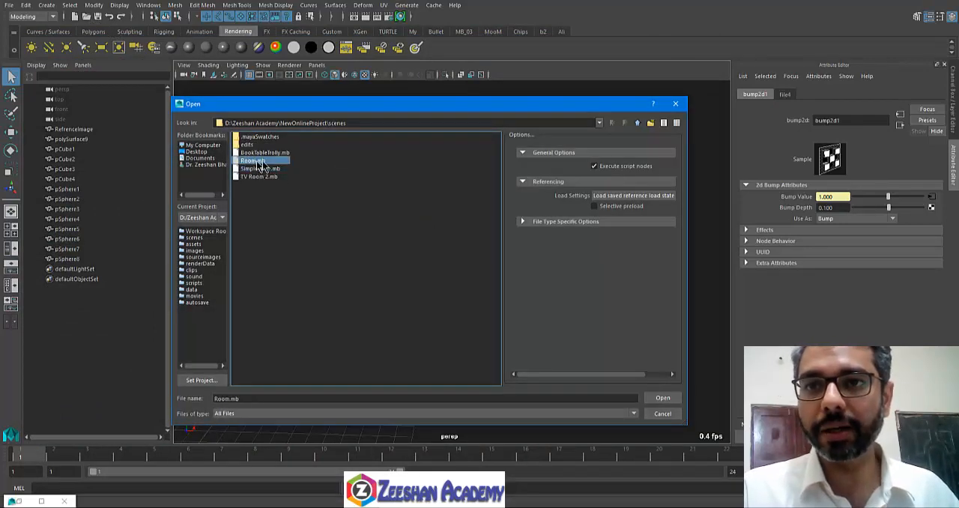
{"action": "double_click", "coordinate": [269, 162]}
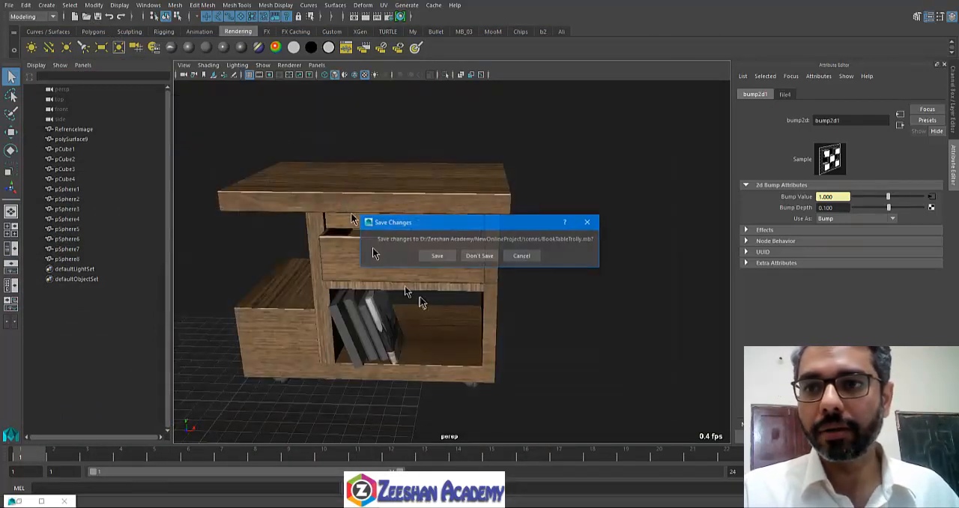
{"action": "left_click", "coordinate": [433, 257]}
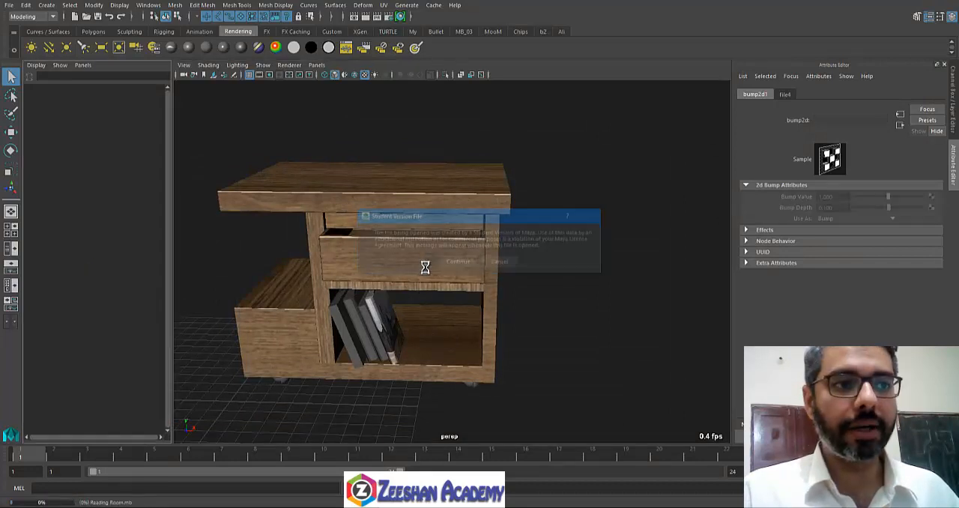
{"action": "left_click", "coordinate": [459, 263]}
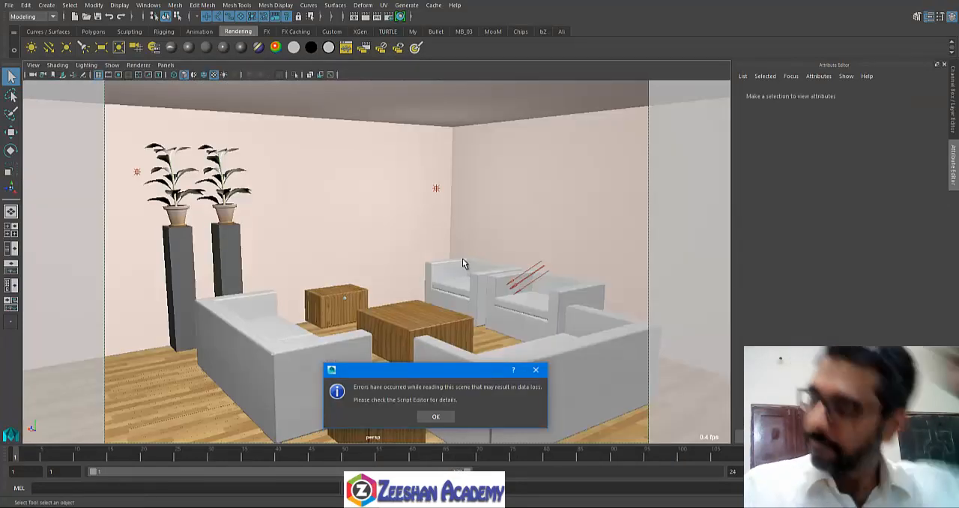
{"action": "left_click", "coordinate": [435, 413]}
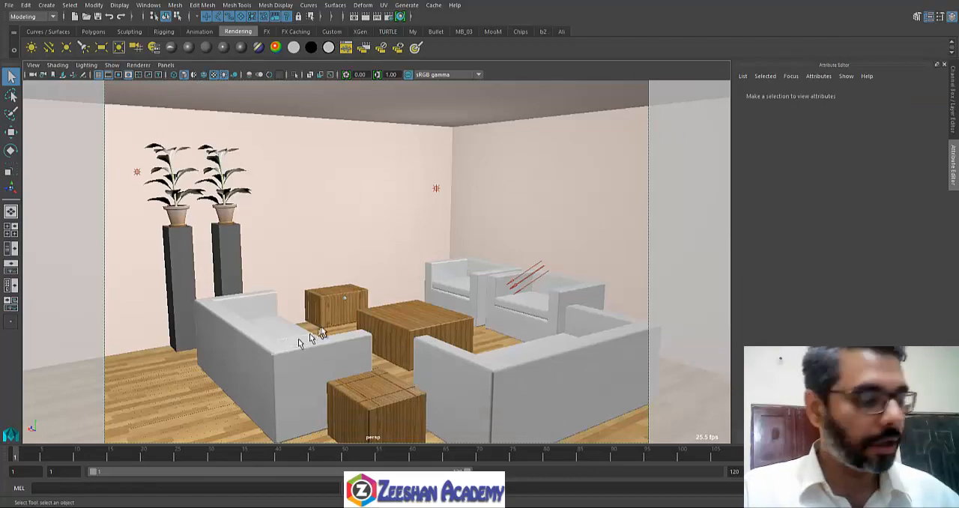
Step: Select the sofa nearest the tall plant stands and examine its arms and seat cushions up close from several angles
{"action": "left_click_drag", "start_coordinate": [317, 331], "coordinate": [378, 355], "text": "alt"}
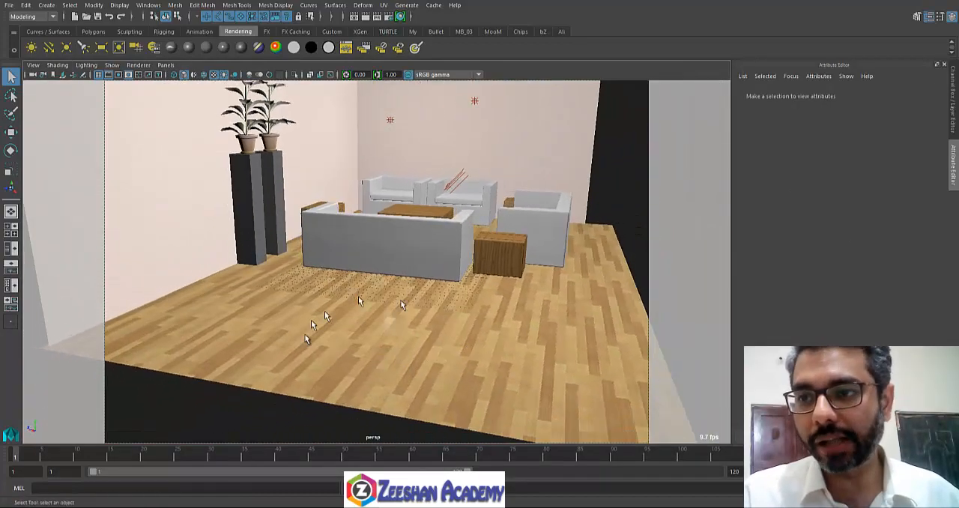
{"action": "left_click_drag", "start_coordinate": [403, 305], "coordinate": [316, 338], "text": "alt"}
{"action": "scroll", "coordinate": [322, 333], "scroll_direction": "up", "scroll_amount": 5}
{"action": "left_click", "coordinate": [338, 309]}
{"action": "left_click_drag", "start_coordinate": [338, 308], "coordinate": [251, 325], "text": "alt"}
{"action": "middle_click_drag", "start_coordinate": [251, 300], "coordinate": [475, 366], "text": "alt"}
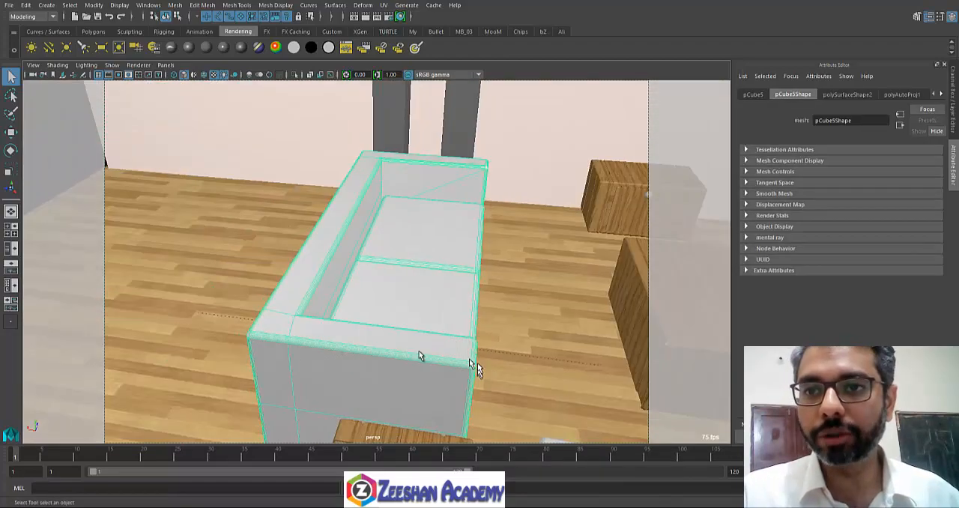
{"action": "left_click_drag", "start_coordinate": [475, 367], "coordinate": [390, 329], "text": "alt"}
{"action": "scroll", "coordinate": [404, 337], "scroll_direction": "up", "scroll_amount": 5}
{"action": "middle_click_drag", "start_coordinate": [454, 359], "coordinate": [515, 367], "text": "alt"}
{"action": "scroll", "coordinate": [300, 306], "scroll_direction": "up", "scroll_amount": 2}
{"action": "middle_click_drag", "start_coordinate": [293, 304], "coordinate": [440, 304], "text": "alt"}
{"action": "scroll", "coordinate": [336, 297], "scroll_direction": "down", "scroll_amount": 5}
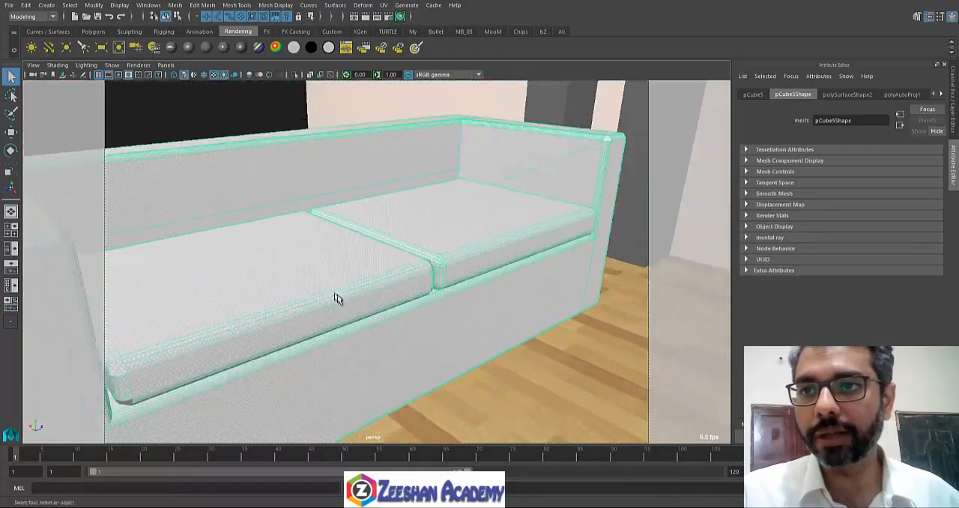
{"action": "left_click_drag", "start_coordinate": [337, 298], "coordinate": [368, 285], "text": "alt"}
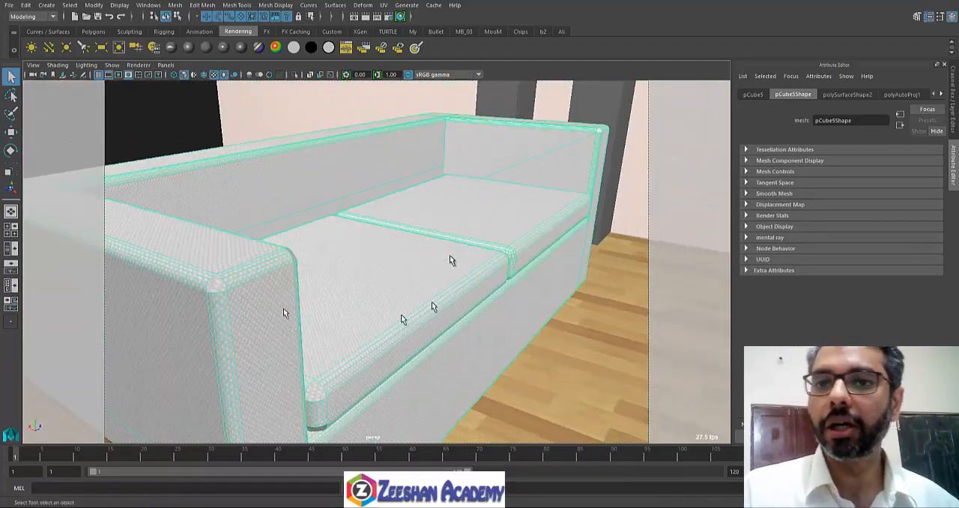
Step: Show the sofa's SofaMT material attributes and connect a File texture to its Bump Mapping
{"action": "left_click_drag", "start_coordinate": [347, 336], "coordinate": [334, 239], "text": "alt"}
{"action": "right_click_drag", "start_coordinate": [334, 230], "coordinate": [344, 464]}
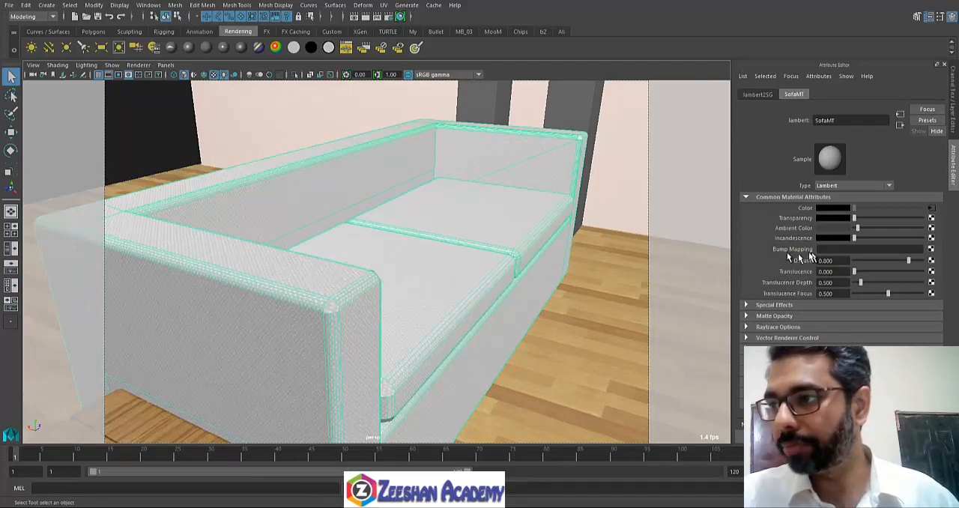
{"action": "left_click", "coordinate": [932, 249]}
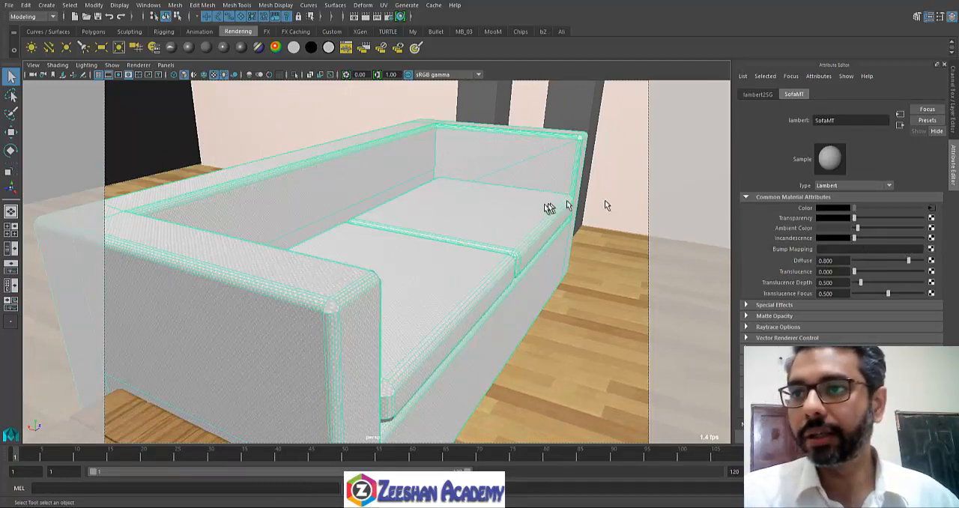
{"action": "left_click", "coordinate": [351, 177]}
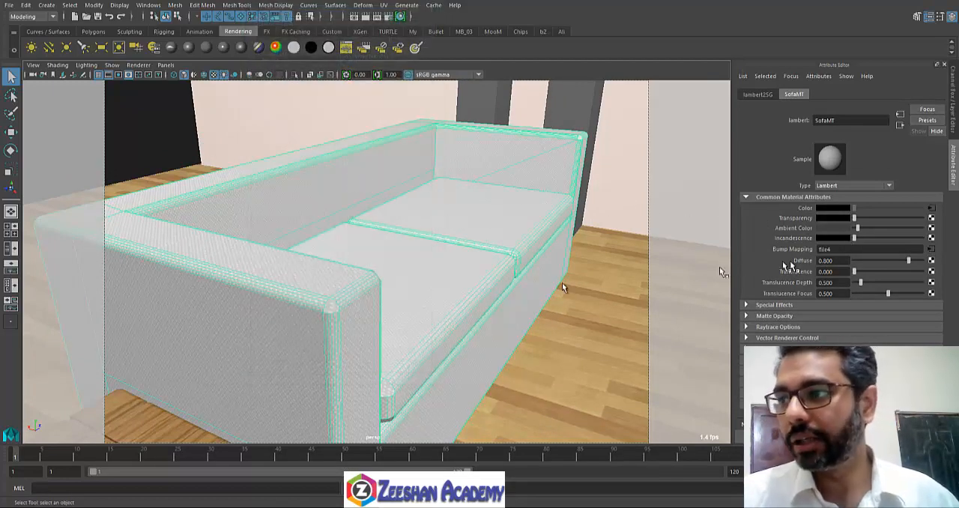
{"action": "left_click_drag", "start_coordinate": [502, 290], "coordinate": [508, 293], "text": "alt"}
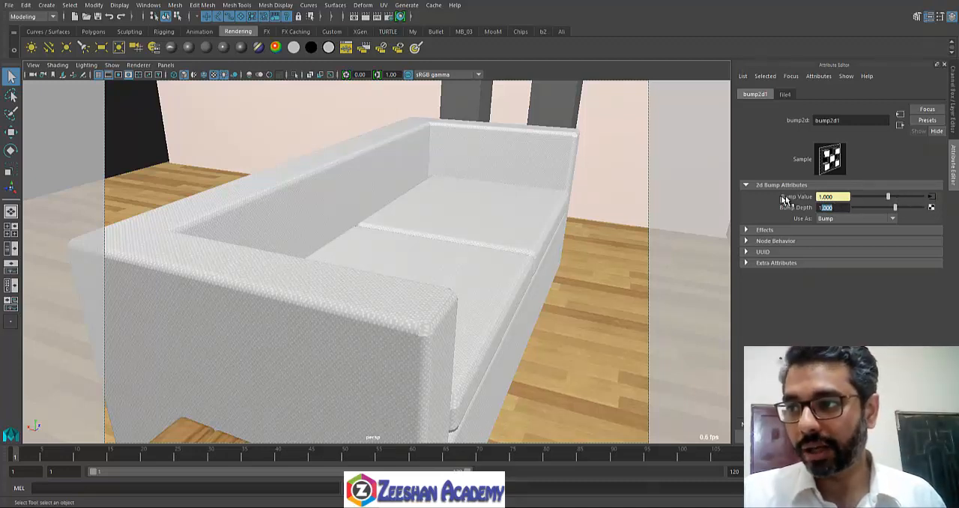
Step: Browse for an image for the file4 bump texture and preview bump and tree bark images in the Wood folder
{"action": "left_click", "coordinate": [932, 200]}
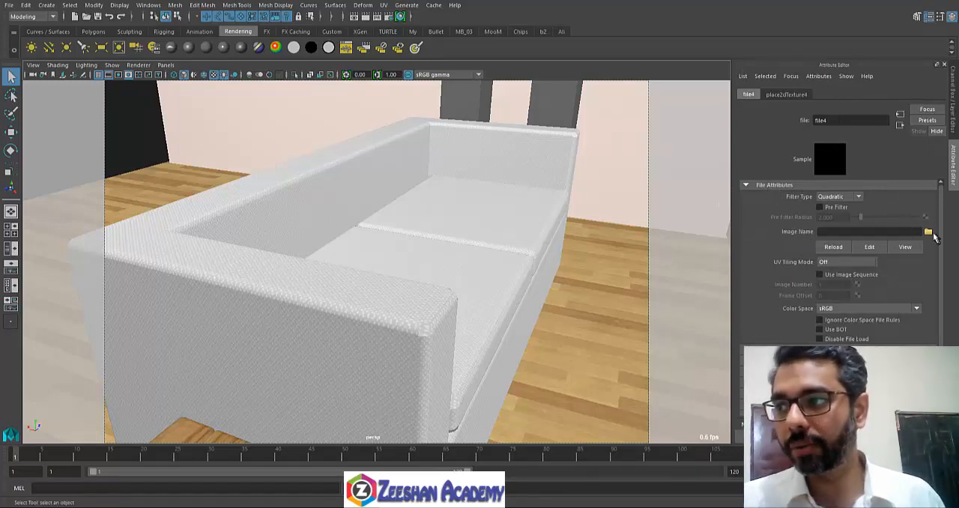
{"action": "left_click", "coordinate": [929, 234]}
{"action": "left_click", "coordinate": [315, 224]}
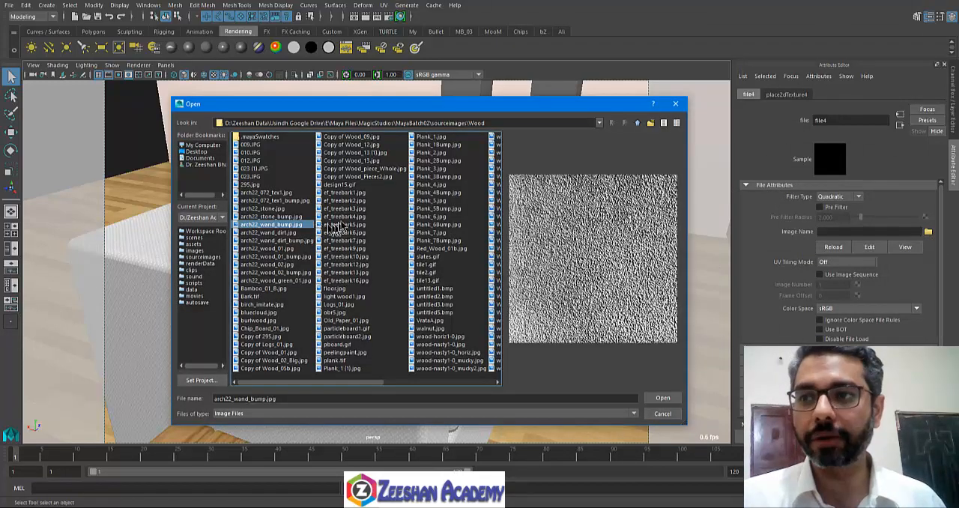
{"action": "left_click", "coordinate": [343, 224]}
{"action": "left_click", "coordinate": [352, 160]}
{"action": "left_click", "coordinate": [402, 208]}
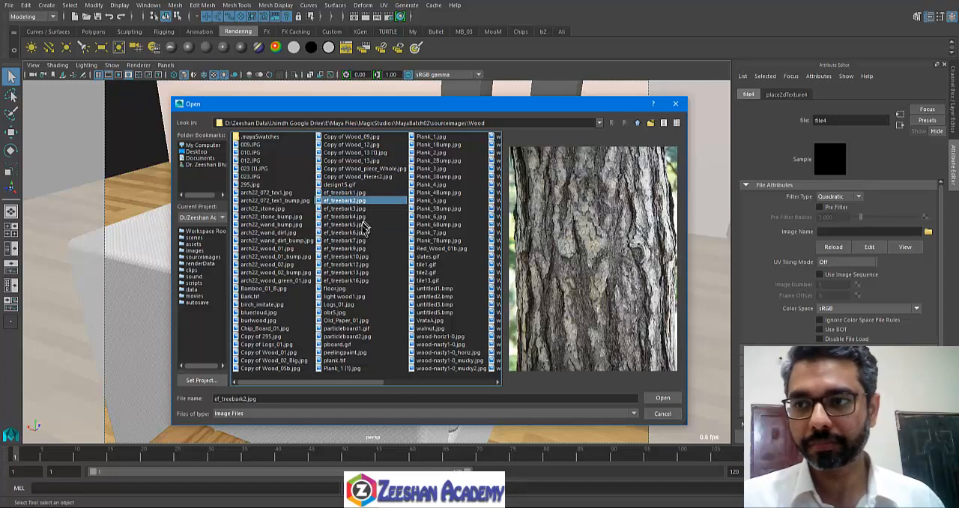
{"action": "left_click", "coordinate": [365, 224]}
Step: Preview the leather images in the Cloth folder and load ostrich.jpg as the sofa's bump image
{"action": "left_click", "coordinate": [638, 123]}
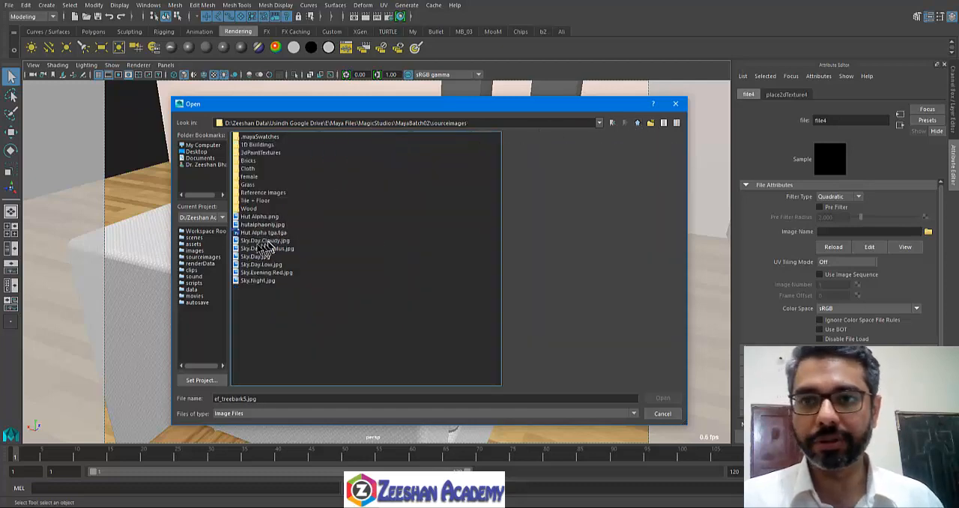
{"action": "double_click", "coordinate": [253, 170]}
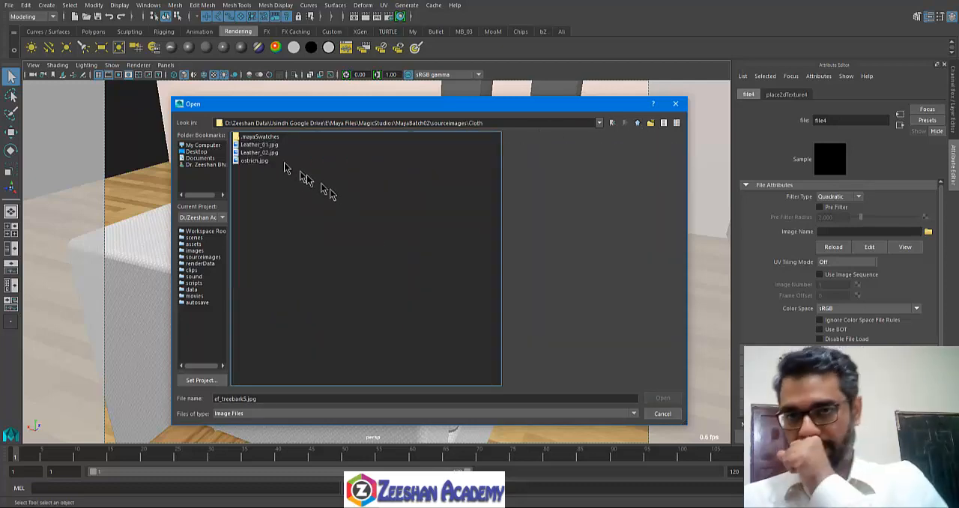
{"action": "left_click", "coordinate": [259, 145]}
{"action": "left_click", "coordinate": [258, 153]}
{"action": "left_click", "coordinate": [255, 161]}
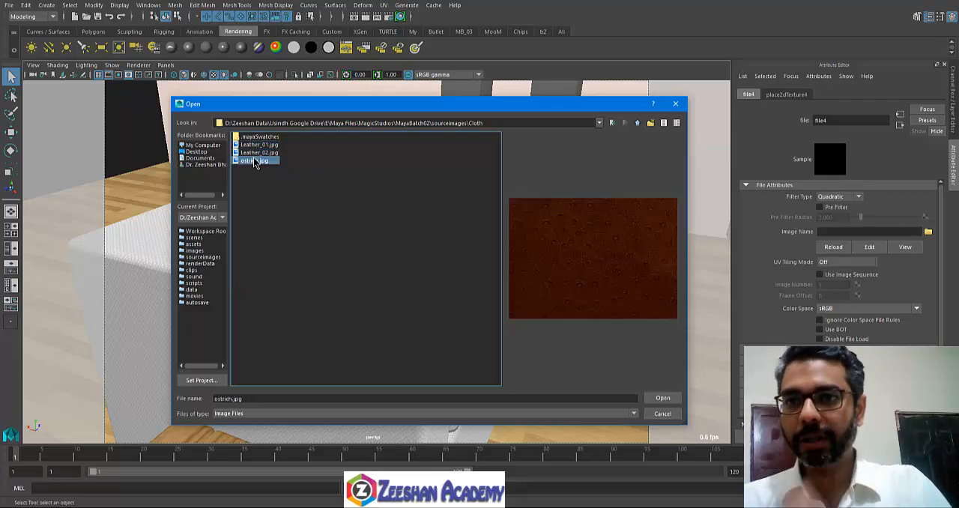
{"action": "double_click", "coordinate": [254, 161]}
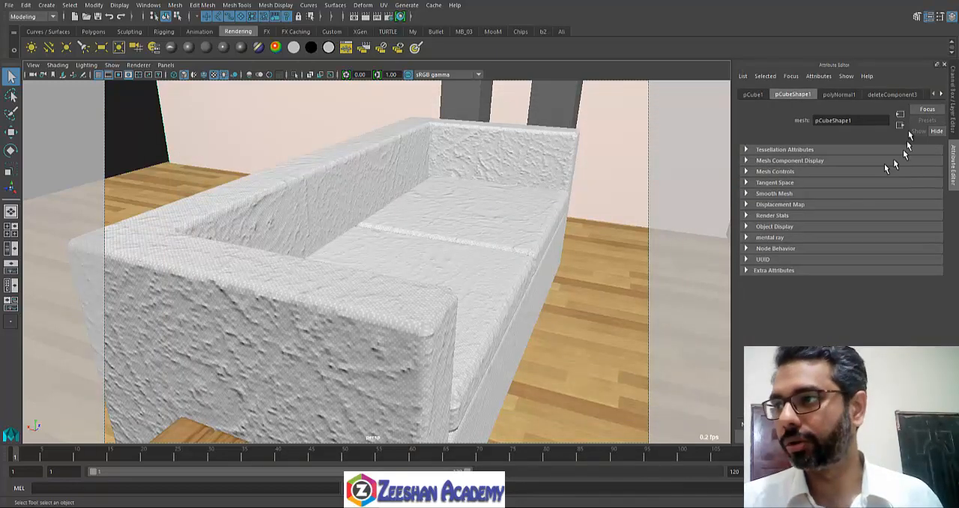
Step: Replace the SofaMT bump image in file4 with Leather_02.jpg from the Cloth folder and reselect the sofa
{"action": "left_click", "coordinate": [497, 221]}
{"action": "right_click_drag", "start_coordinate": [450, 241], "coordinate": [459, 463]}
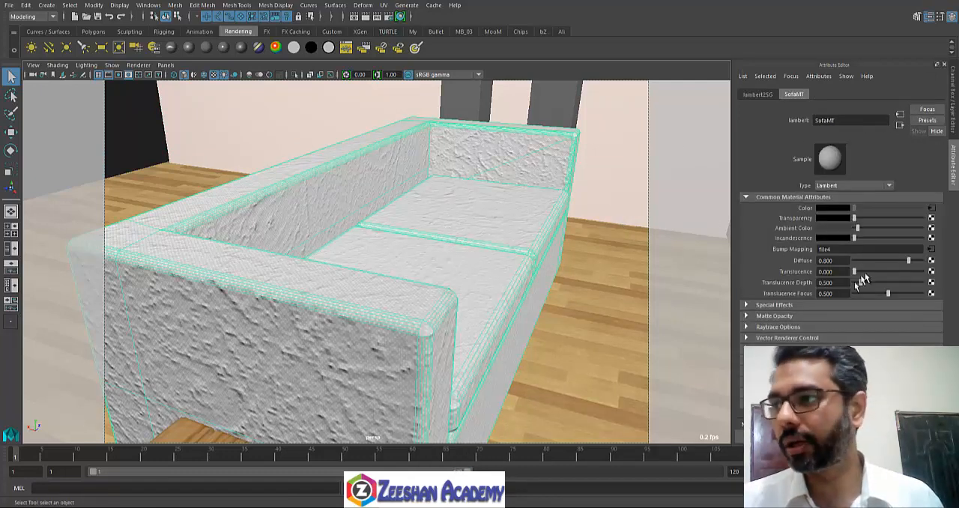
{"action": "left_click", "coordinate": [931, 249]}
{"action": "left_click", "coordinate": [928, 233]}
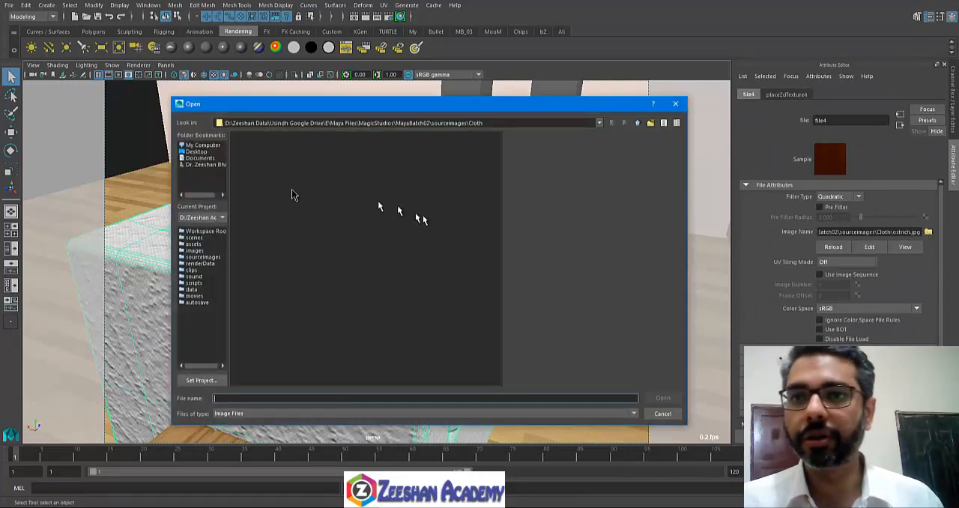
{"action": "left_click", "coordinate": [259, 152]}
{"action": "left_click", "coordinate": [665, 398]}
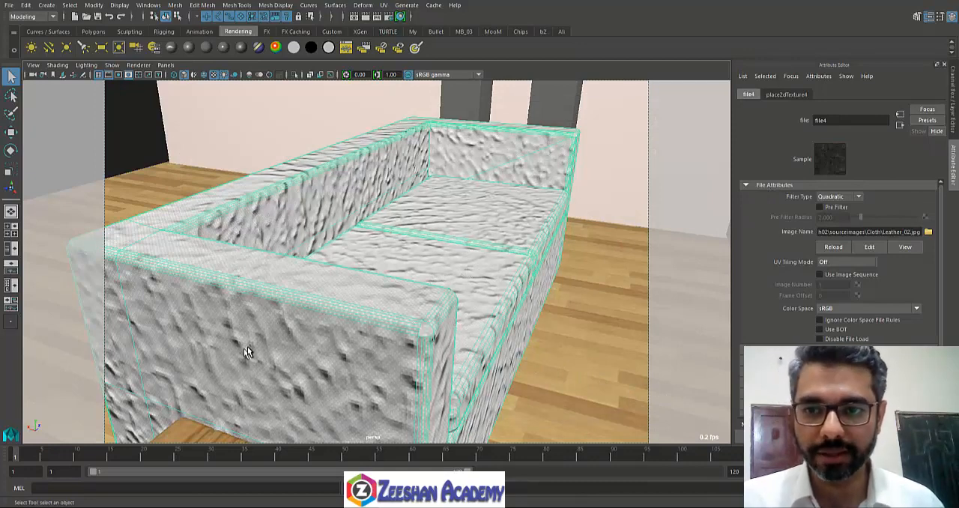
{"action": "left_click", "coordinate": [785, 95]}
{"action": "left_click", "coordinate": [546, 224]}
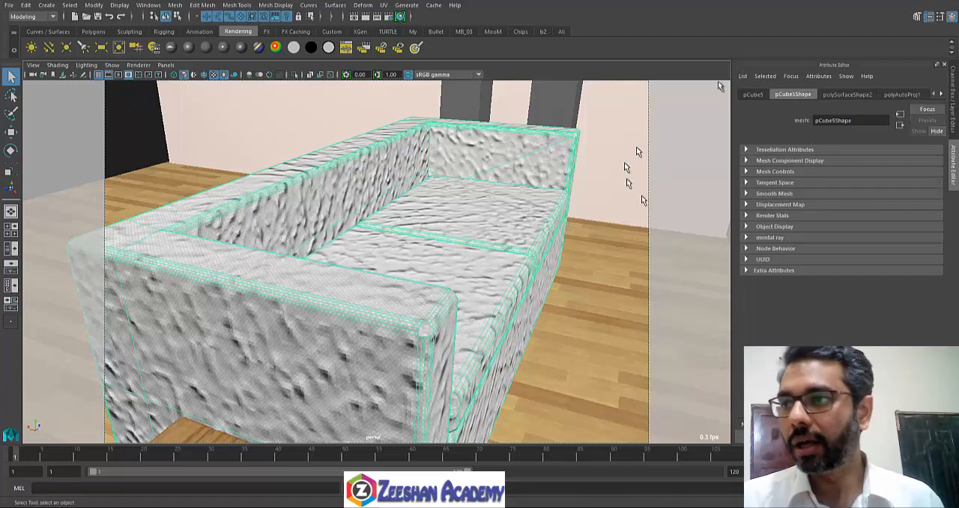
Step: Show the placement attributes of SofaMT's bump texture and set Repeat UV to 5 by 5
{"action": "right_click_drag", "start_coordinate": [556, 181], "coordinate": [553, 415]}
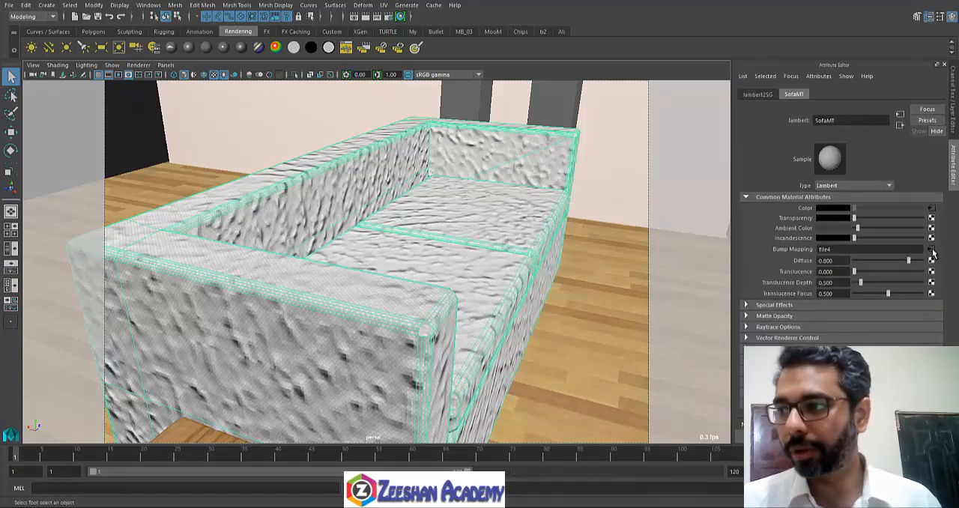
{"action": "left_click", "coordinate": [931, 249]}
{"action": "left_click", "coordinate": [748, 94]}
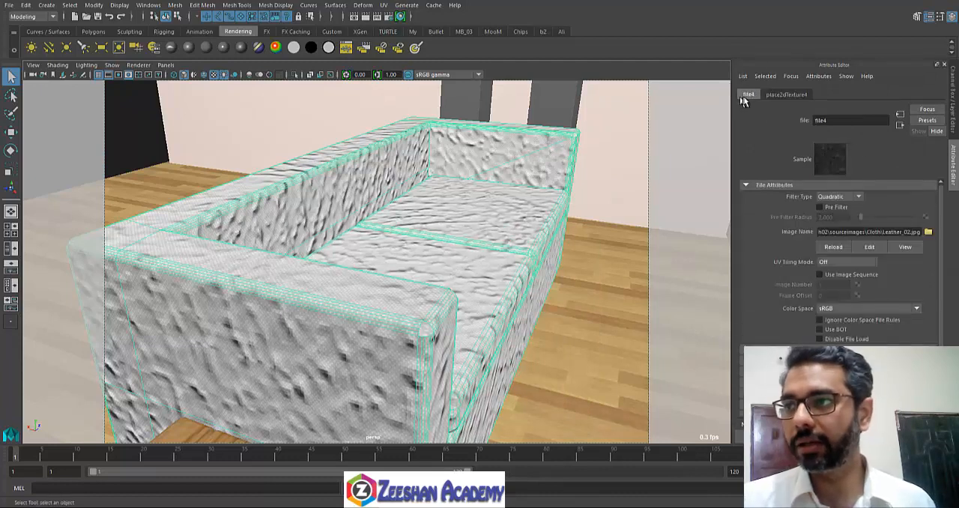
{"action": "left_click", "coordinate": [784, 95]}
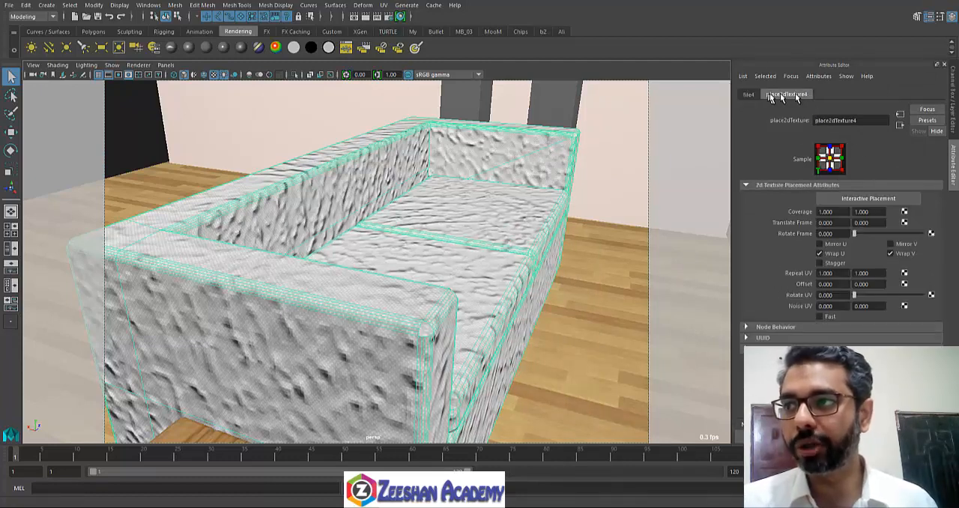
{"action": "double_click", "coordinate": [839, 273]}
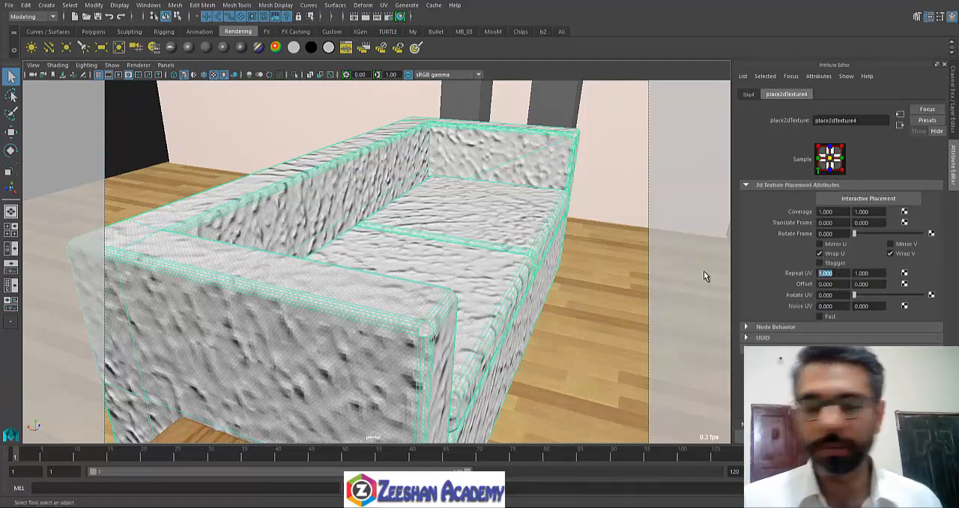
{"action": "type", "text": "5"}
{"action": "key", "text": "Tab"}
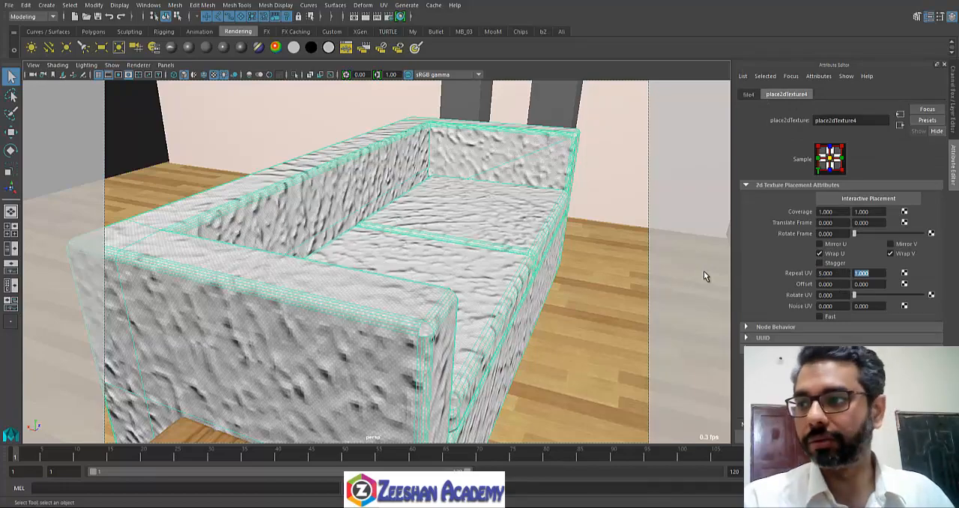
{"action": "type", "text": "5"}
{"action": "key", "text": "Tab"}
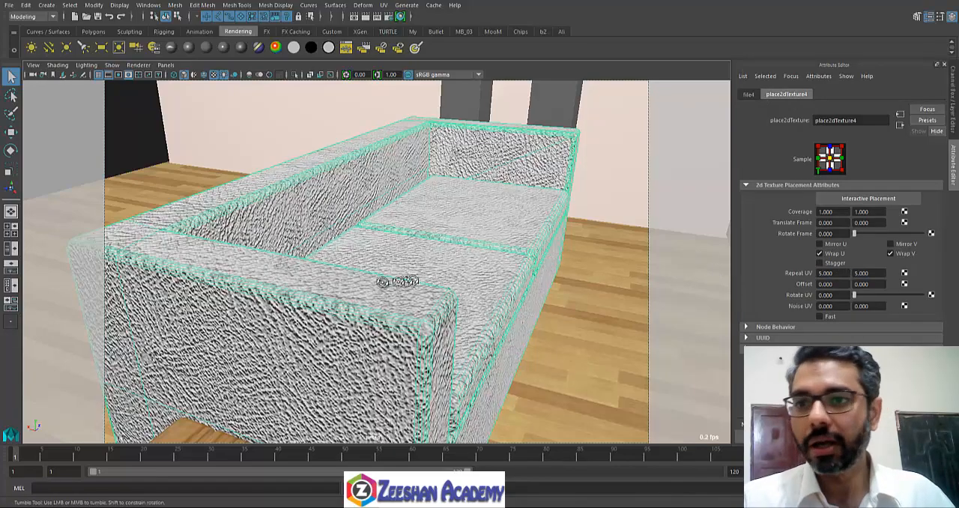
{"action": "left_click_drag", "start_coordinate": [399, 281], "coordinate": [262, 350], "text": "alt"}
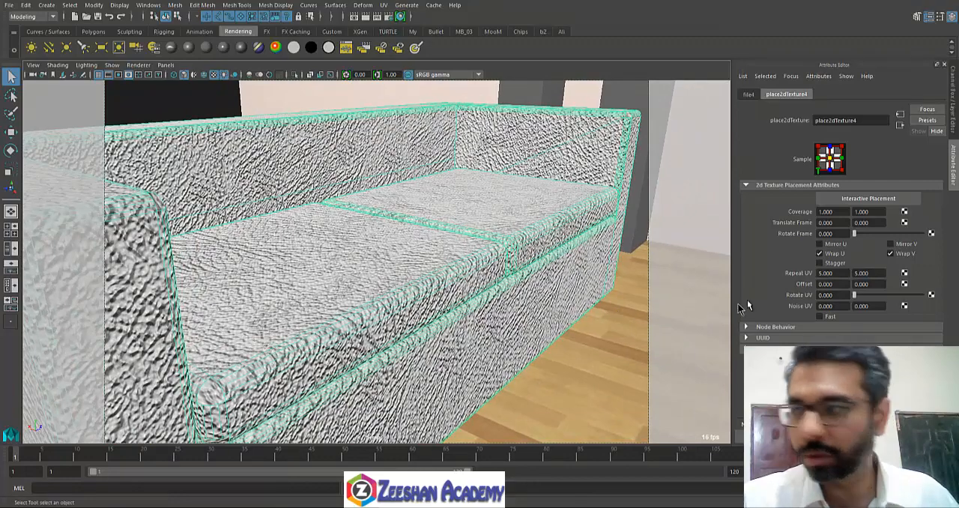
Step: Increase the leather bump's Repeat UV to 8 by 8 and inspect the finer grain on the sofa
{"action": "left_click_drag", "start_coordinate": [832, 273], "coordinate": [793, 273]}
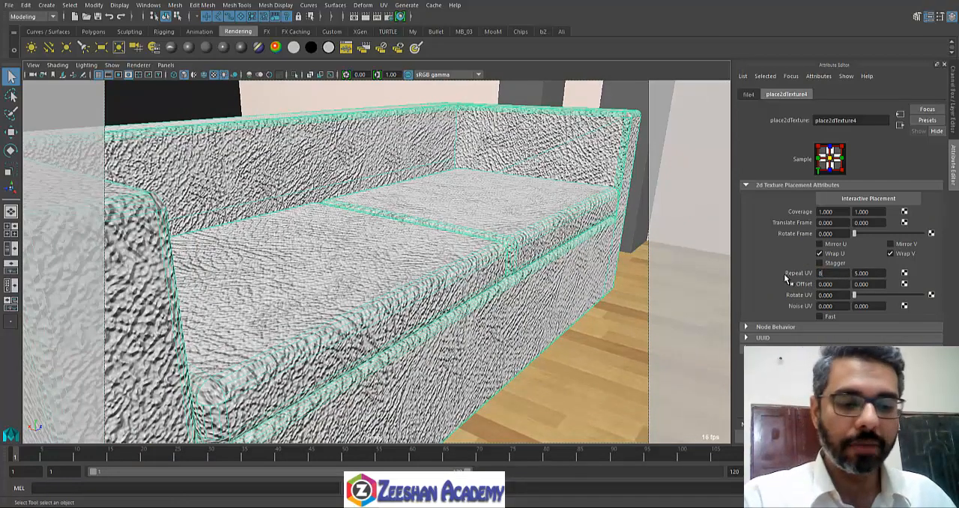
{"action": "type", "text": "8"}
{"action": "key", "text": "Tab"}
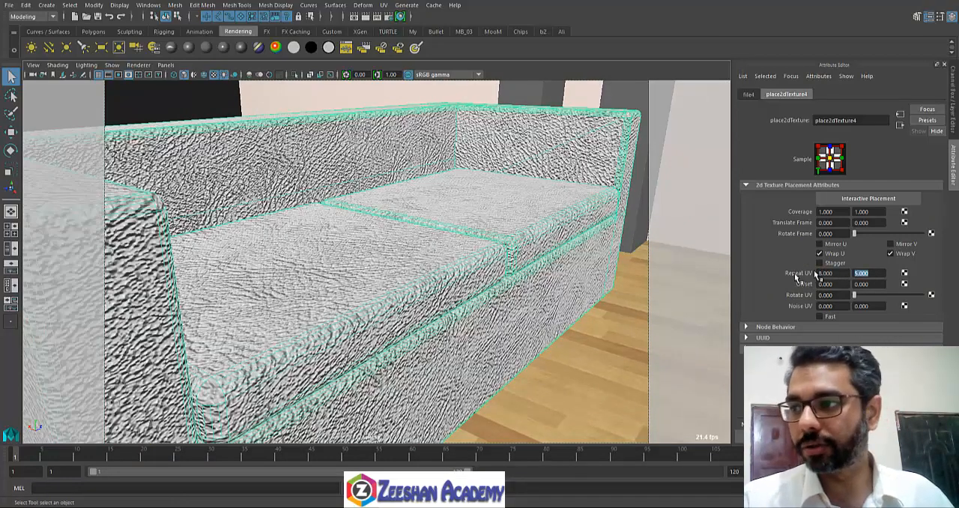
{"action": "type", "text": "8"}
{"action": "key", "text": "Return"}
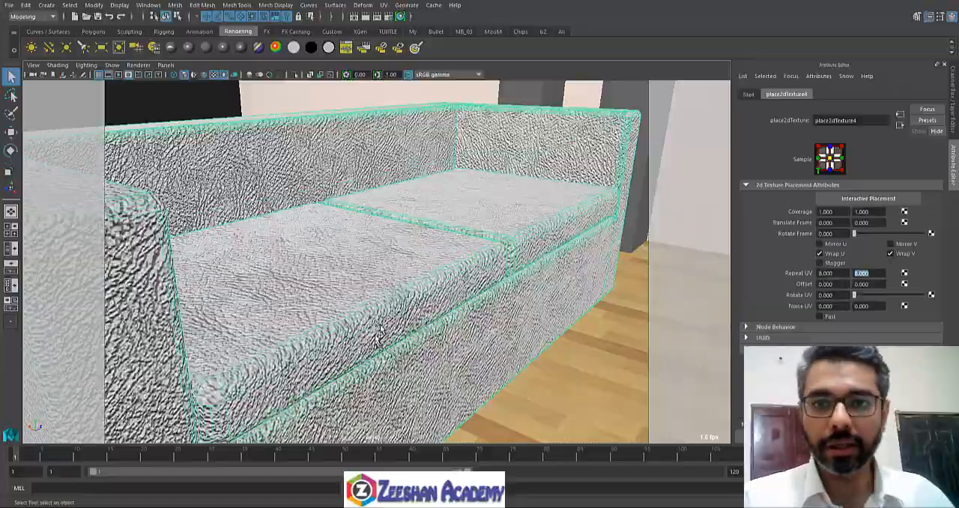
{"action": "left_click_drag", "start_coordinate": [365, 296], "coordinate": [300, 322], "text": "alt"}
{"action": "right_click_drag", "start_coordinate": [299, 321], "coordinate": [330, 313], "text": "alt"}
{"action": "left_click_drag", "start_coordinate": [330, 313], "coordinate": [397, 274], "text": "alt"}
{"action": "right_click_drag", "start_coordinate": [397, 273], "coordinate": [377, 298], "text": "alt"}
{"action": "left_click_drag", "start_coordinate": [377, 297], "coordinate": [317, 274], "text": "alt"}
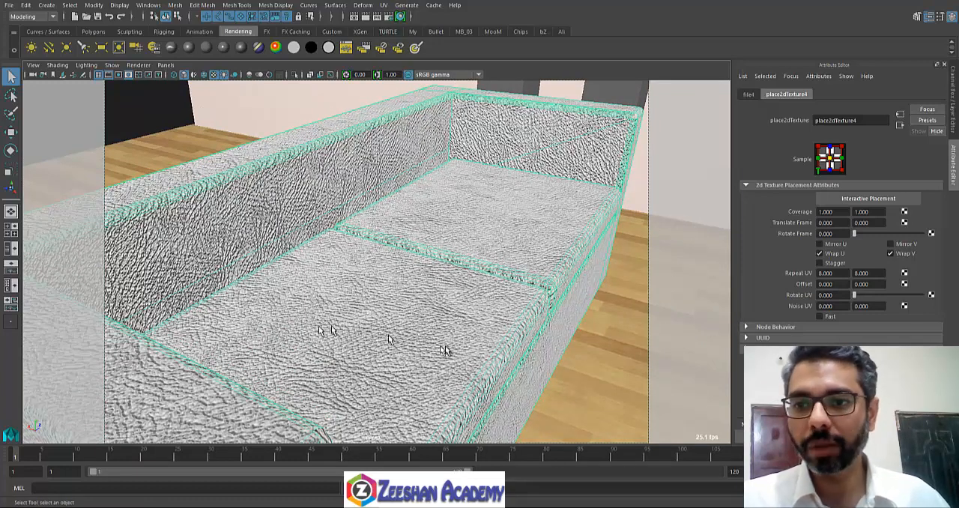
Step: Show the bump2d1 node's attributes and select the sofa
{"action": "left_click", "coordinate": [900, 125]}
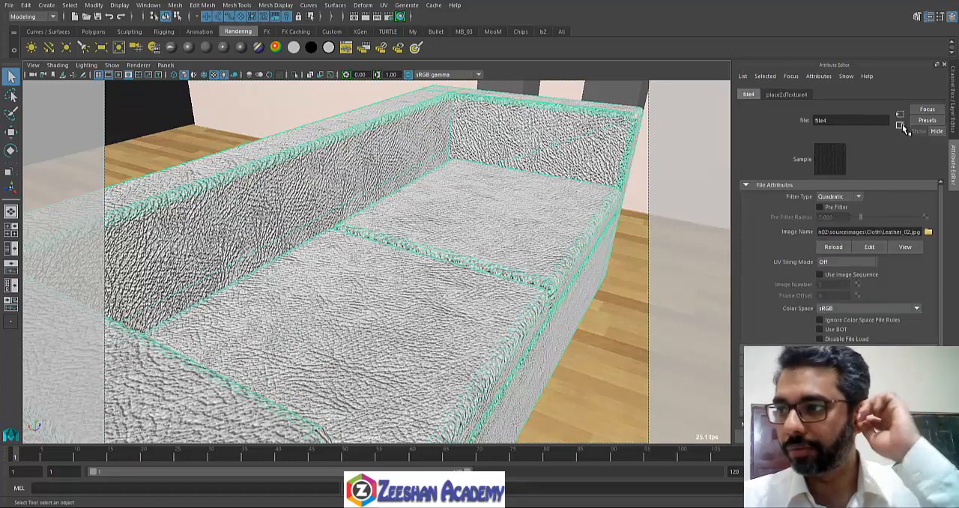
{"action": "left_click", "coordinate": [900, 125]}
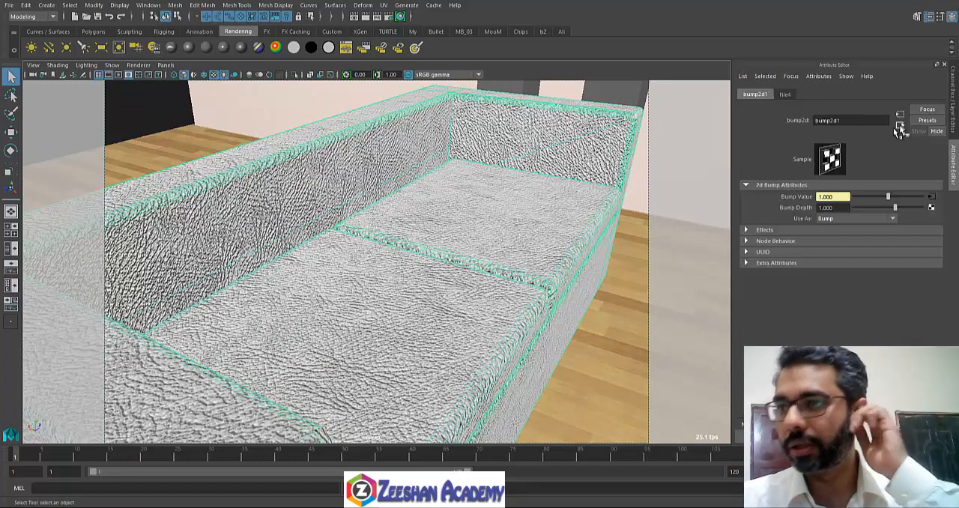
{"action": "left_click", "coordinate": [264, 192]}
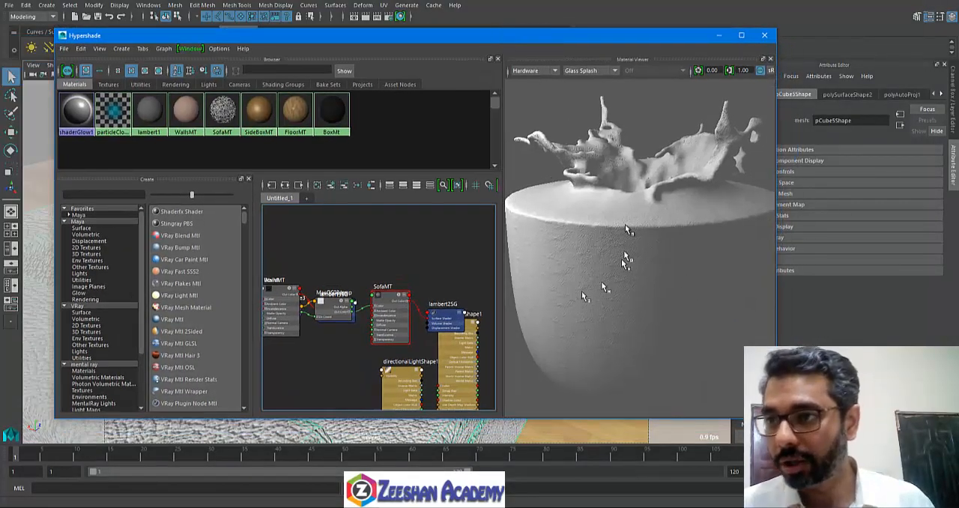
Step: Preview the material on the Cloth shape in Hypershade and graph the SofaMT network
{"action": "left_click", "coordinate": [582, 71]}
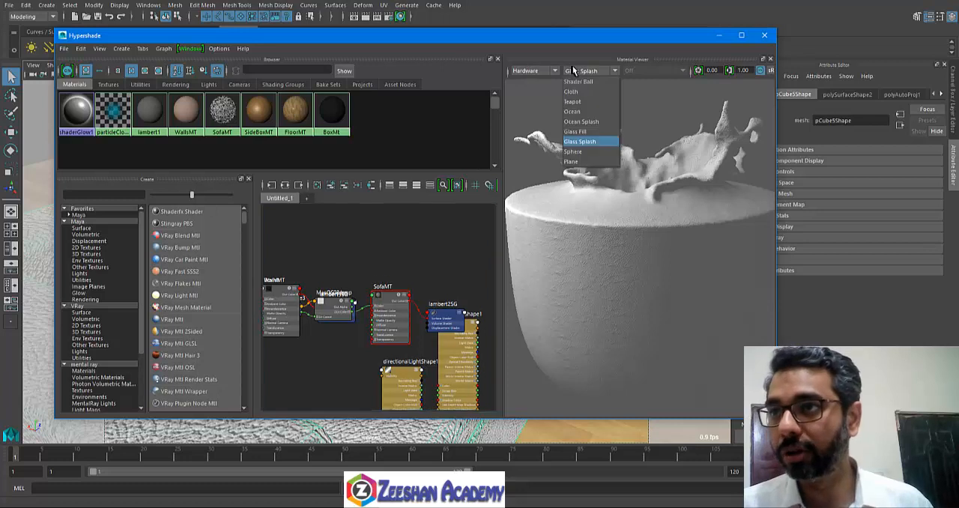
{"action": "left_click", "coordinate": [585, 88]}
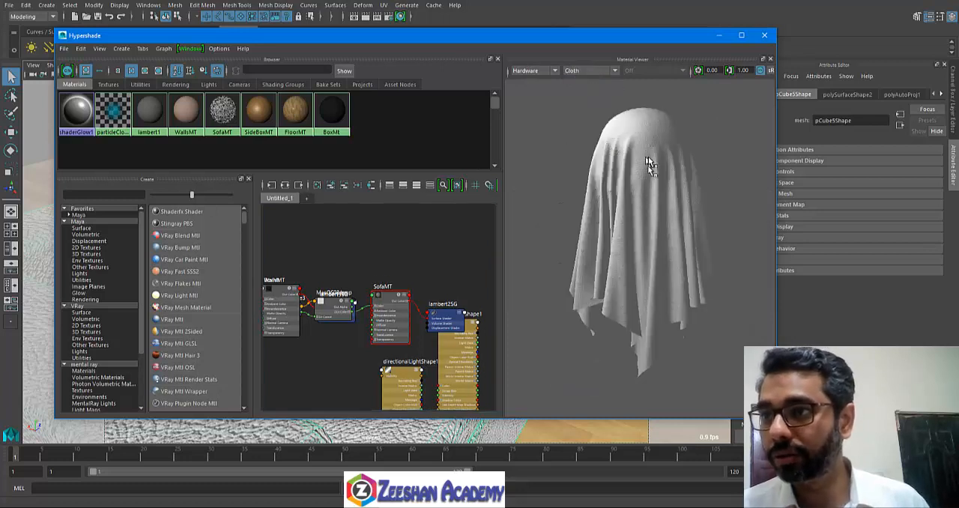
{"action": "left_click", "coordinate": [222, 111]}
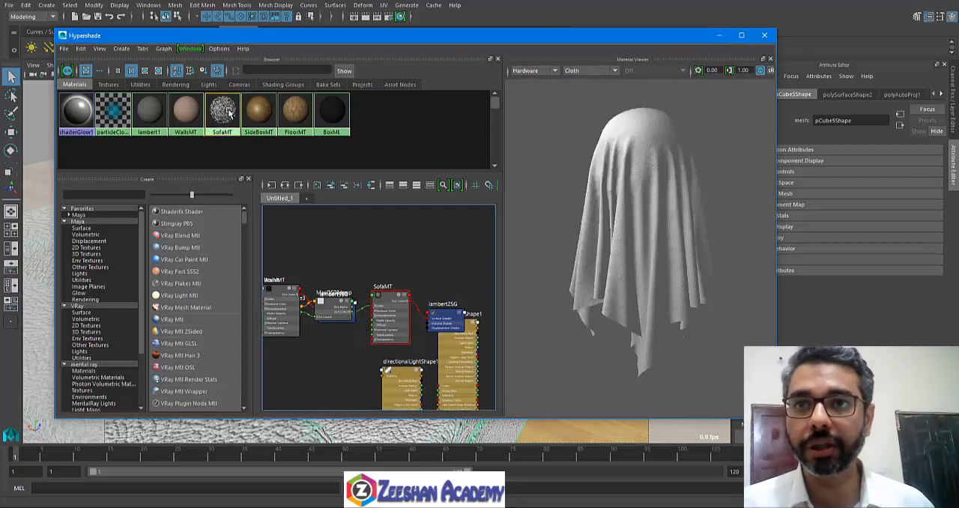
{"action": "right_click", "coordinate": [223, 110]}
{"action": "mouse_move", "coordinate": [225, 144]}
{"action": "right_mouse_down"}
{"action": "mouse_move", "coordinate": [234, 207]}
{"action": "mouse_move", "coordinate": [223, 108]}
{"action": "mouse_move", "coordinate": [224, 133]}
{"action": "right_mouse_up"}
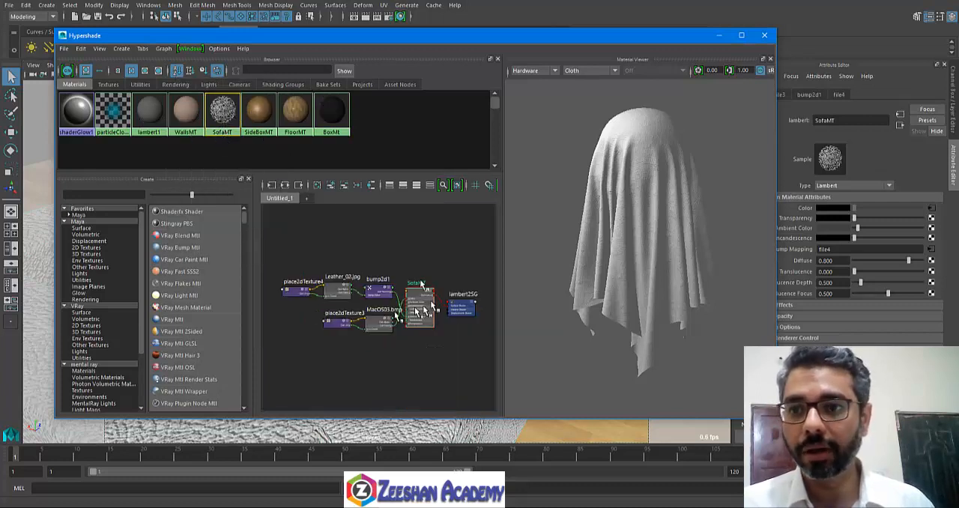
Step: Set the bump2d1 node's Bump Depth to 0.2 and undo the last selection change
{"action": "left_click", "coordinate": [381, 292]}
{"action": "left_click", "coordinate": [838, 208]}
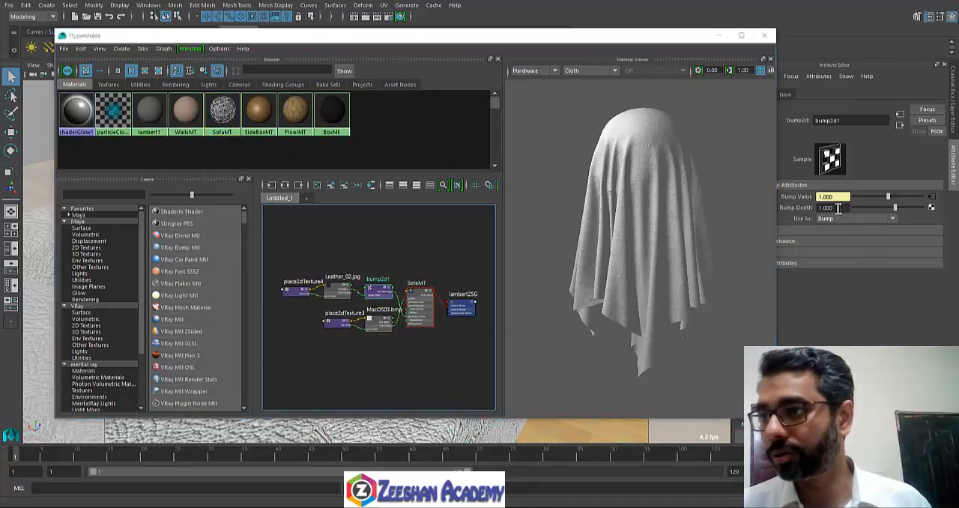
{"action": "type", "text": "0.2"}
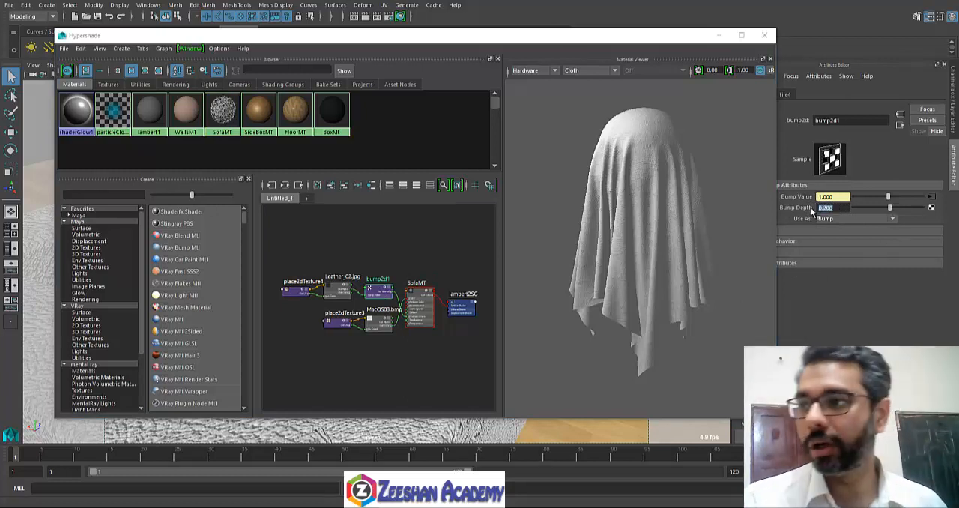
{"action": "key", "text": "Return"}
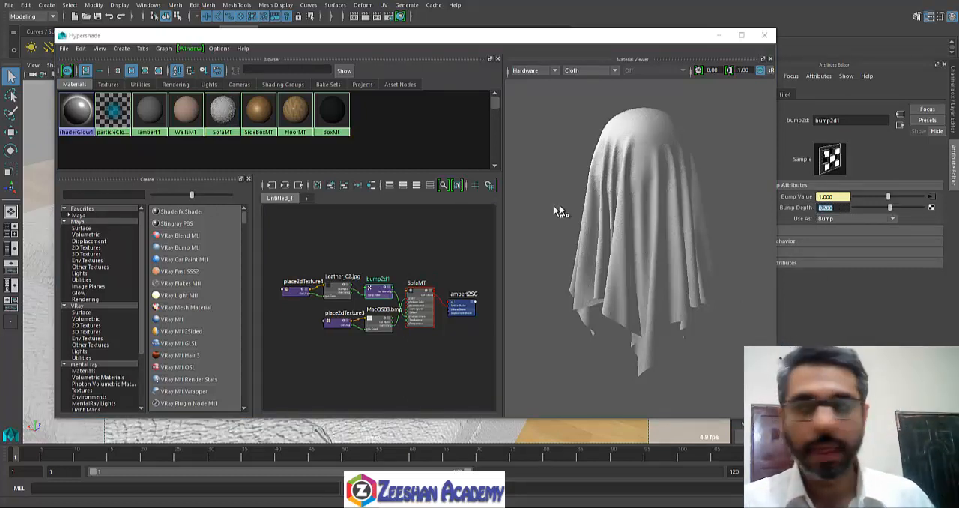
{"action": "left_click", "coordinate": [626, 213]}
{"action": "key", "text": "ctrl+z"}
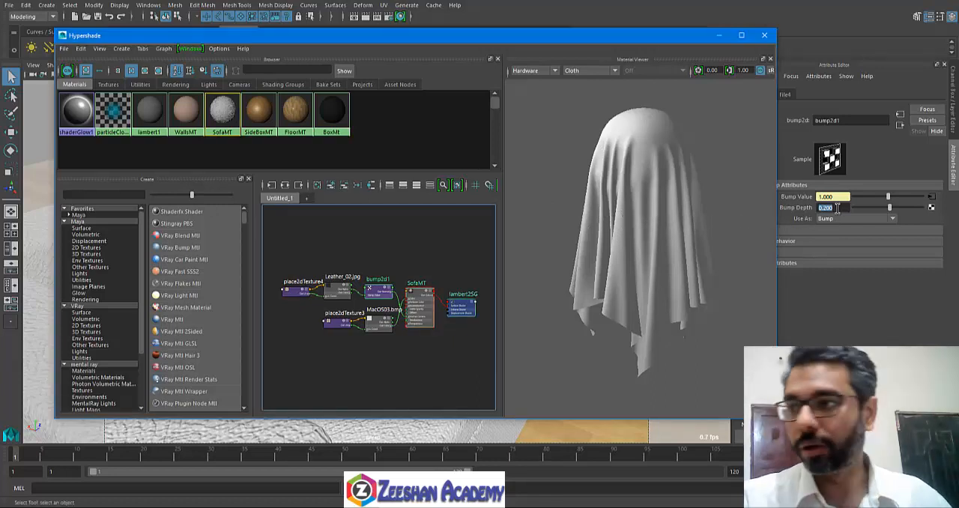
Step: Set the bump2d1 node's Bump Depth to 0.5 and preview the material on the Sphere shape
{"action": "left_click", "coordinate": [382, 298]}
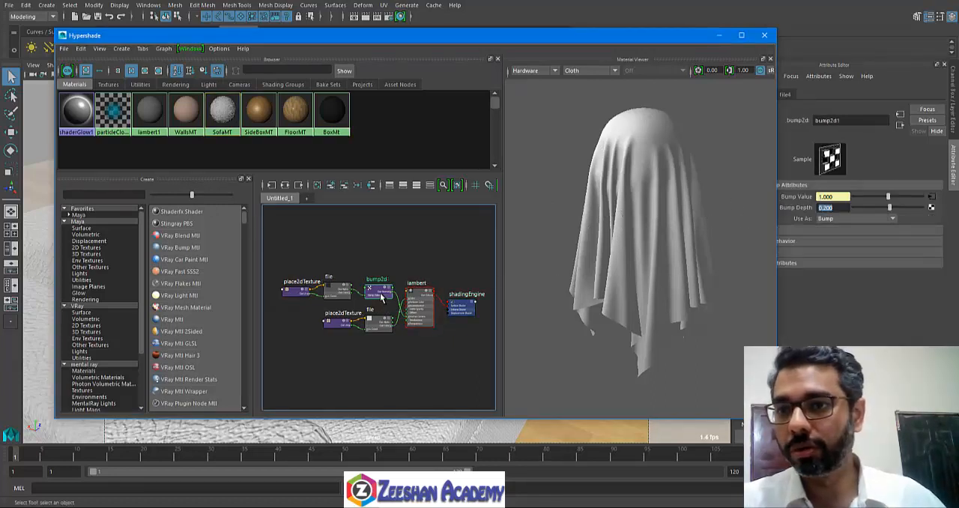
{"action": "left_click_drag", "start_coordinate": [844, 207], "coordinate": [810, 206]}
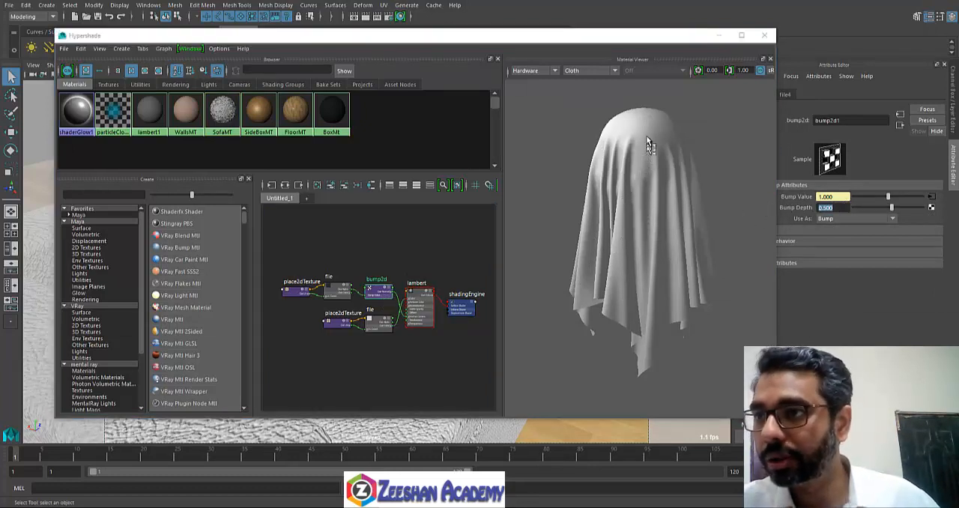
{"action": "left_click", "coordinate": [592, 71]}
{"action": "left_click", "coordinate": [586, 146]}
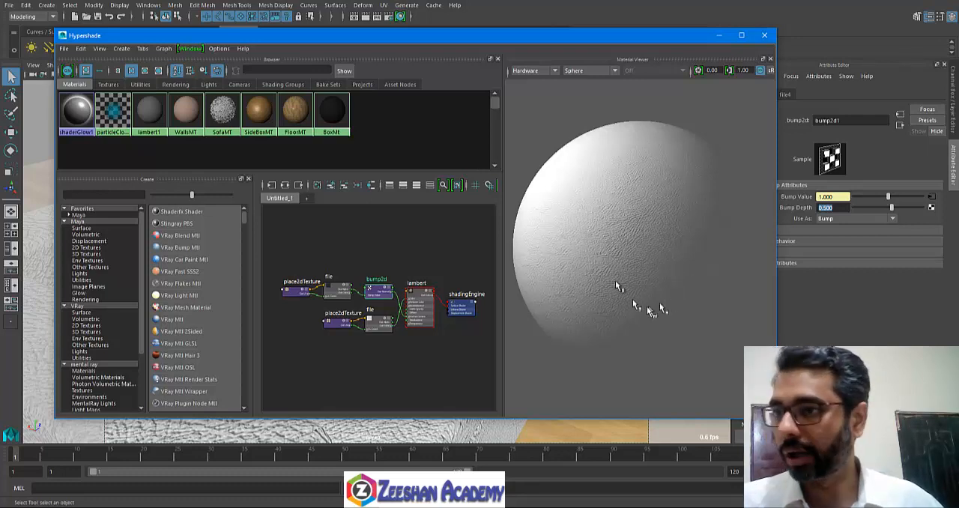
Step: View the Leather_02.jpg bump image and review the attributes of its place2dTexture and bump2d nodes
{"action": "scroll", "coordinate": [352, 285], "scroll_direction": "up", "scroll_amount": 3}
{"action": "left_click", "coordinate": [330, 277]}
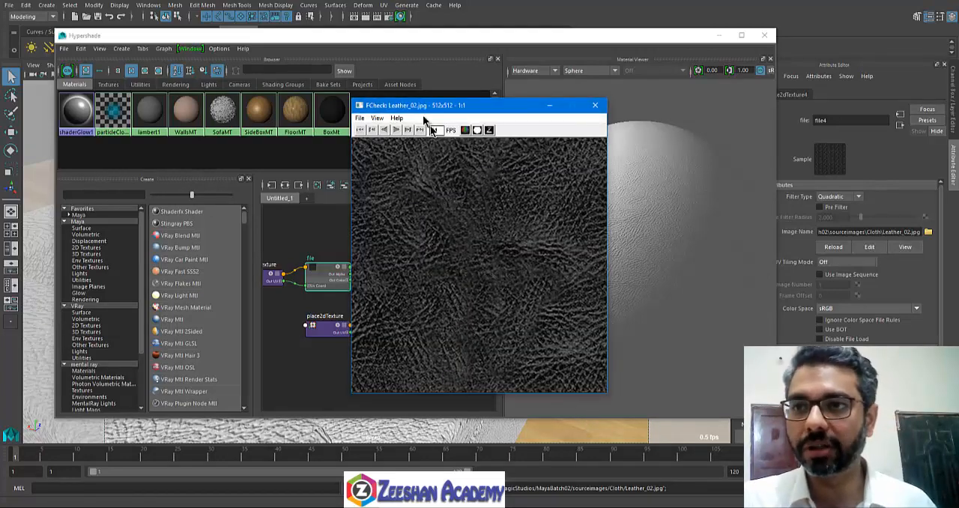
{"action": "left_click_drag", "start_coordinate": [424, 105], "coordinate": [393, 94]}
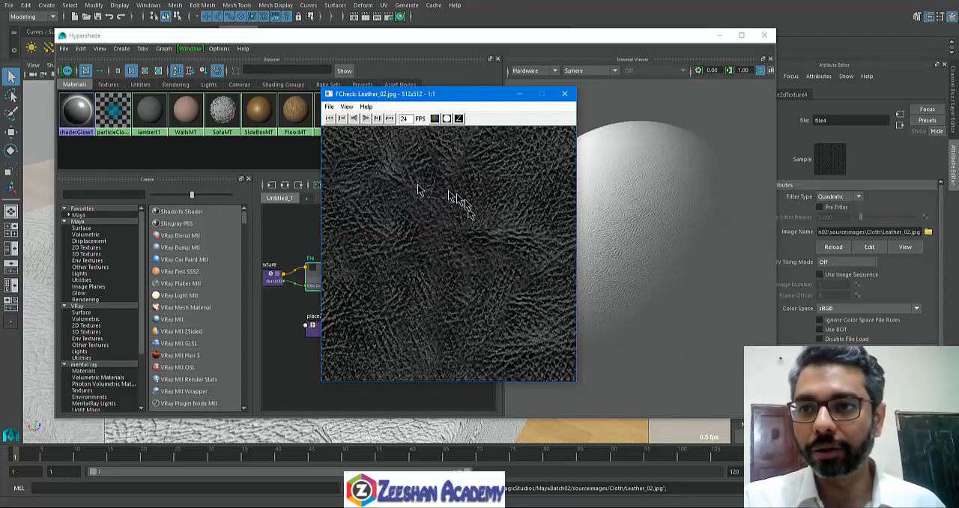
{"action": "left_click", "coordinate": [565, 95]}
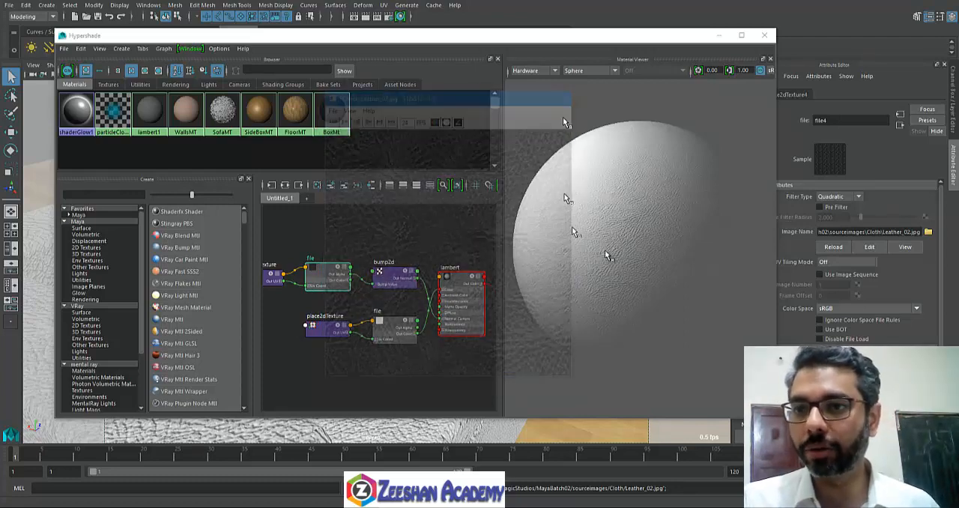
{"action": "left_click", "coordinate": [274, 279]}
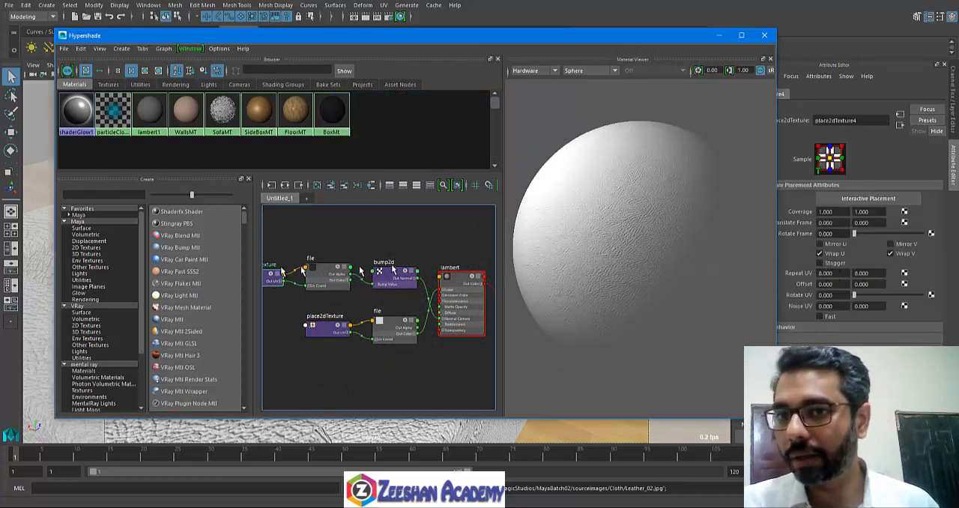
{"action": "left_click", "coordinate": [395, 274]}
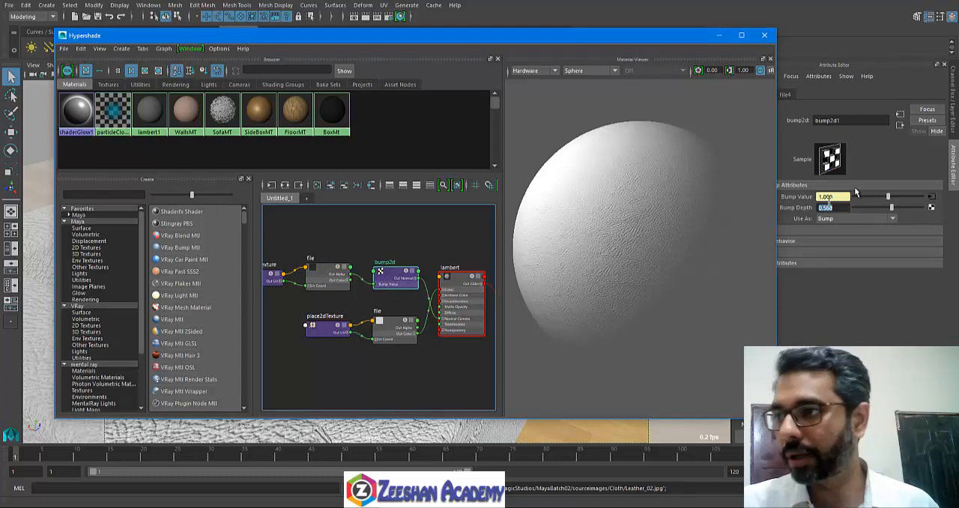
Step: Undo the last change, preview the material on the Glass Splash shape, and close Hypershade
{"action": "key", "text": "ctrl+z"}
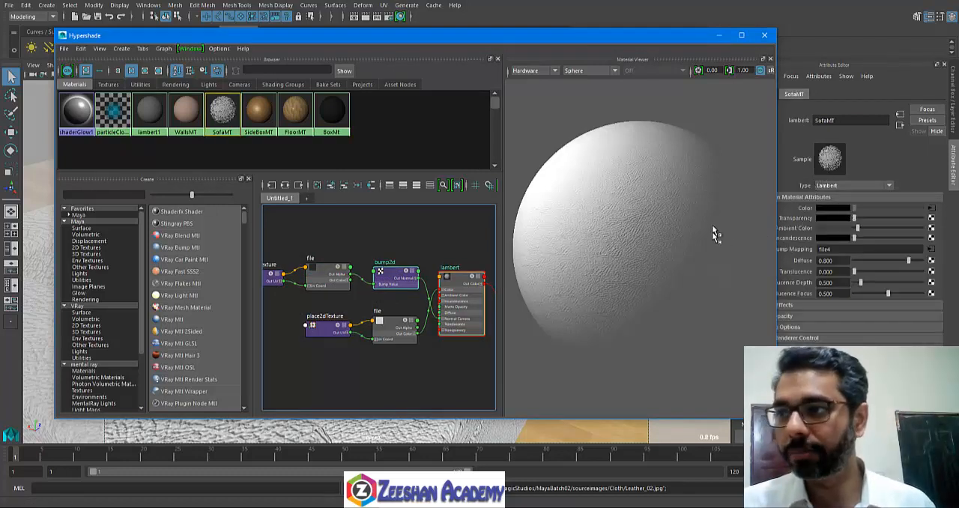
{"action": "left_click", "coordinate": [601, 69]}
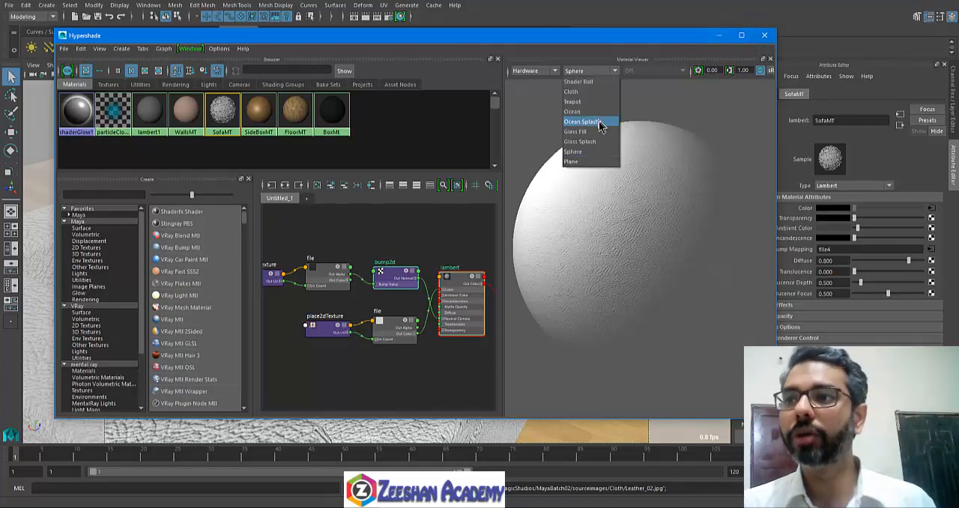
{"action": "left_click", "coordinate": [587, 139]}
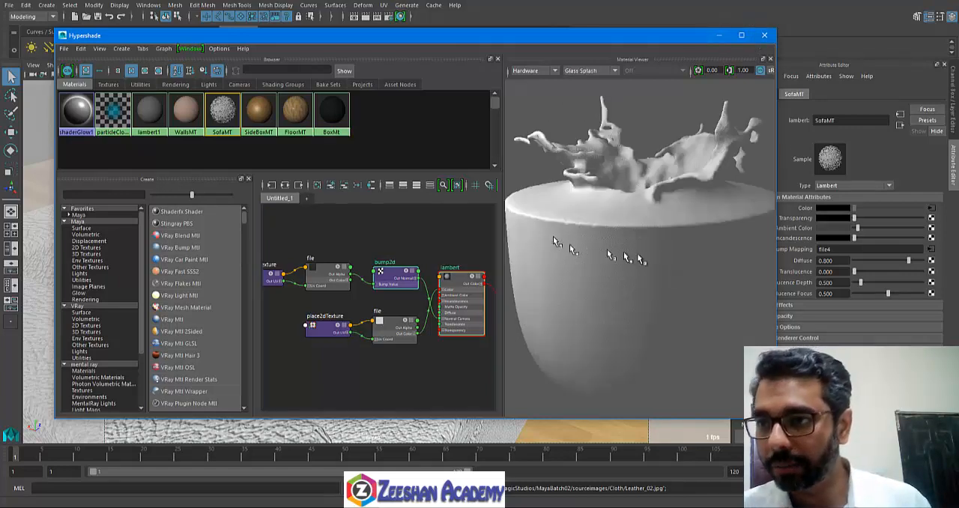
{"action": "left_click", "coordinate": [764, 35]}
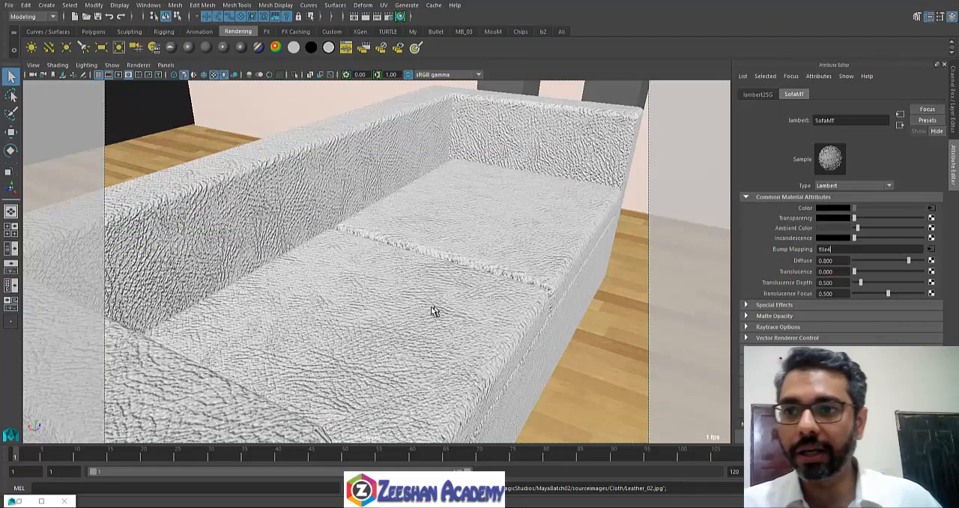
Step: Switch the viewport to textured display with default lighting and select the wooden box table between the sofas
{"action": "mouse_move", "coordinate": [443, 308]}
{"action": "left_mouse_down", "text": "alt"}
{"action": "mouse_move", "coordinate": [479, 289]}
{"action": "mouse_move", "coordinate": [397, 315]}
{"action": "mouse_move", "coordinate": [439, 306]}
{"action": "mouse_move", "coordinate": [484, 316]}
{"action": "mouse_move", "coordinate": [423, 291]}
{"action": "mouse_move", "coordinate": [453, 306]}
{"action": "mouse_move", "coordinate": [397, 298]}
{"action": "mouse_move", "coordinate": [477, 297]}
{"action": "mouse_move", "coordinate": [440, 305]}
{"action": "left_mouse_up", "text": "alt"}
{"action": "key", "text": "5"}
{"action": "key", "text": "6"}
{"action": "right_click_drag", "start_coordinate": [464, 304], "coordinate": [525, 318], "text": "alt"}
{"action": "left_click", "coordinate": [521, 279]}
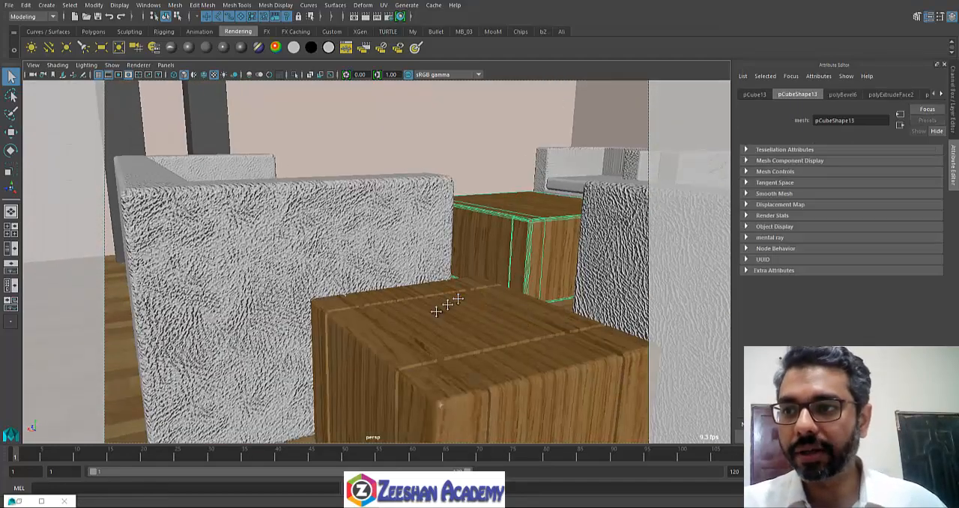
Step: Open the wood10.jpg colour texture of the wooden box table's SideBoxMT material in the image viewer
{"action": "right_click_drag", "start_coordinate": [439, 307], "coordinate": [602, 349], "text": "alt"}
{"action": "left_click_drag", "start_coordinate": [545, 315], "coordinate": [415, 365], "text": "alt"}
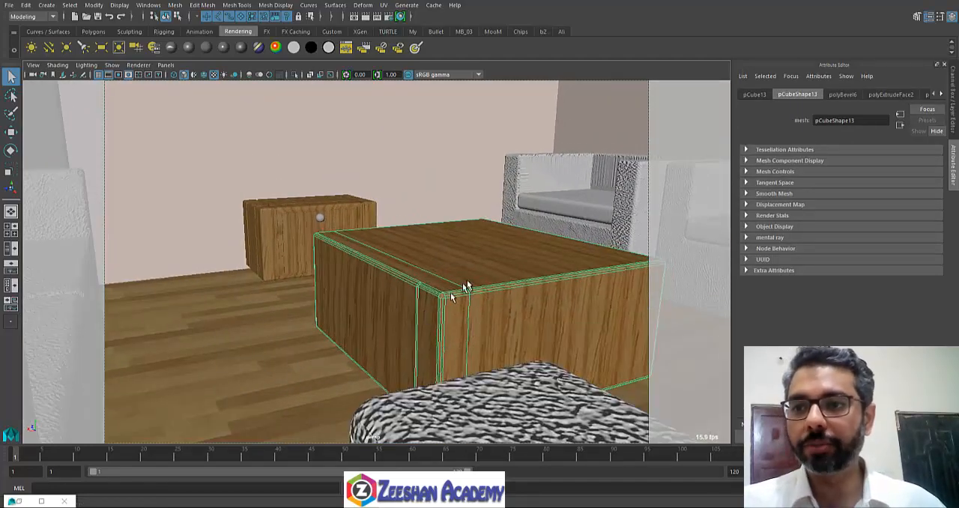
{"action": "right_click_drag", "start_coordinate": [466, 280], "coordinate": [462, 464]}
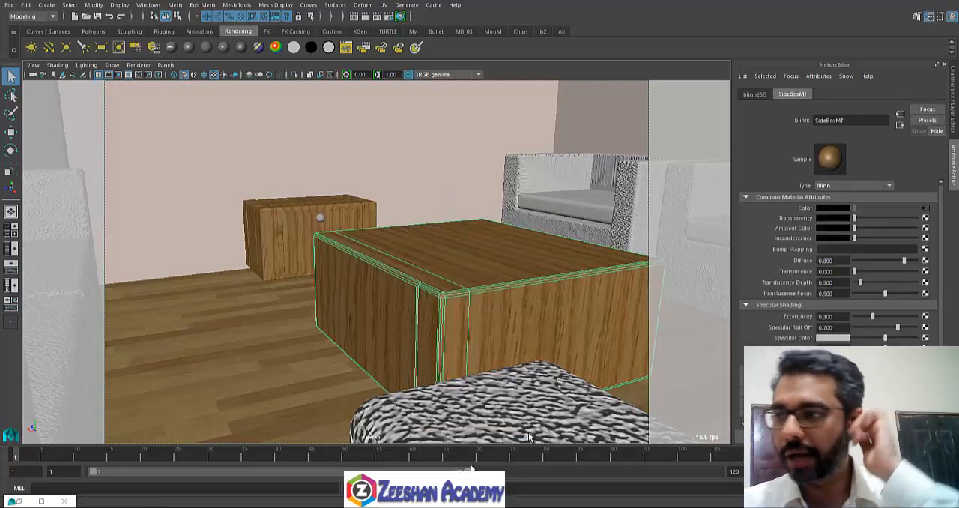
{"action": "left_click", "coordinate": [926, 210]}
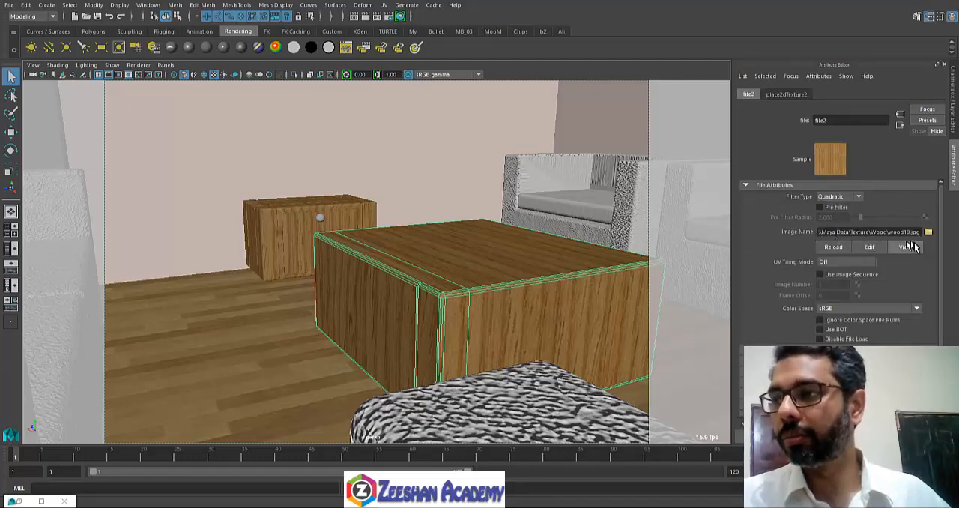
{"action": "left_click", "coordinate": [905, 247]}
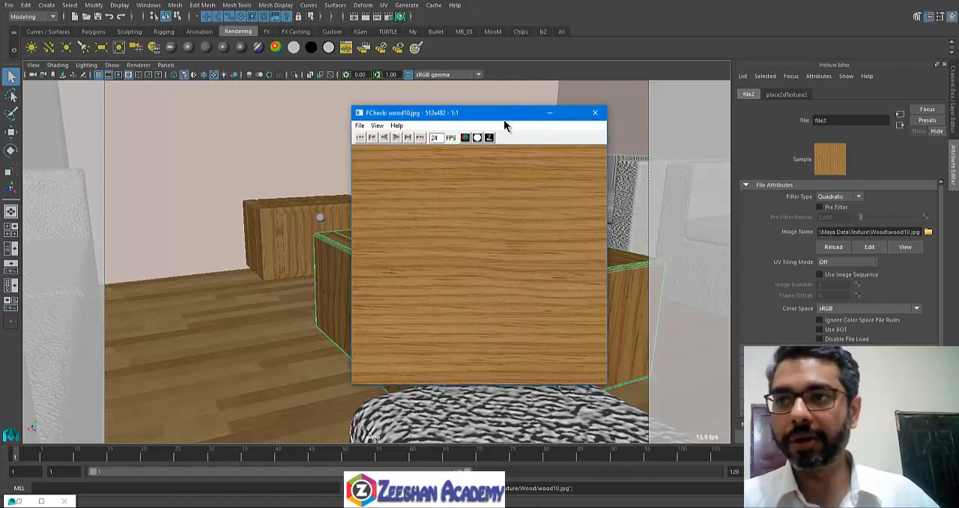
{"action": "left_click_drag", "start_coordinate": [507, 112], "coordinate": [436, 89]}
Step: Save the displayed wood texture as a Maya Image named Wood in the NewOnlineProject sourceimages folder
{"action": "left_click", "coordinate": [292, 101]}
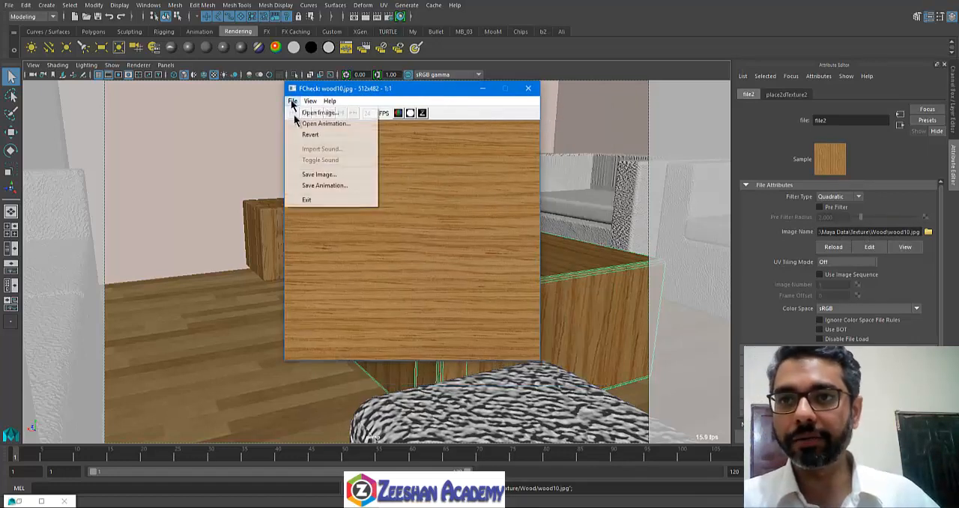
{"action": "left_click", "coordinate": [341, 175]}
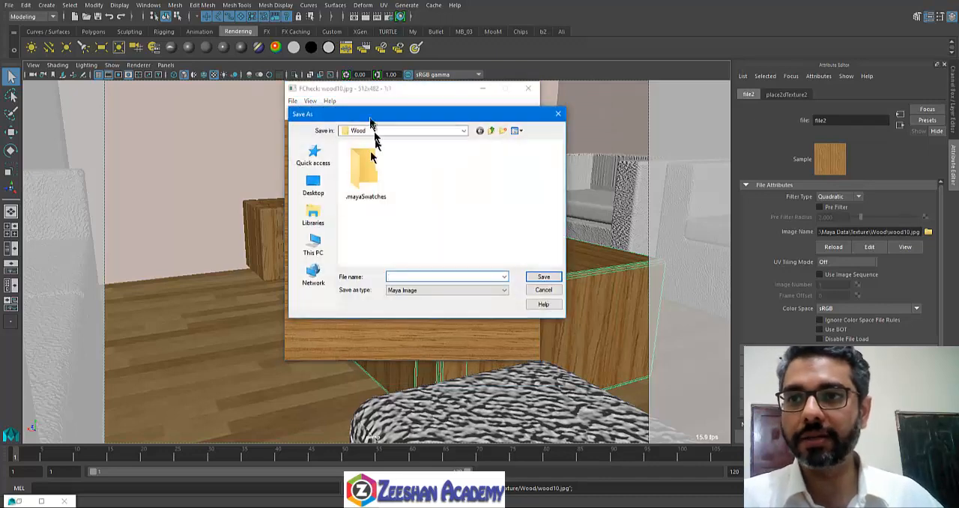
{"action": "left_click", "coordinate": [463, 131]}
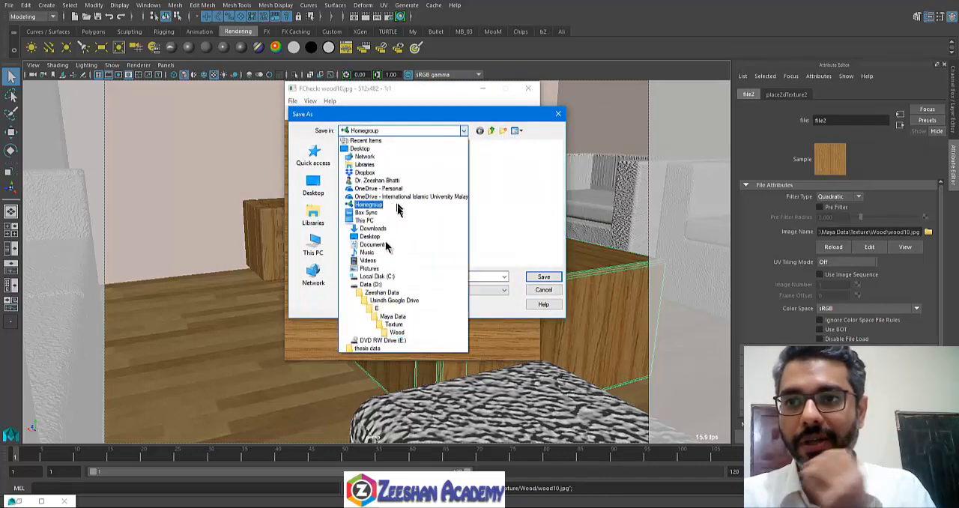
{"action": "left_click", "coordinate": [390, 292]}
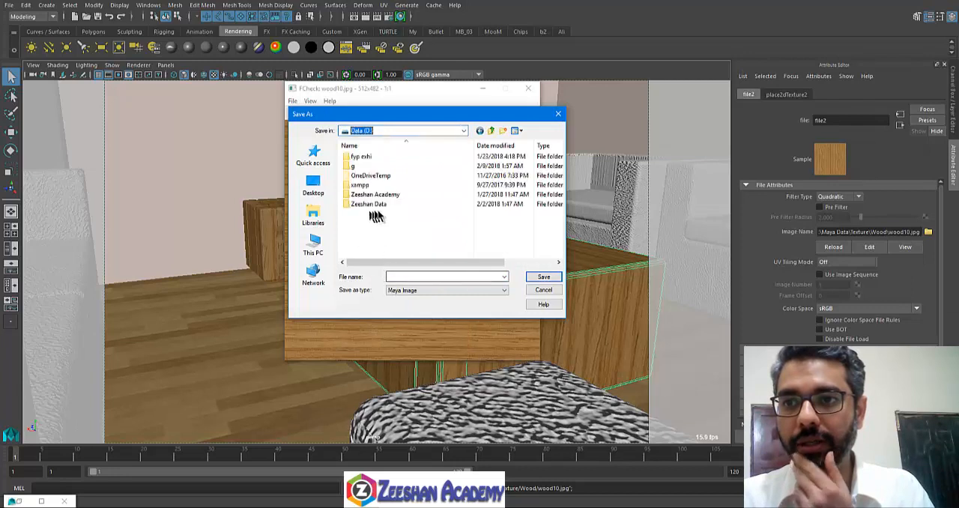
{"action": "double_click", "coordinate": [382, 197]}
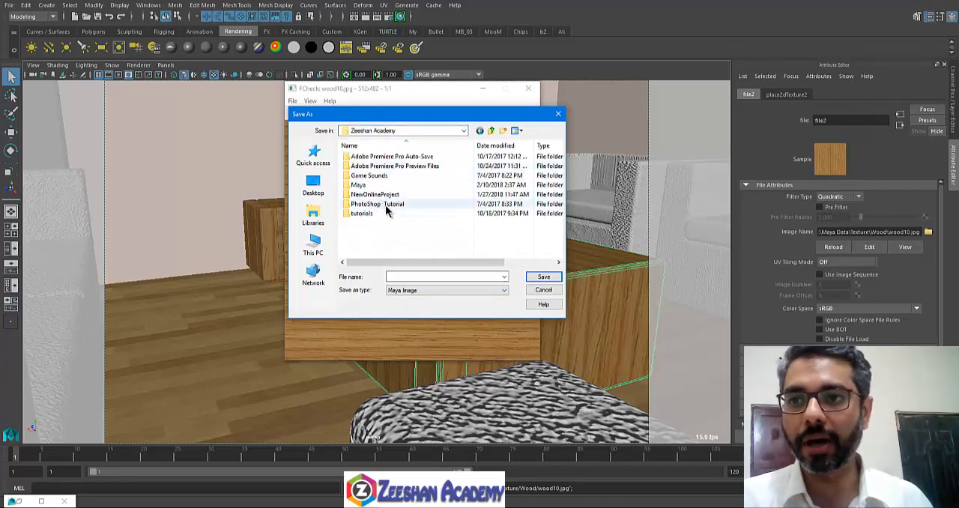
{"action": "double_click", "coordinate": [382, 195]}
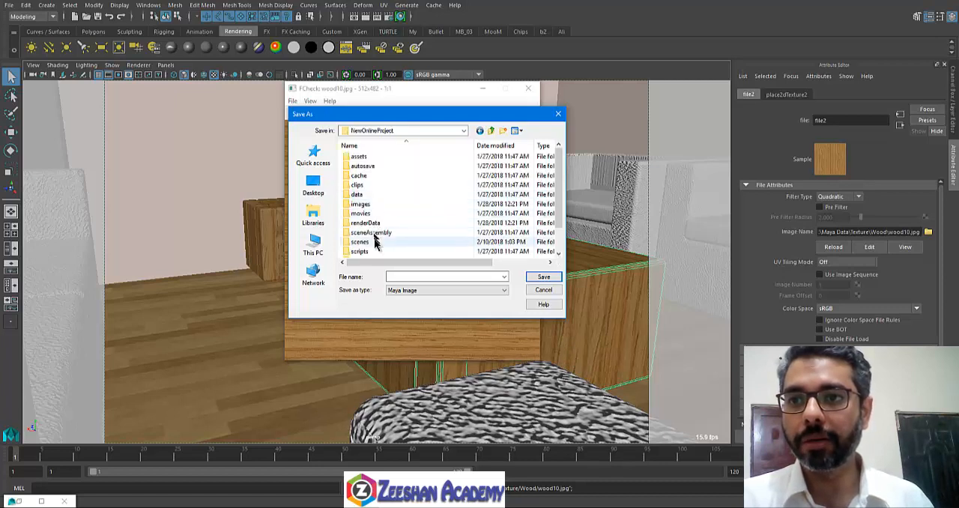
{"action": "scroll", "coordinate": [378, 236], "scroll_direction": "down", "scroll_amount": 1}
{"action": "double_click", "coordinate": [388, 242]}
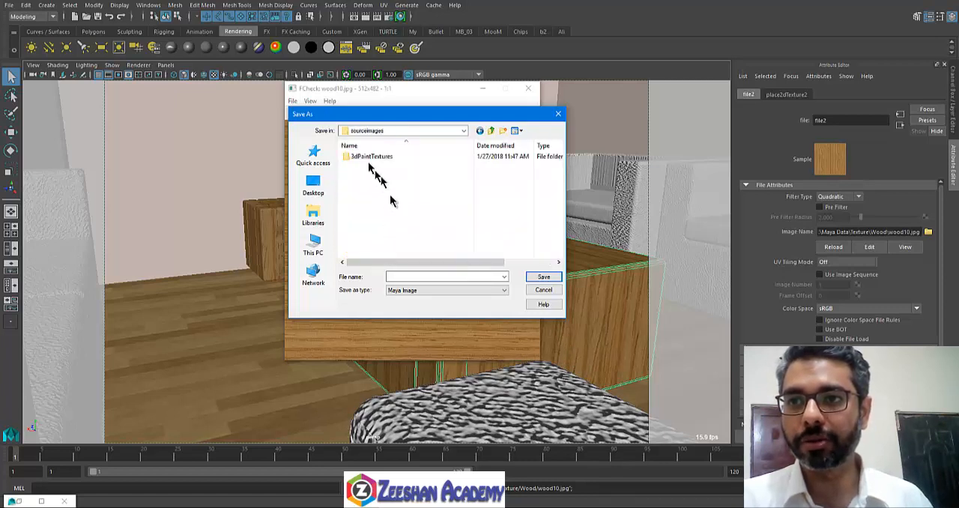
{"action": "left_click", "coordinate": [403, 276]}
{"action": "type", "text": "Wood"}
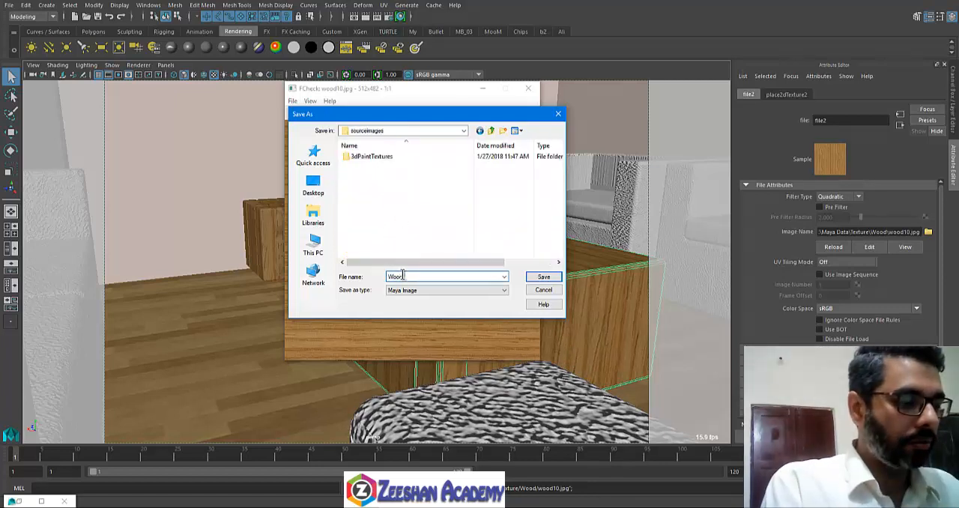
{"action": "key", "text": "Return"}
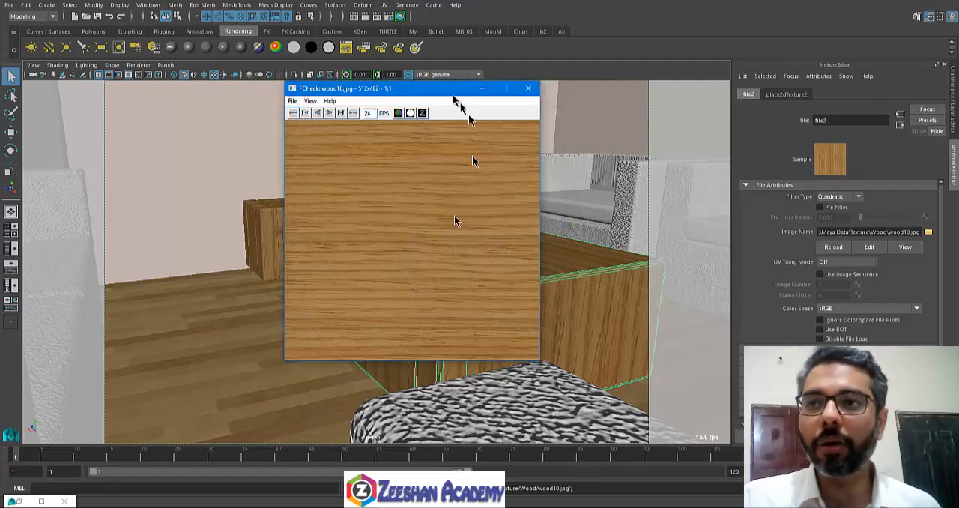
{"action": "left_click_drag", "start_coordinate": [454, 95], "coordinate": [337, 105]}
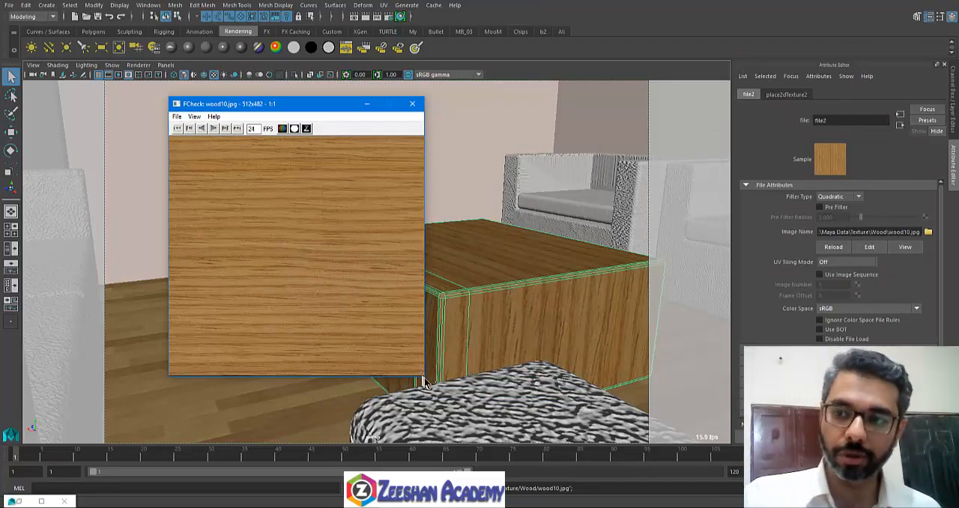
Step: Switch to Photoshop, start opening an image file and browse to the Data (D:) drive
{"action": "left_click", "coordinate": [446, 505]}
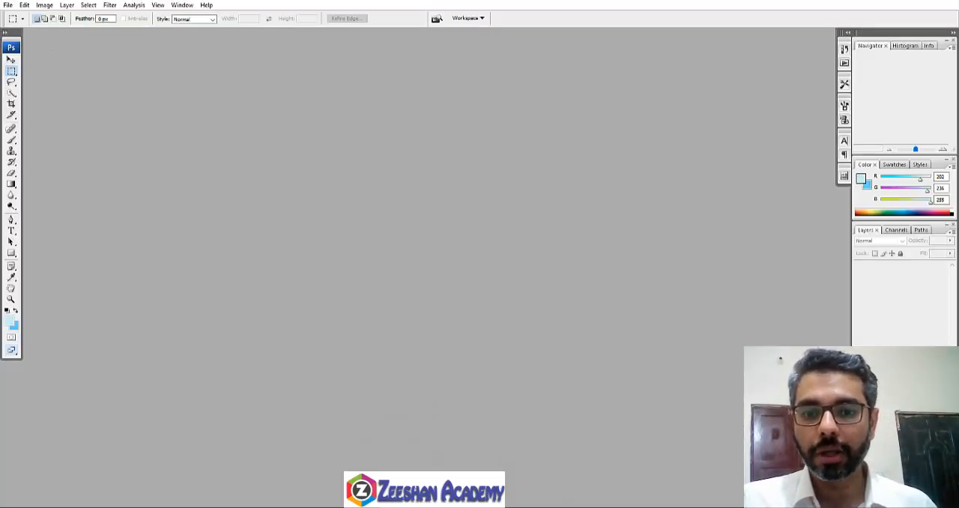
{"action": "left_click", "coordinate": [6, 0]}
{"action": "left_click", "coordinate": [18, 5]}
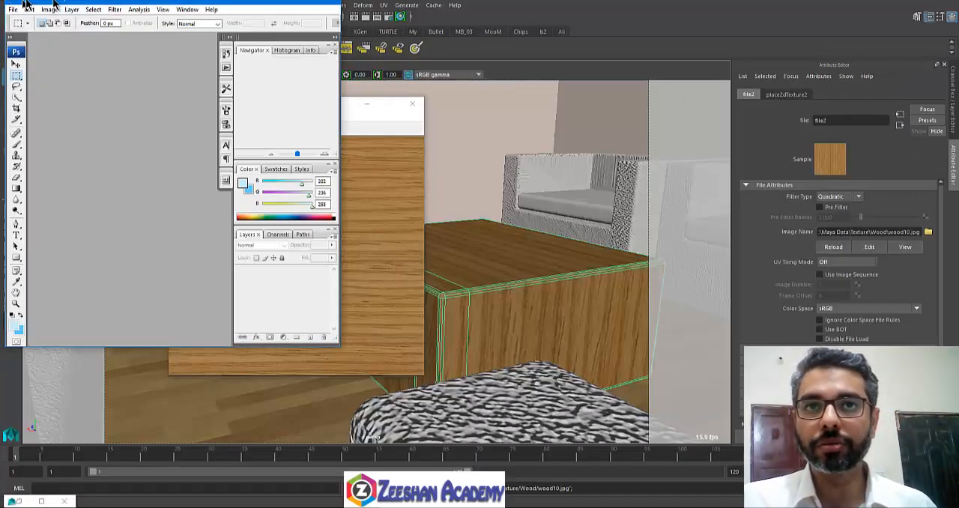
{"action": "double_click", "coordinate": [59, 1]}
{"action": "left_click", "coordinate": [7, 5]}
{"action": "left_click", "coordinate": [32, 34]}
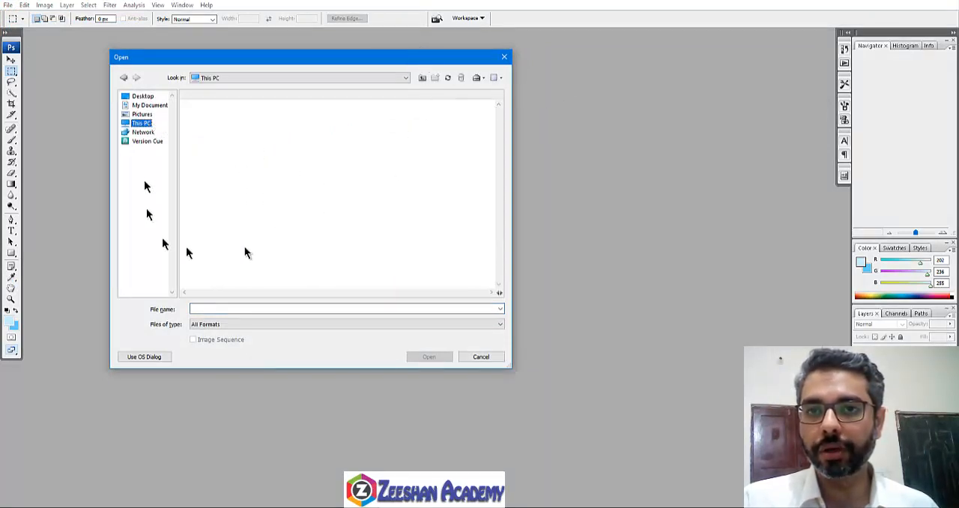
{"action": "double_click", "coordinate": [222, 144]}
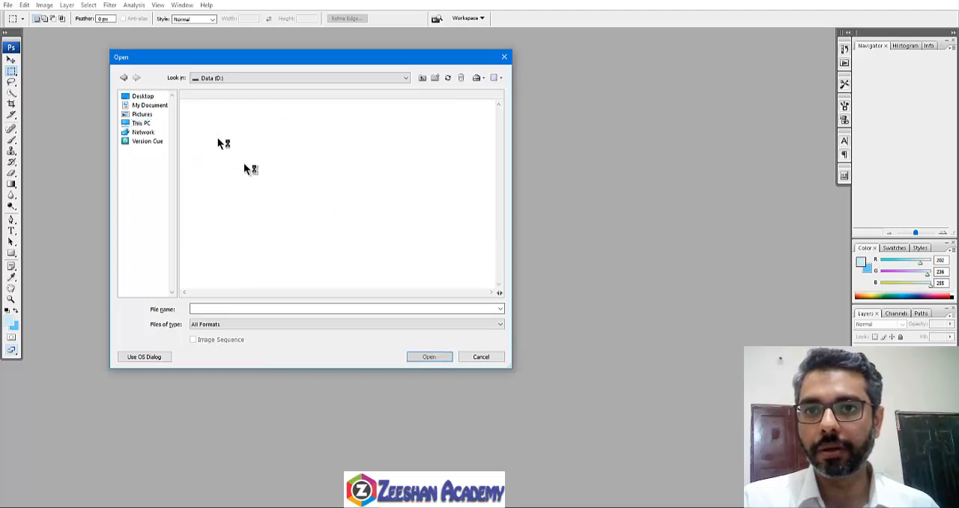
{"action": "double_click", "coordinate": [223, 221]}
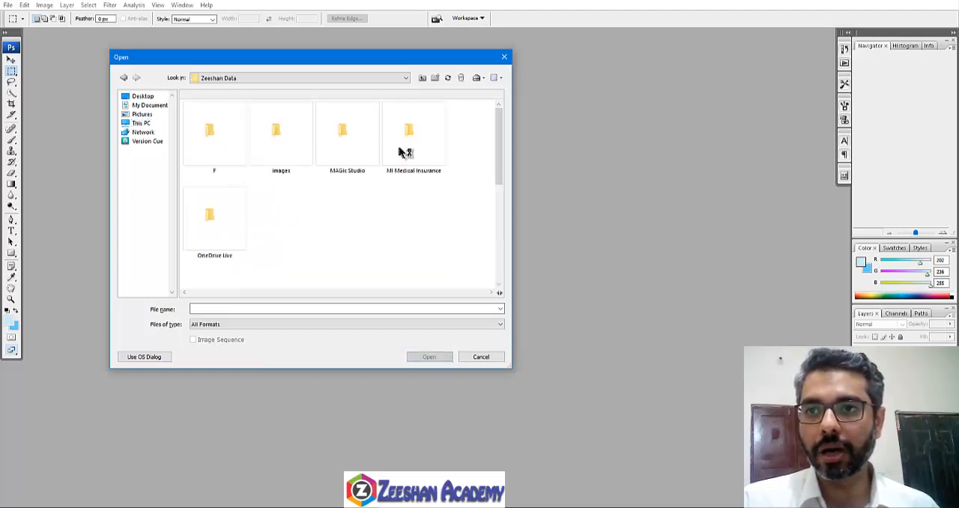
{"action": "double_click", "coordinate": [210, 251]}
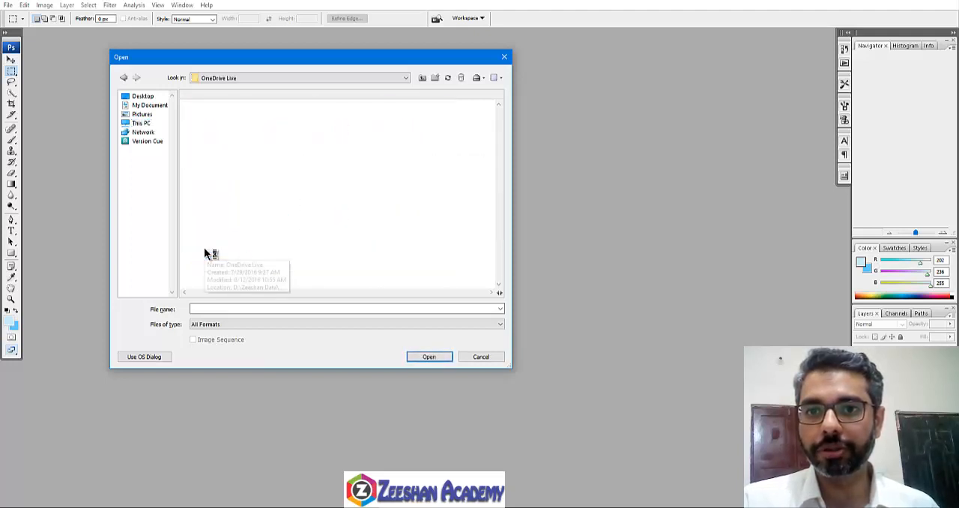
{"action": "left_click", "coordinate": [422, 78]}
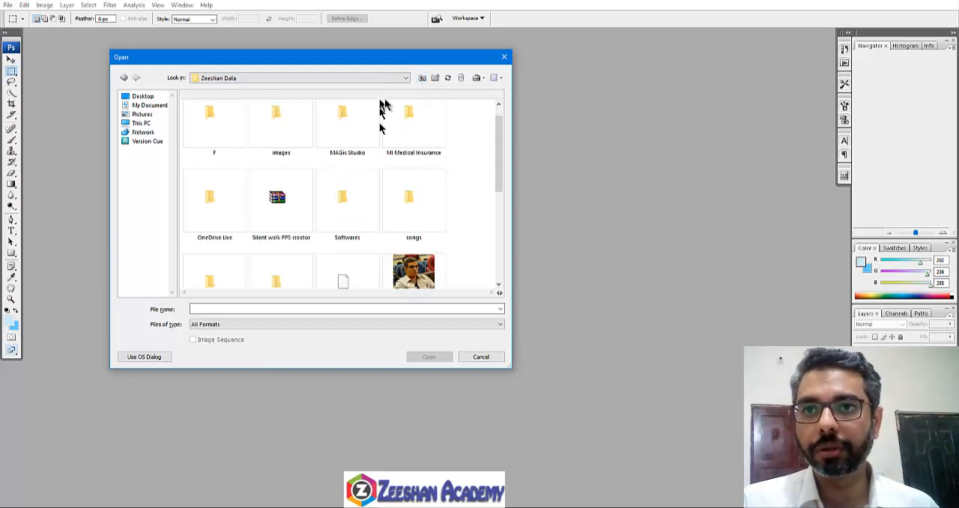
{"action": "scroll", "coordinate": [413, 120], "scroll_direction": "down", "scroll_amount": 3}
{"action": "left_click", "coordinate": [422, 78]}
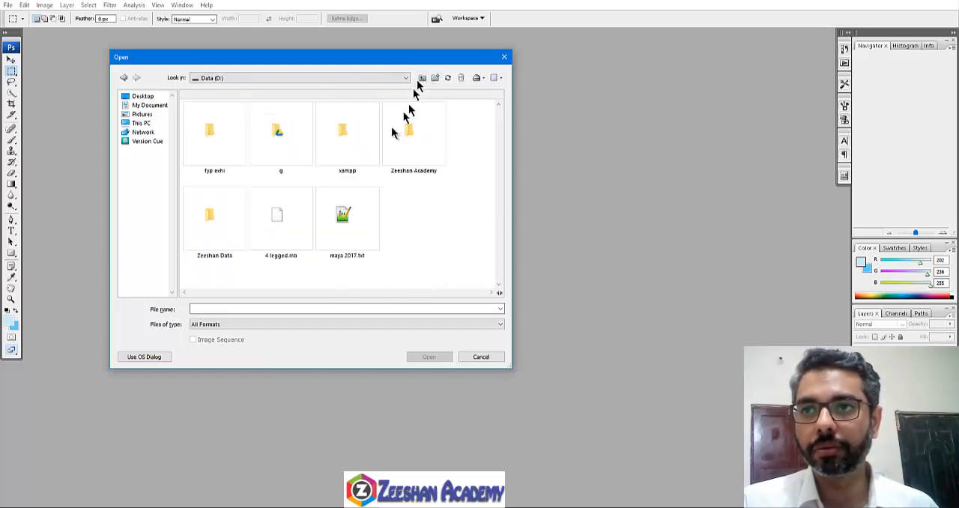
{"action": "left_click", "coordinate": [209, 218]}
Step: Browse to the sourceimages folder of NewOnlineProject inside Zeeshan Academy and try to open Wood.iff
{"action": "double_click", "coordinate": [409, 146]}
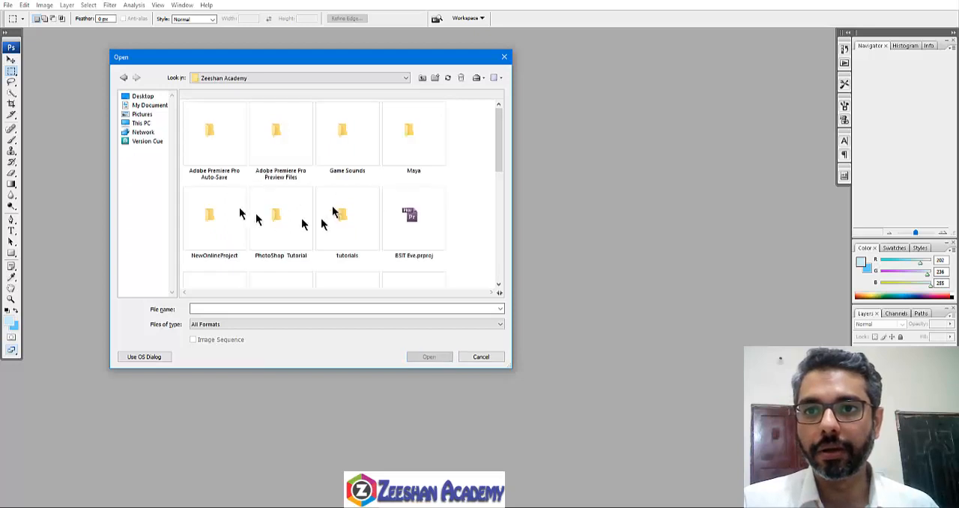
{"action": "left_click", "coordinate": [241, 220]}
{"action": "double_click", "coordinate": [240, 221]}
{"action": "scroll", "coordinate": [447, 236], "scroll_direction": "down", "scroll_amount": 2}
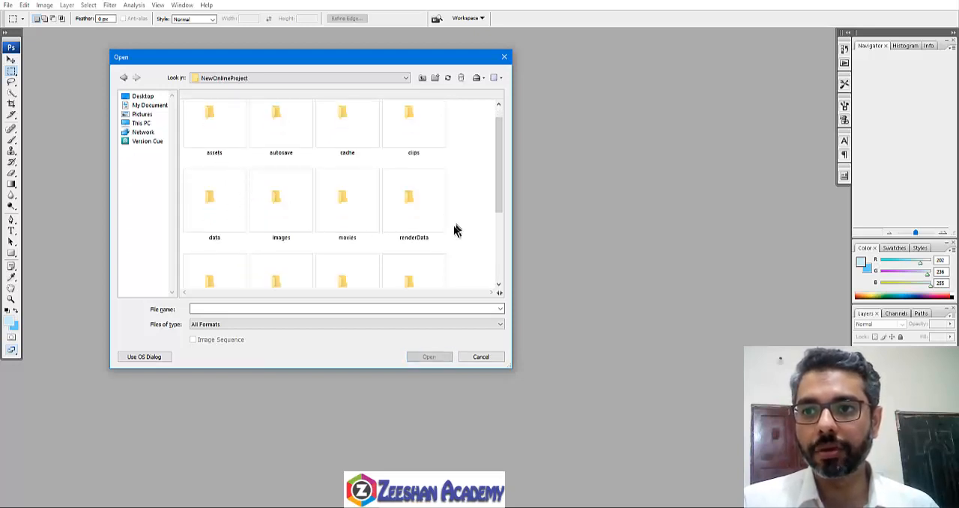
{"action": "scroll", "coordinate": [236, 227], "scroll_direction": "down", "scroll_amount": 2}
{"action": "left_click", "coordinate": [222, 257]}
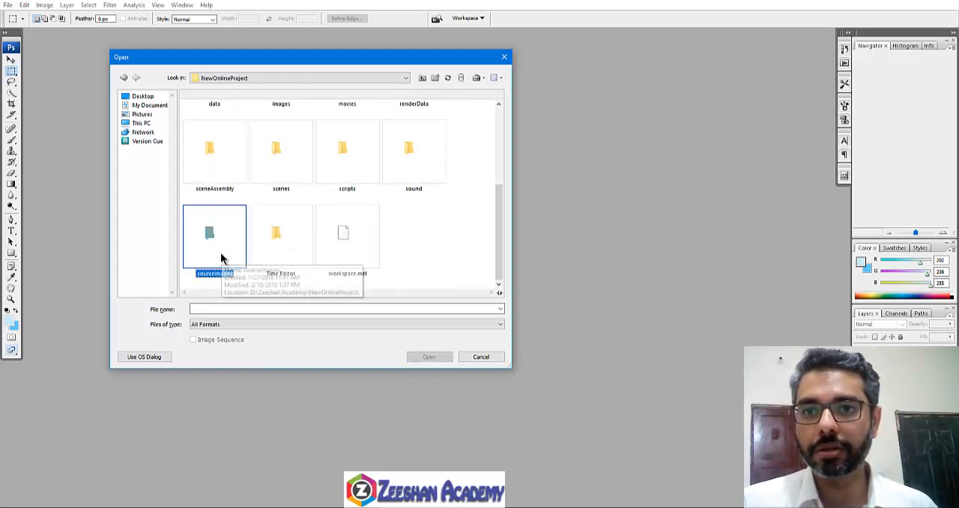
{"action": "double_click", "coordinate": [222, 257]}
{"action": "double_click", "coordinate": [275, 135]}
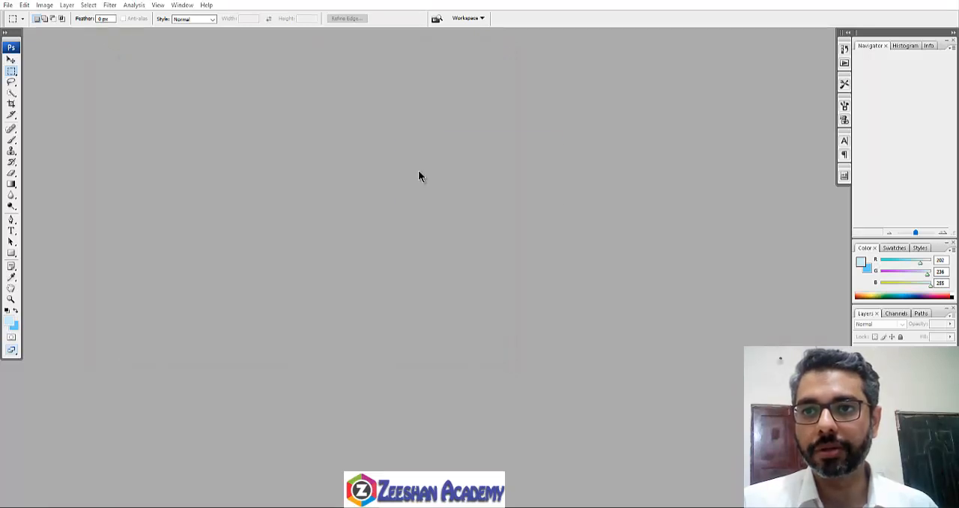
{"action": "left_click", "coordinate": [481, 187]}
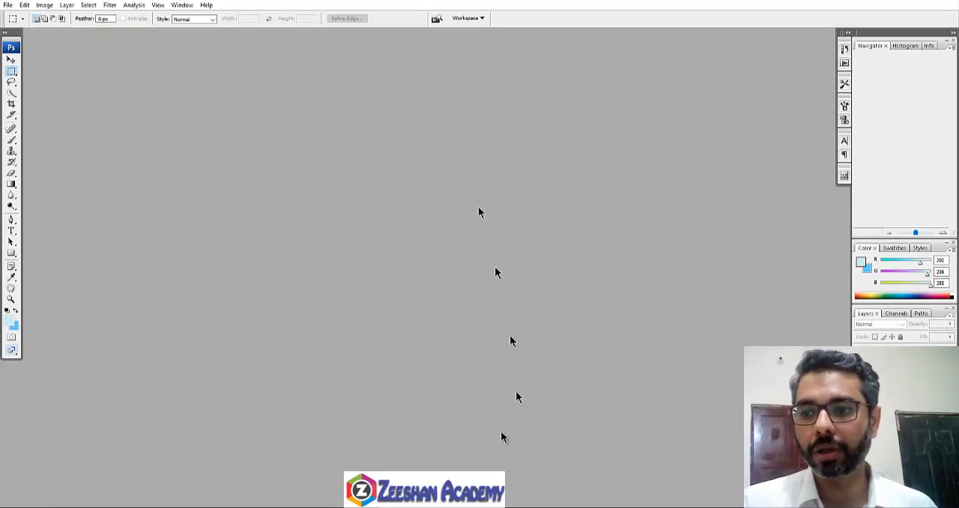
Step: Switch back to FCheck and save the wood texture as a JPEG named Wood in the sourceimages folder
{"action": "left_click", "coordinate": [194, 116]}
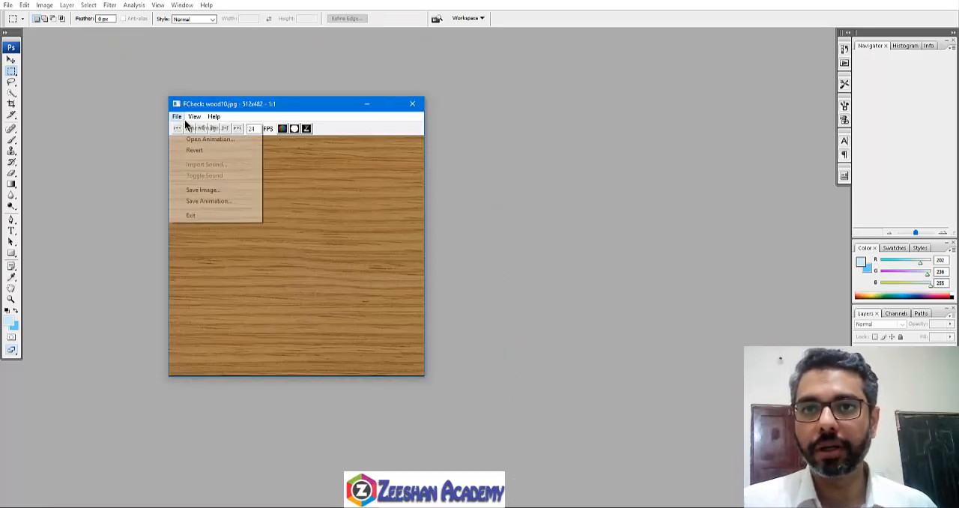
{"action": "mouse_move", "coordinate": [178, 117]}
{"action": "left_click", "coordinate": [207, 188]}
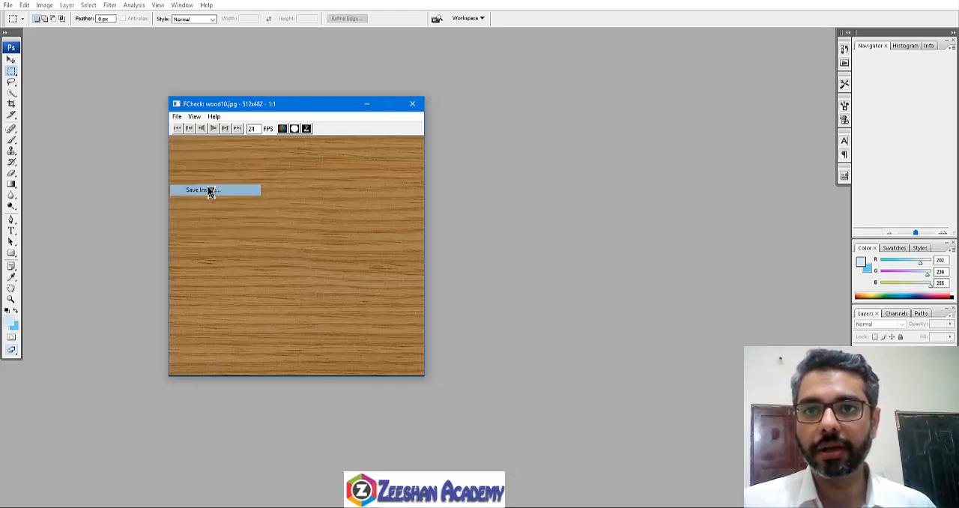
{"action": "left_click", "coordinate": [300, 304]}
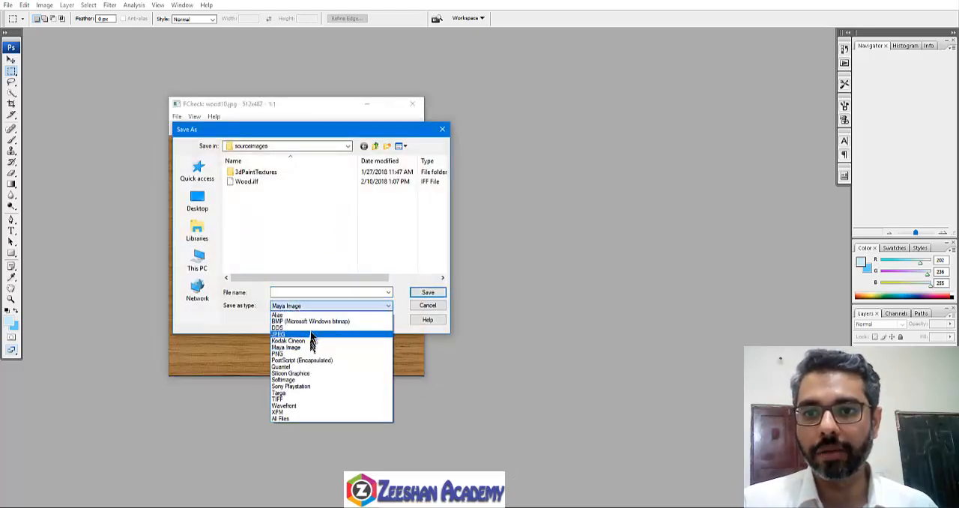
{"action": "left_click", "coordinate": [309, 335]}
{"action": "left_click", "coordinate": [286, 292]}
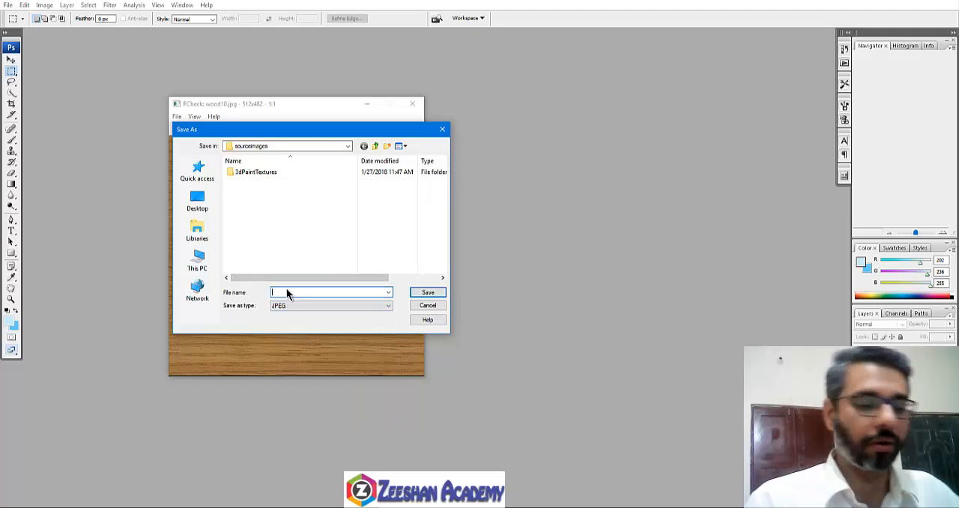
{"action": "type", "text": "Wood"}
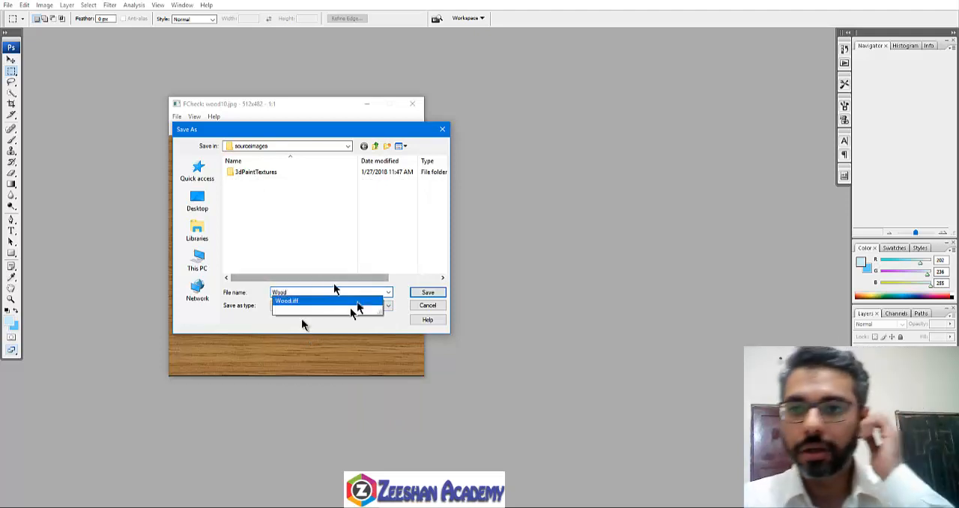
{"action": "left_click", "coordinate": [427, 292]}
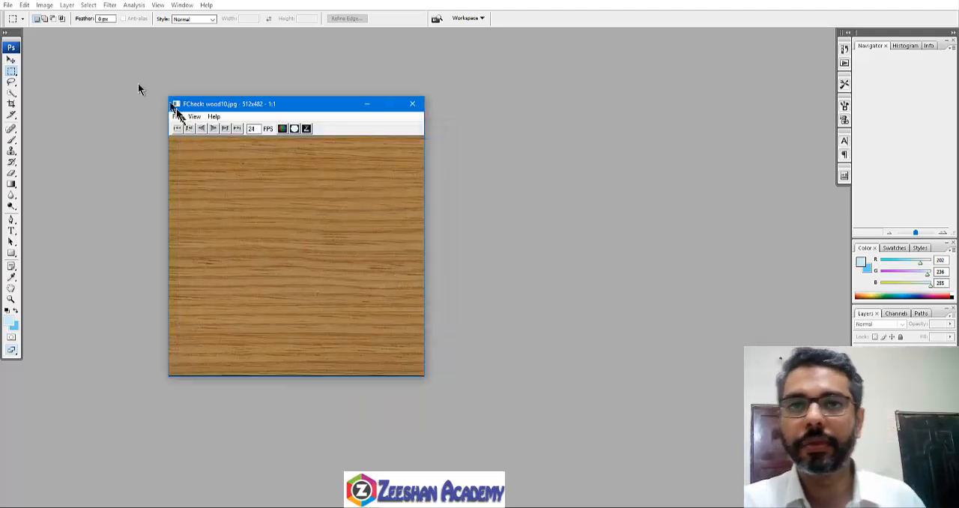
Step: Open Wood.jpg from the sourceimages folder, enlarge its window to check the image and close it
{"action": "left_click", "coordinate": [8, 4]}
{"action": "left_click", "coordinate": [66, 25]}
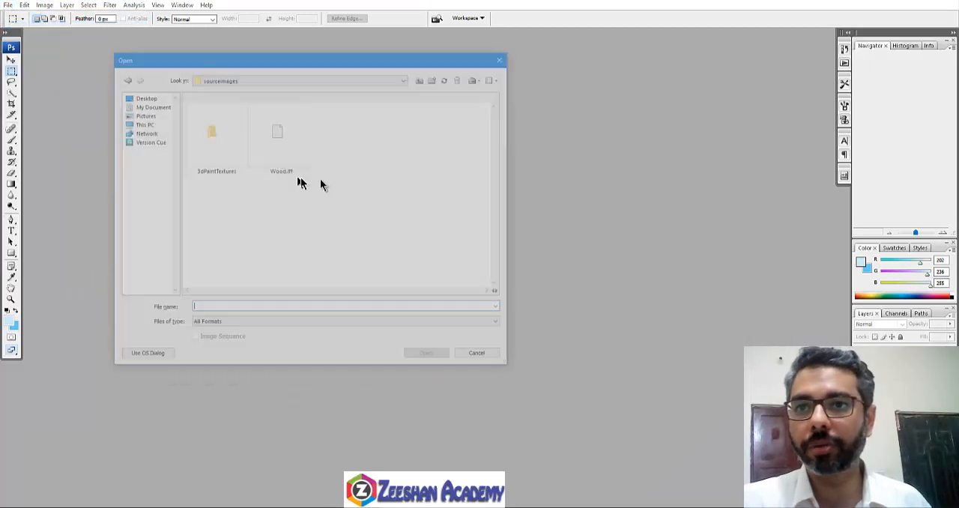
{"action": "double_click", "coordinate": [348, 147]}
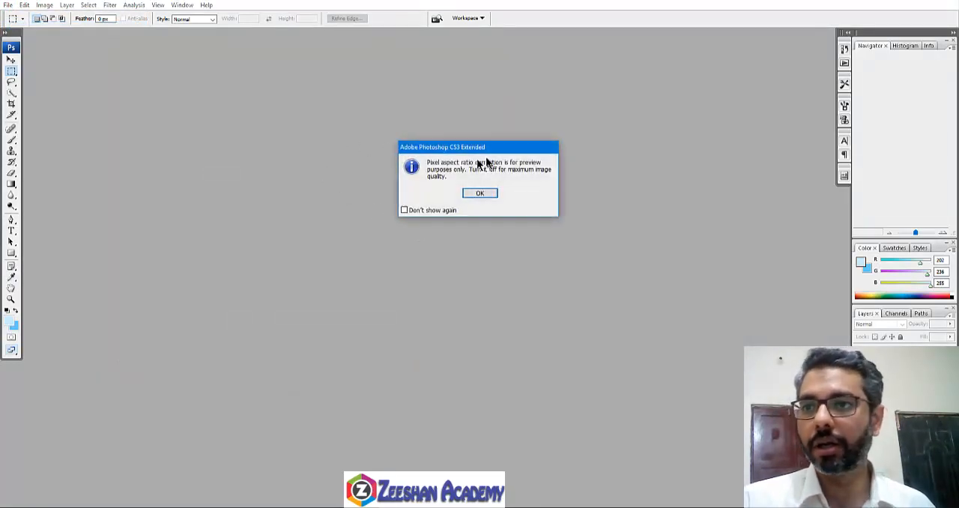
{"action": "left_click", "coordinate": [479, 194]}
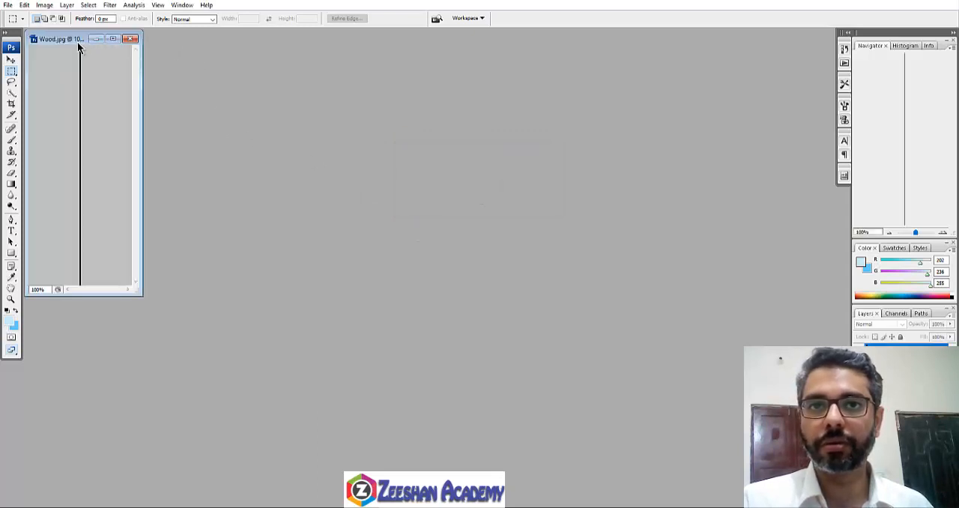
{"action": "left_click_drag", "start_coordinate": [79, 47], "coordinate": [189, 69]}
{"action": "left_click_drag", "start_coordinate": [253, 270], "coordinate": [525, 307]}
{"action": "left_click", "coordinate": [511, 68]}
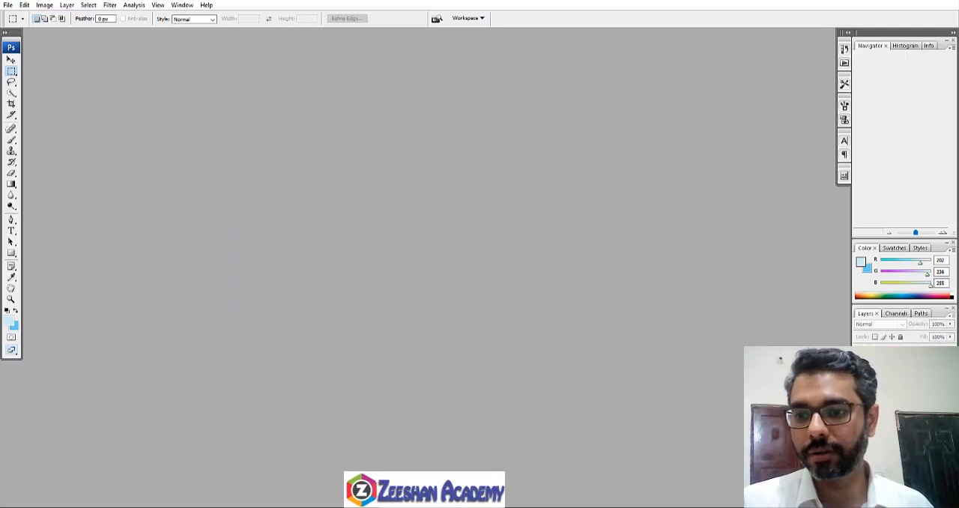
{"action": "key", "text": "alt+Tab"}
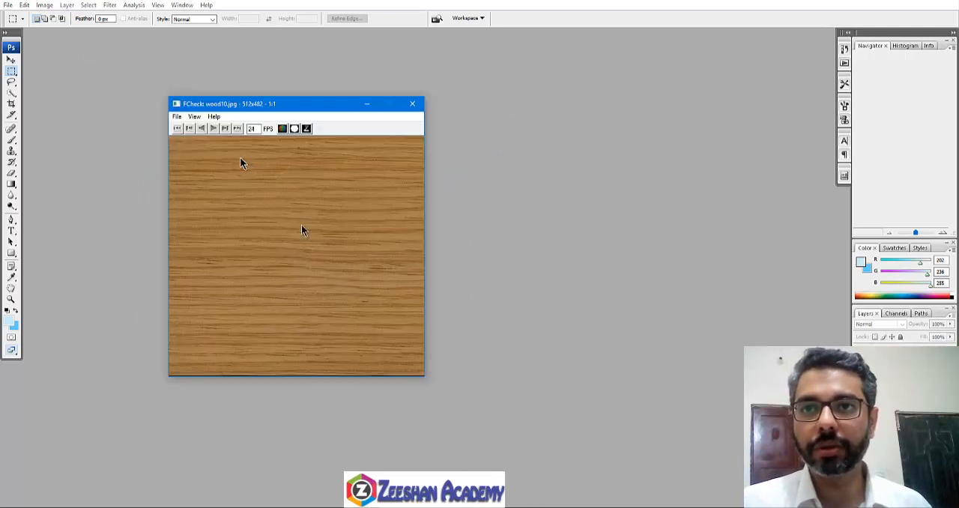
{"action": "left_click", "coordinate": [110, 507]}
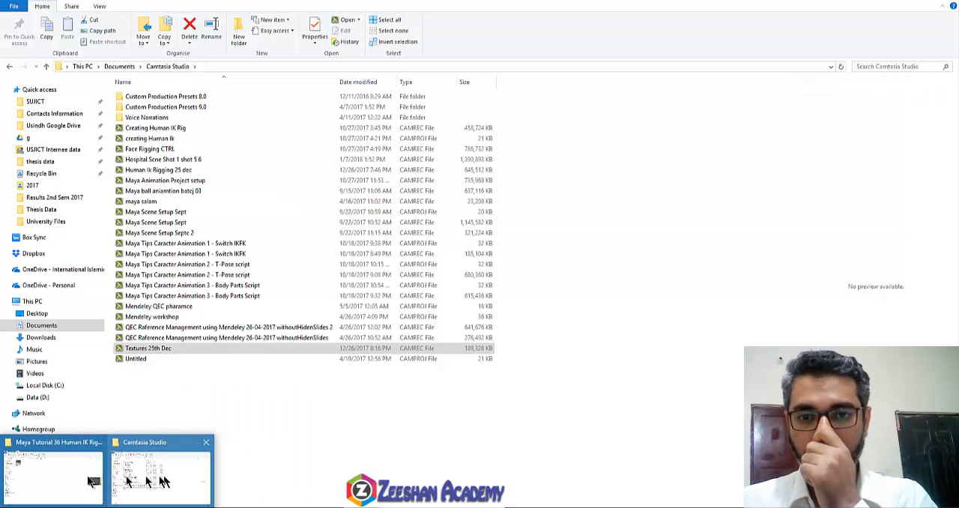
{"action": "left_click", "coordinate": [78, 478]}
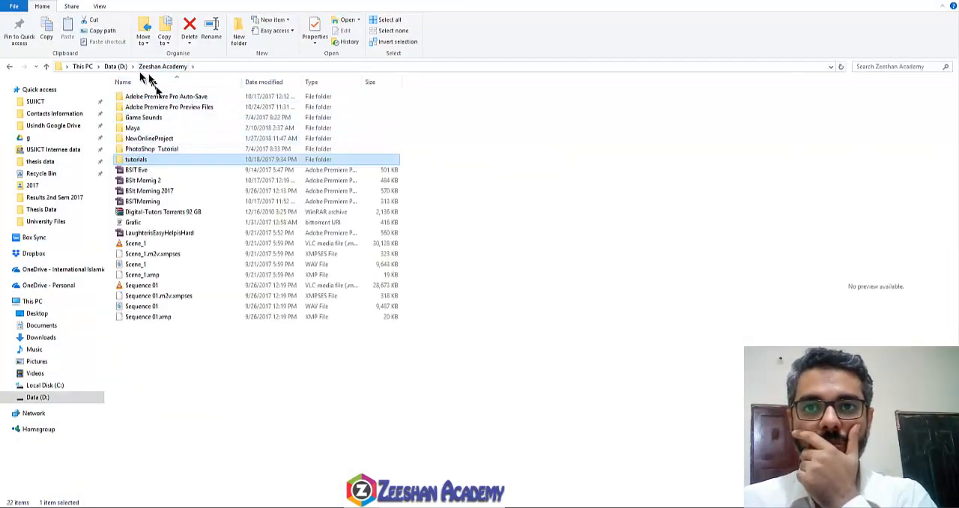
{"action": "left_click", "coordinate": [117, 67]}
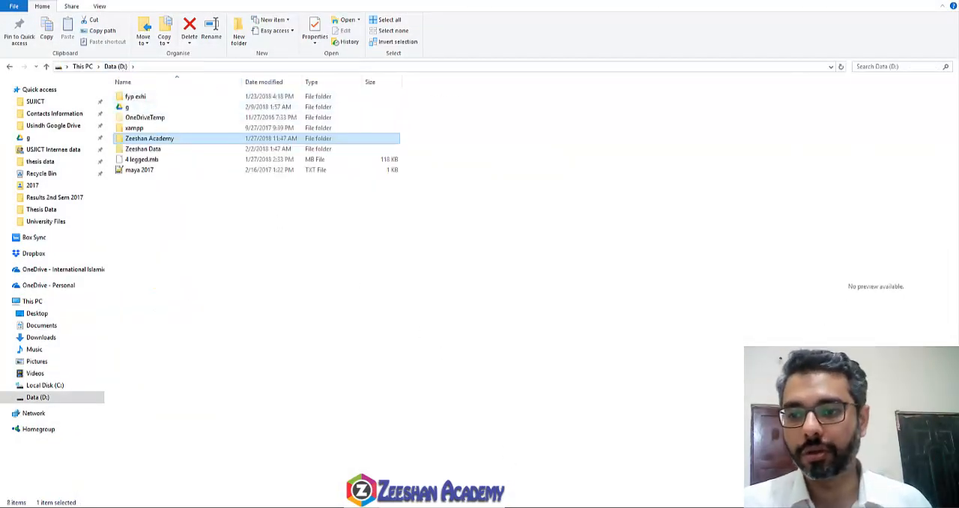
Step: Switch to FCheck and save the wood texture as a TIFF named Wood in the sourceimages folder
{"action": "left_click", "coordinate": [195, 116]}
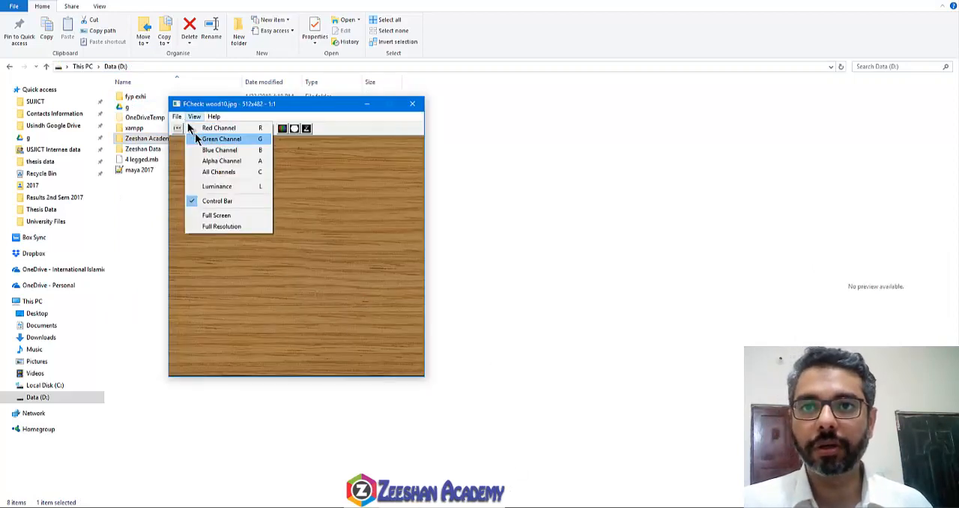
{"action": "mouse_move", "coordinate": [178, 118]}
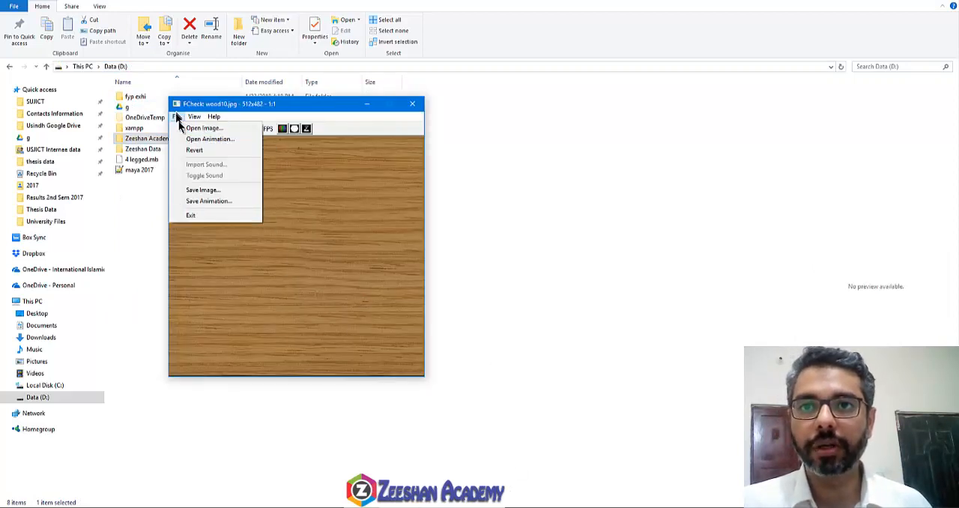
{"action": "left_click", "coordinate": [230, 191]}
{"action": "left_click", "coordinate": [318, 304]}
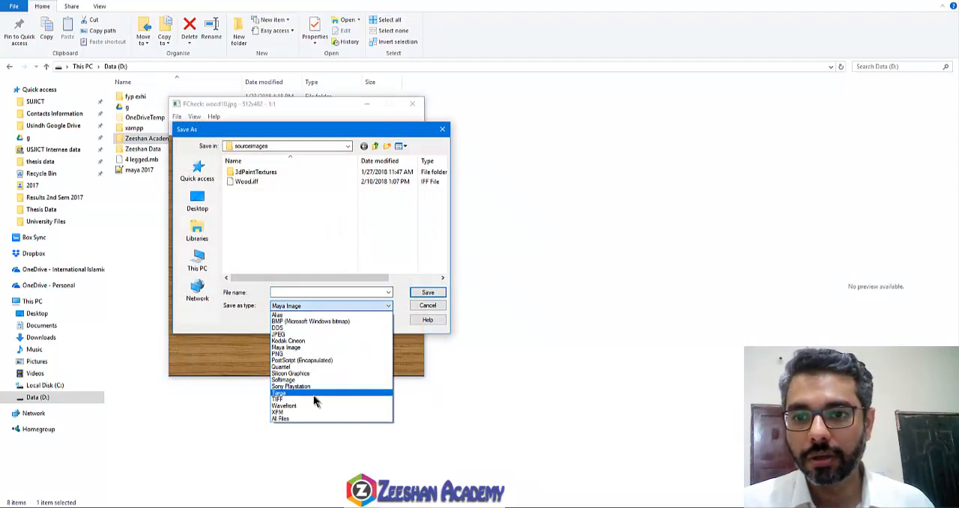
{"action": "left_click", "coordinate": [309, 398]}
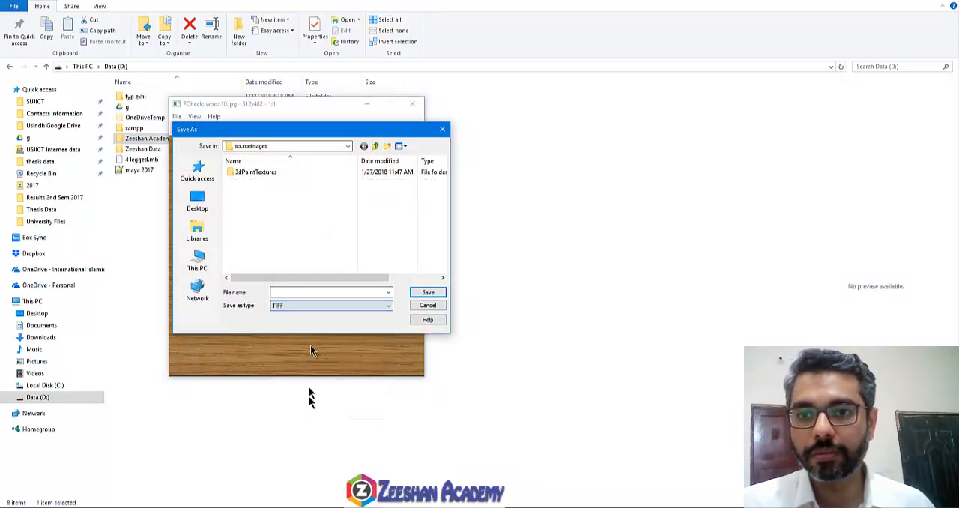
{"action": "left_click", "coordinate": [311, 293]}
{"action": "type", "text": "Wood"}
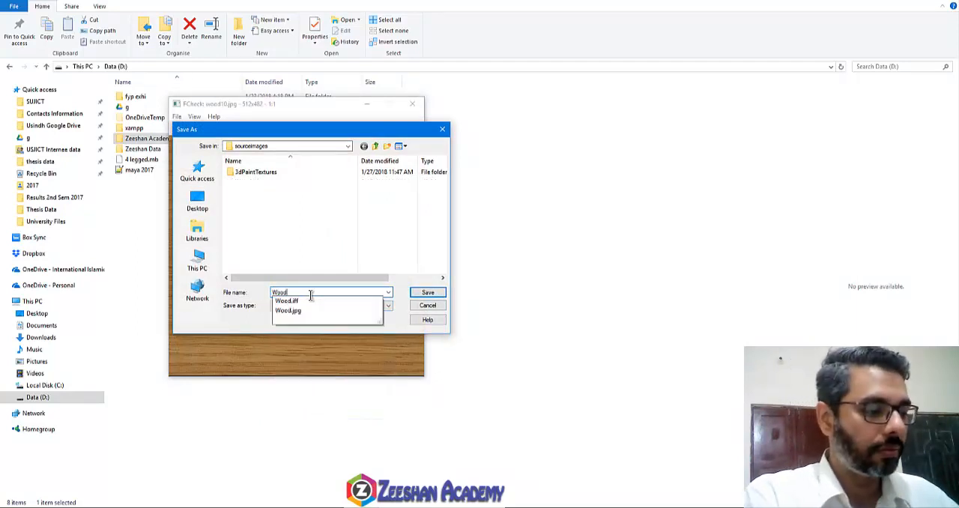
{"action": "key", "text": "Tab"}
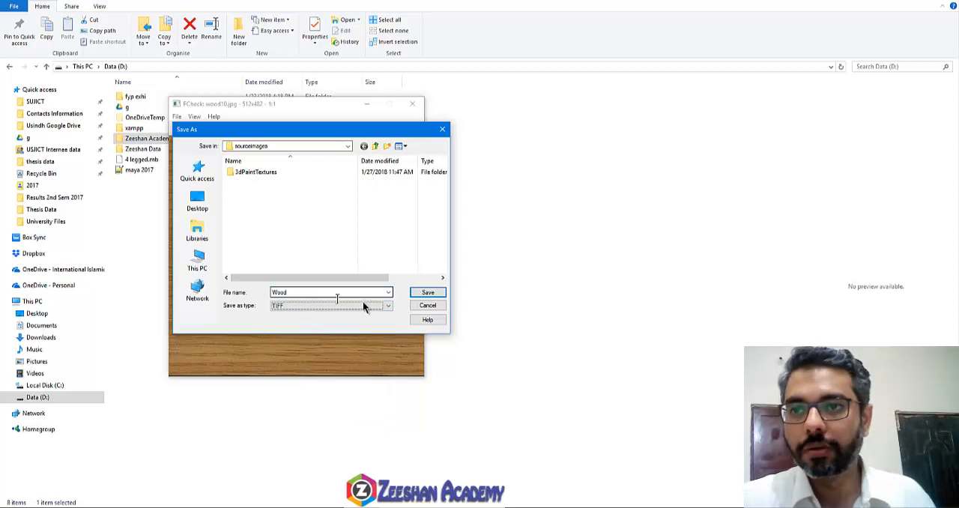
{"action": "left_click", "coordinate": [433, 292]}
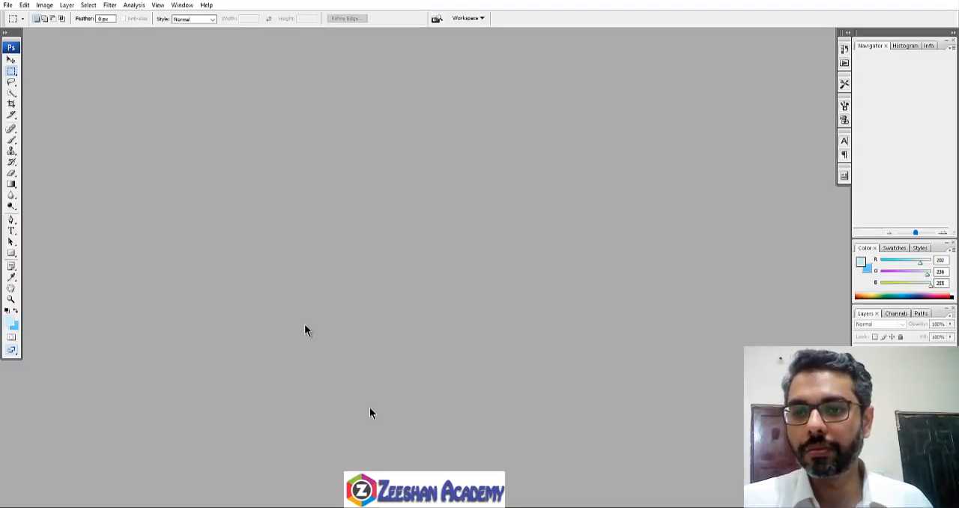
Step: Switch to Photoshop, open Wood.tif in an enlarged window and duplicate its wood layer twice
{"action": "left_click", "coordinate": [8, 5]}
{"action": "left_click", "coordinate": [18, 24]}
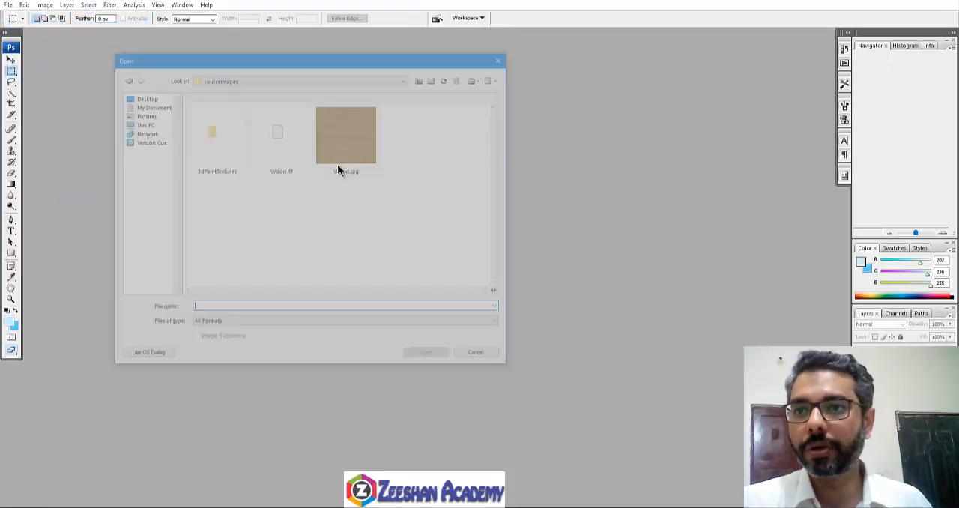
{"action": "left_click", "coordinate": [413, 135]}
{"action": "double_click", "coordinate": [416, 135]}
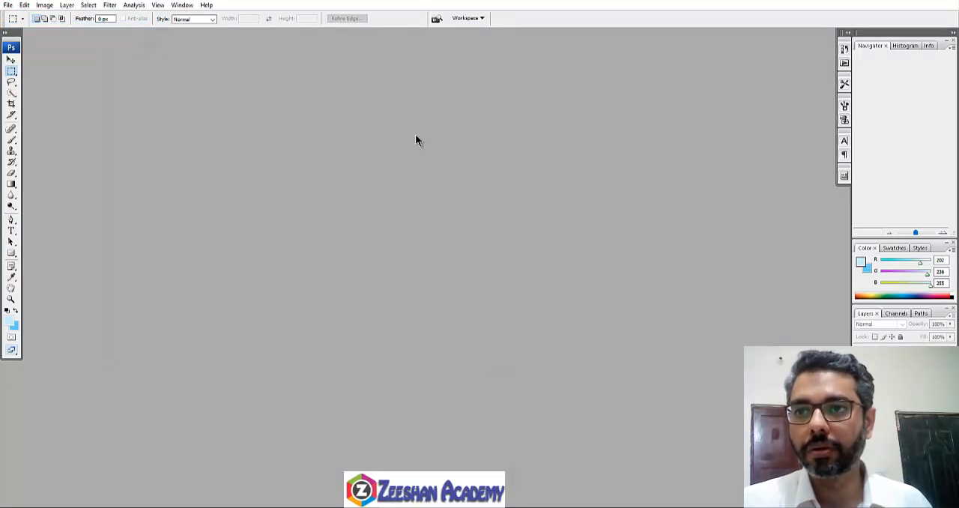
{"action": "left_click_drag", "start_coordinate": [155, 39], "coordinate": [326, 123]}
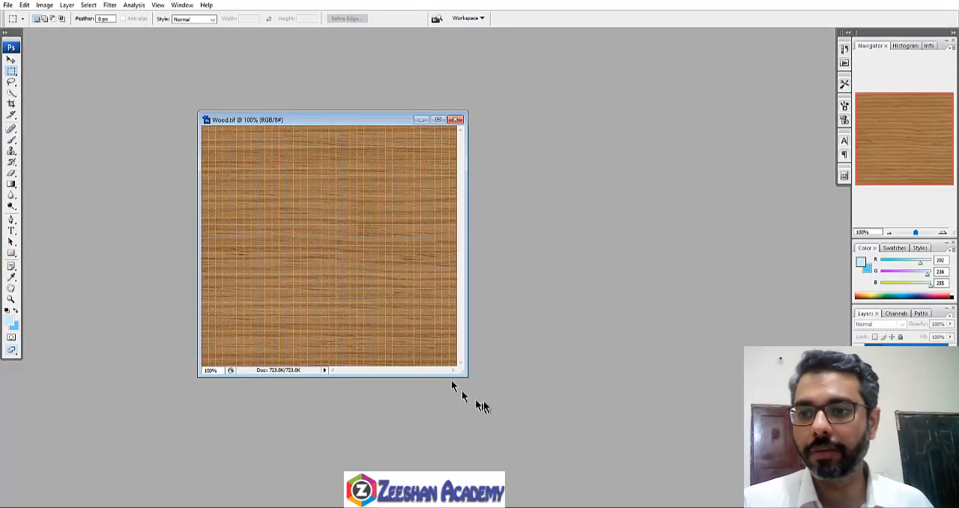
{"action": "left_click_drag", "start_coordinate": [462, 372], "coordinate": [553, 424]}
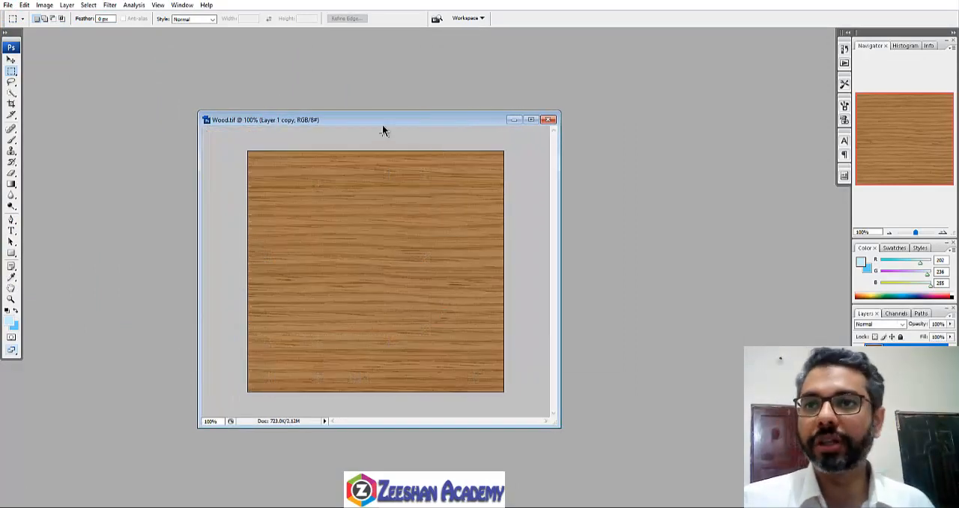
{"action": "left_click_drag", "start_coordinate": [383, 131], "coordinate": [321, 129]}
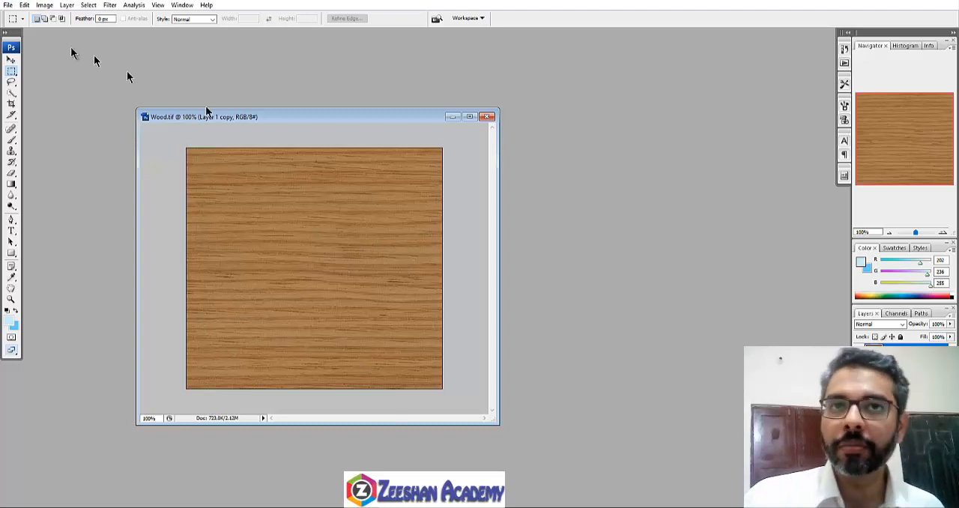
Step: Apply a Hue/Saturation adjustment to the top wood layer with Saturation -100 and Lightness +26
{"action": "left_click", "coordinate": [44, 5]}
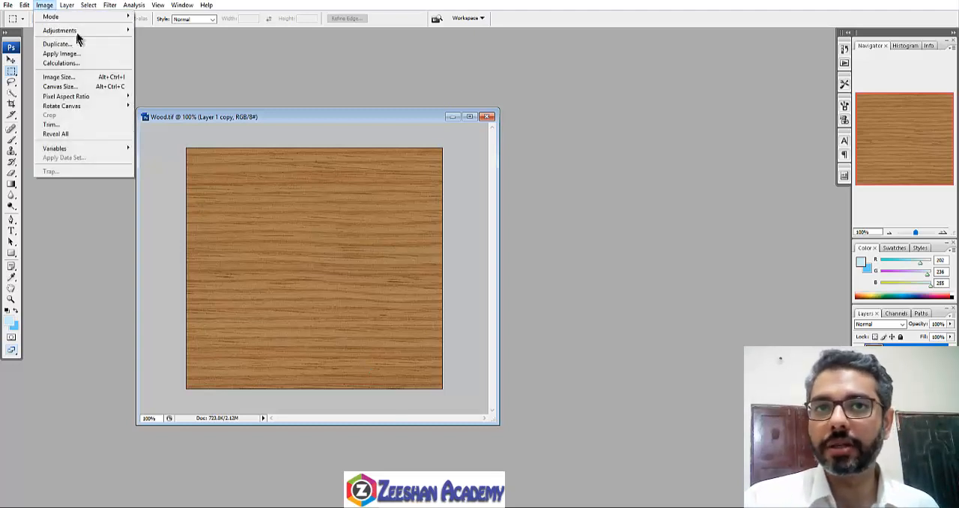
{"action": "mouse_move", "coordinate": [79, 31]}
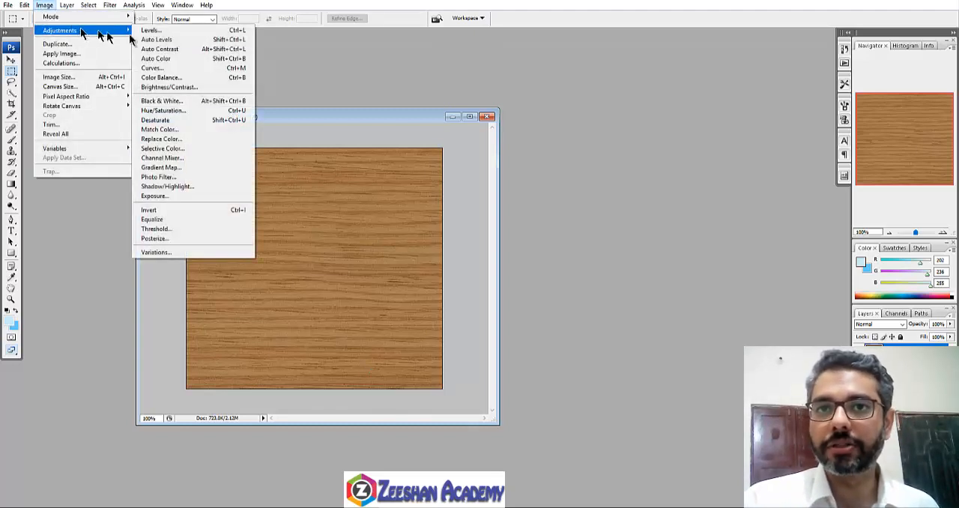
{"action": "left_click", "coordinate": [172, 112]}
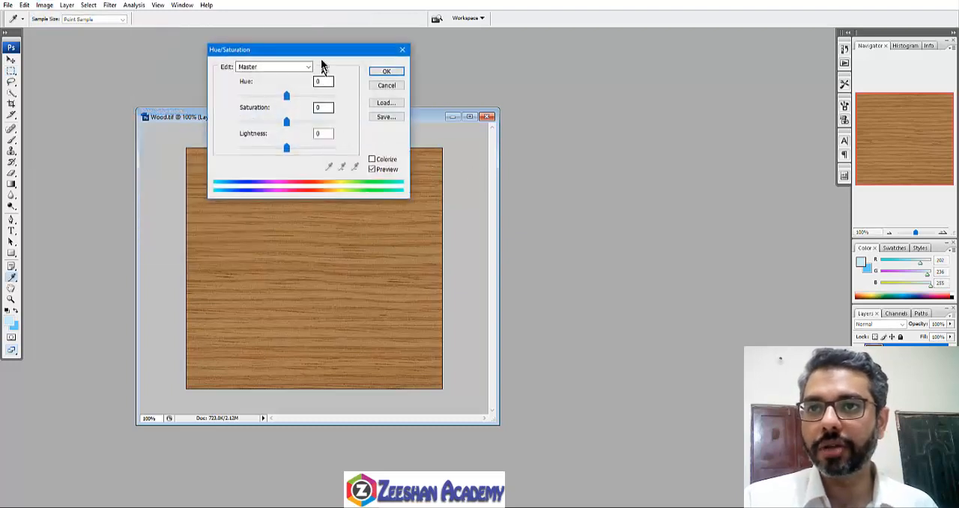
{"action": "left_click_drag", "start_coordinate": [323, 58], "coordinate": [665, 140]}
{"action": "left_click_drag", "start_coordinate": [633, 199], "coordinate": [581, 207]}
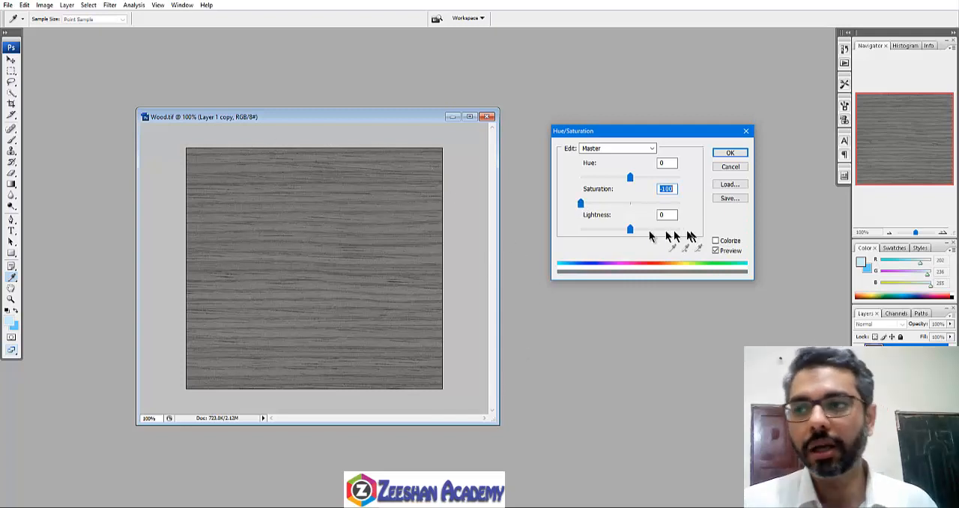
{"action": "left_click_drag", "start_coordinate": [633, 231], "coordinate": [642, 228]}
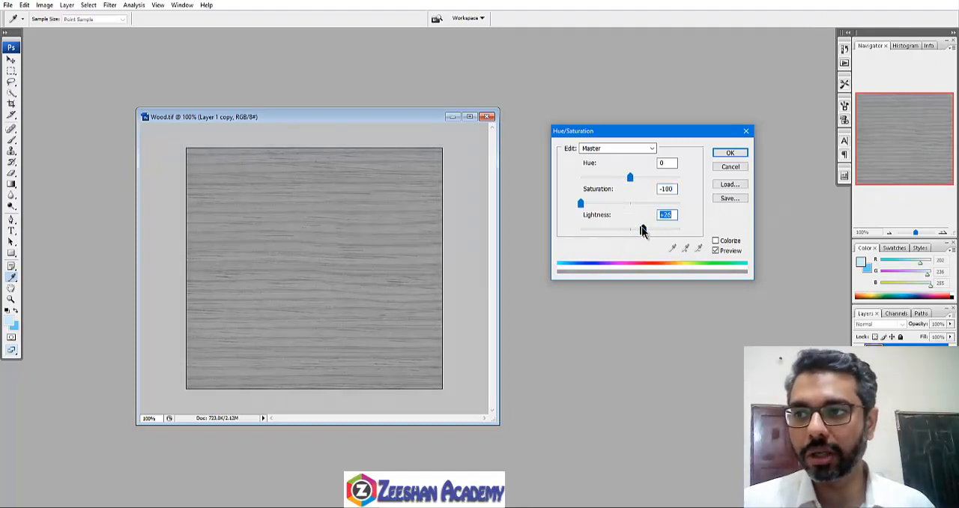
{"action": "left_click", "coordinate": [730, 152]}
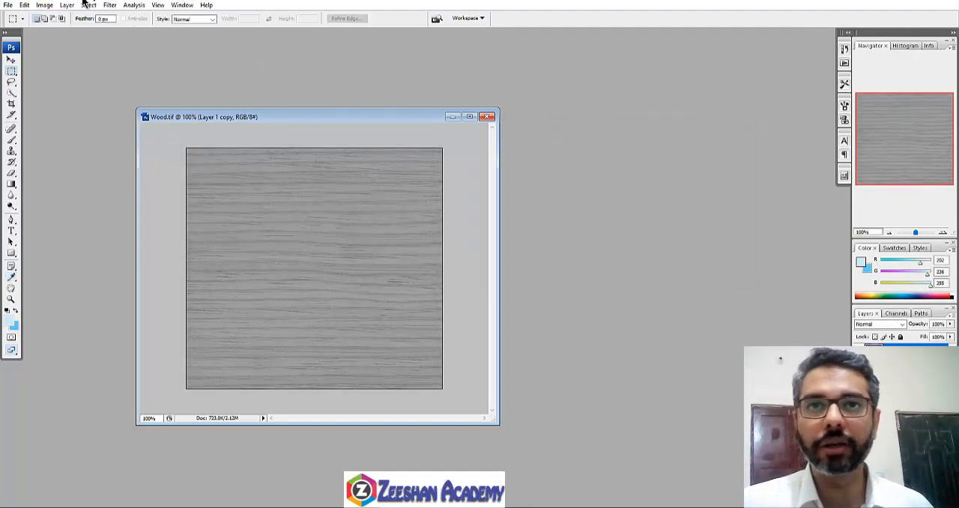
Step: Apply a Brightness/Contrast adjustment to the grey wood layer with Brightness +79 and Contrast +13
{"action": "left_click", "coordinate": [45, 4]}
{"action": "mouse_move", "coordinate": [60, 30]}
{"action": "left_click", "coordinate": [176, 90]}
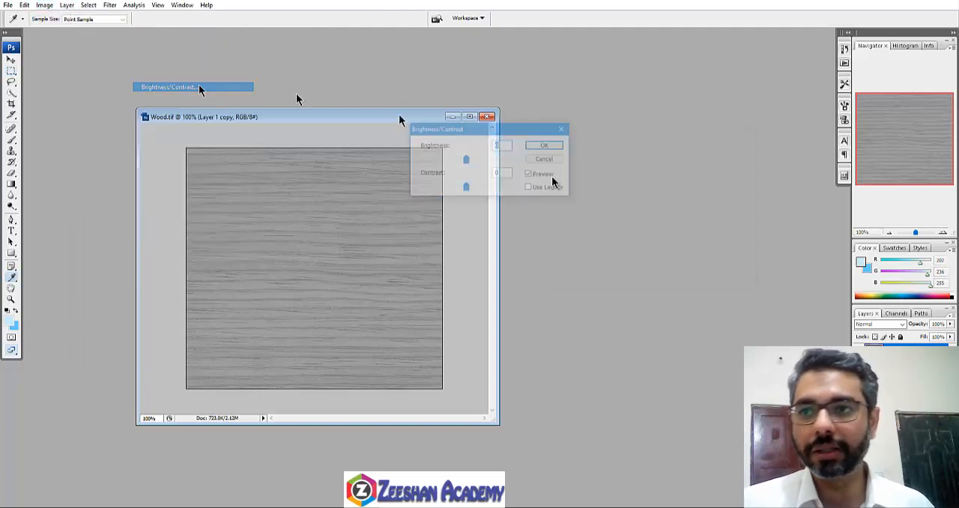
{"action": "left_click_drag", "start_coordinate": [462, 167], "coordinate": [487, 191]}
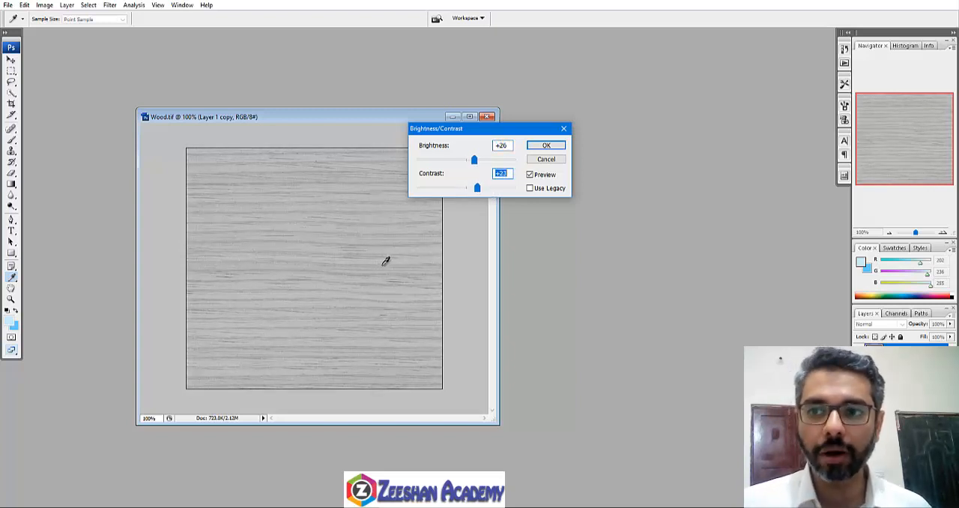
{"action": "left_click", "coordinate": [473, 160]}
{"action": "left_click_drag", "start_coordinate": [478, 163], "coordinate": [483, 193]}
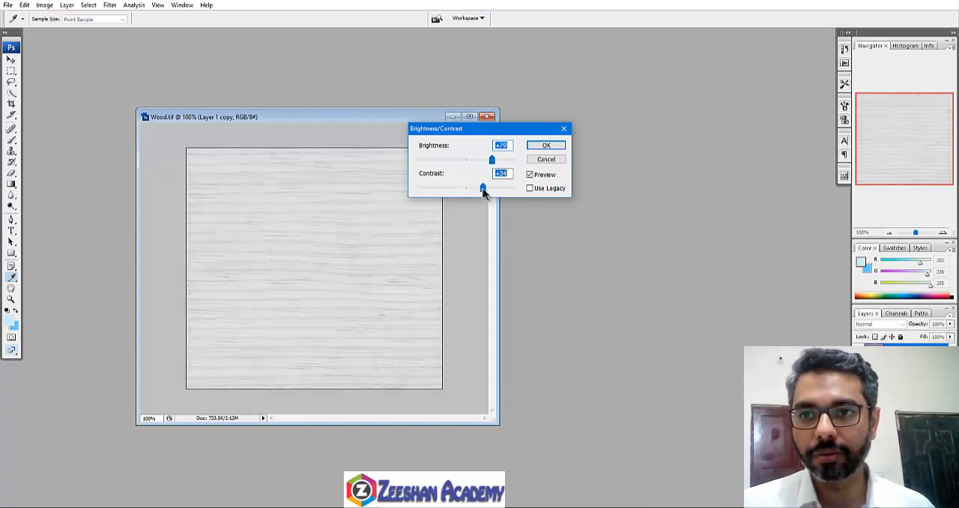
{"action": "left_click", "coordinate": [546, 146]}
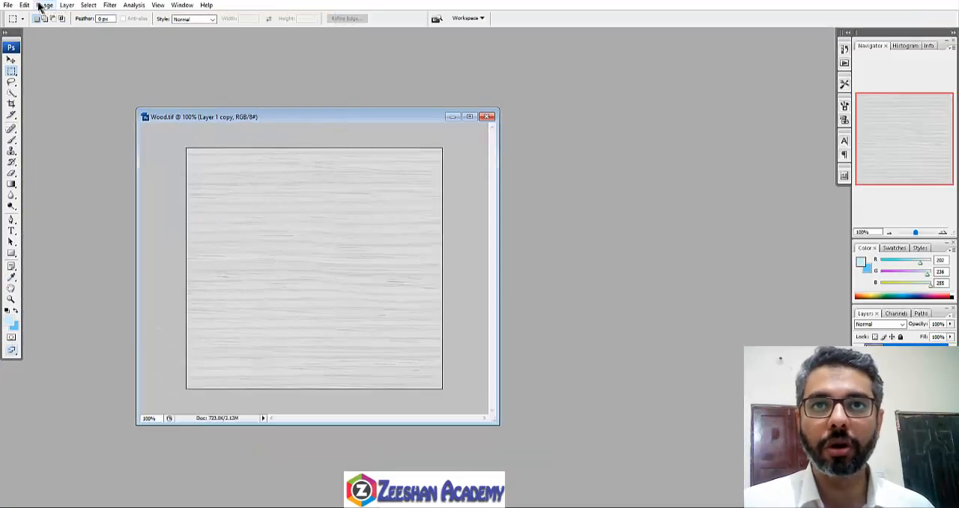
Step: Apply an Exposure adjustment to the wood layer with Exposure +0.60, Offset -0.1196 and Gamma Correction 0.82, and reposition the image window
{"action": "left_click", "coordinate": [44, 4]}
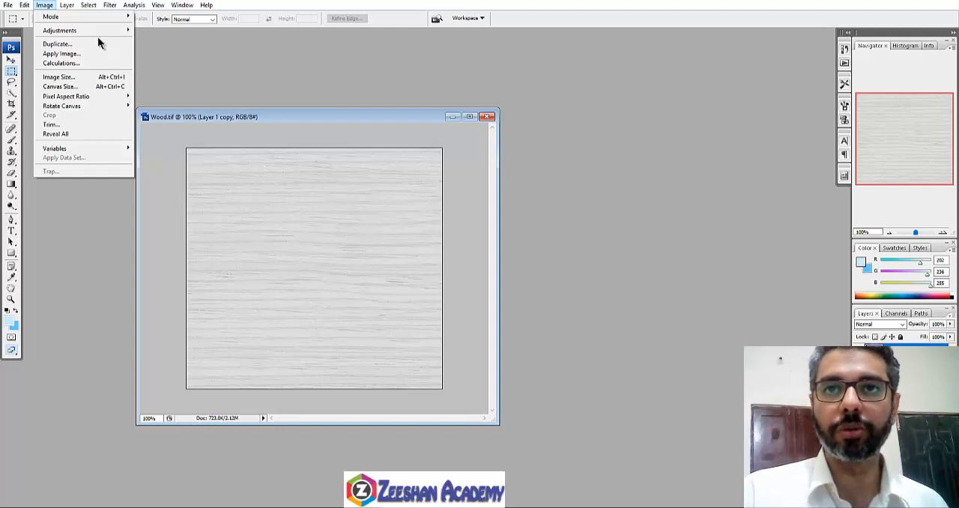
{"action": "mouse_move", "coordinate": [99, 31]}
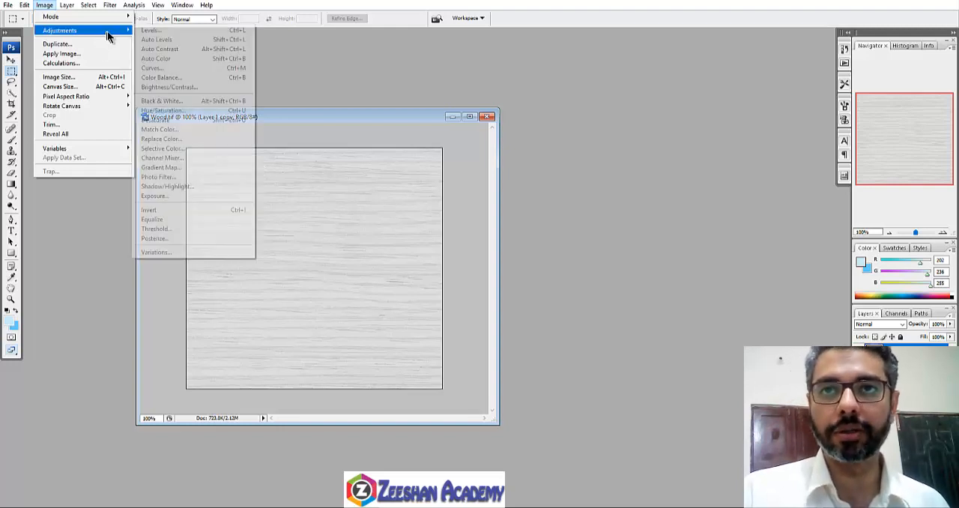
{"action": "left_click", "coordinate": [188, 195]}
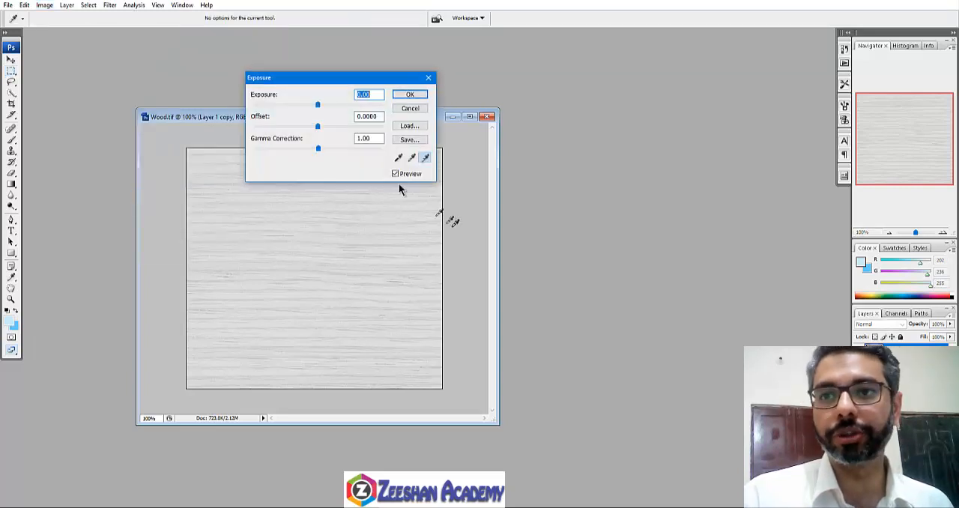
{"action": "mouse_move", "coordinate": [317, 106]}
{"action": "left_mouse_down"}
{"action": "mouse_move", "coordinate": [298, 128]}
{"action": "mouse_move", "coordinate": [323, 105]}
{"action": "mouse_move", "coordinate": [332, 111]}
{"action": "mouse_move", "coordinate": [323, 105]}
{"action": "left_mouse_up"}
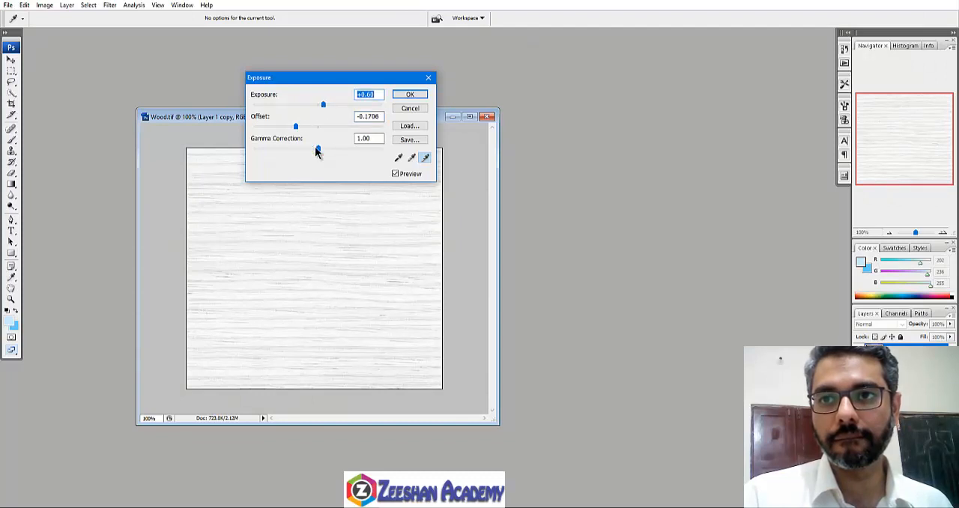
{"action": "left_click_drag", "start_coordinate": [317, 150], "coordinate": [295, 126]}
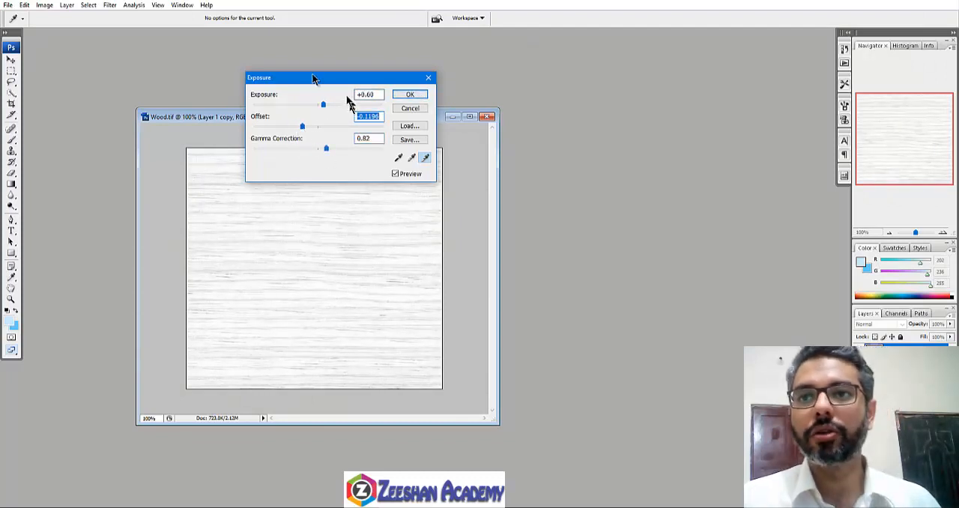
{"action": "left_click_drag", "start_coordinate": [317, 78], "coordinate": [410, 47]}
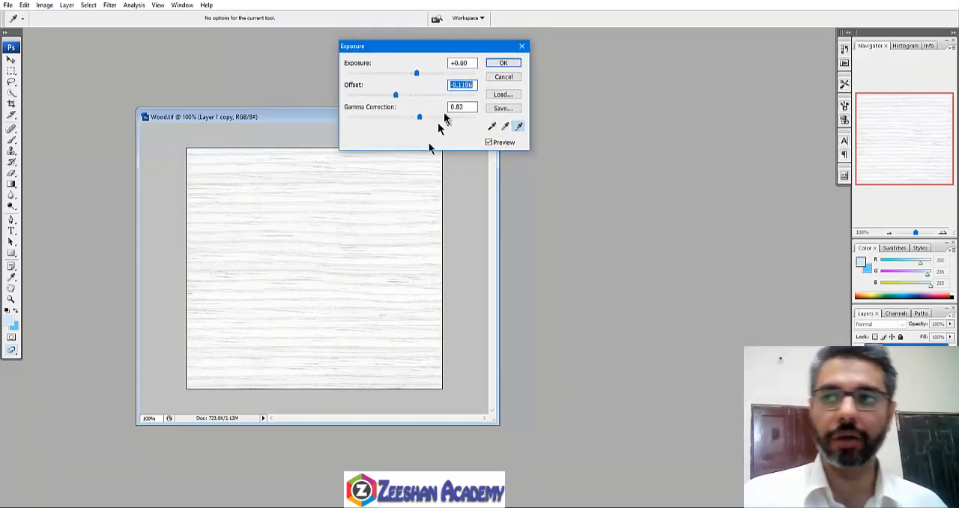
{"action": "left_click", "coordinate": [501, 64]}
{"action": "left_click_drag", "start_coordinate": [397, 122], "coordinate": [425, 108]}
Step: Bring up the image adjustment commands for the whitened wood layer
{"action": "left_click", "coordinate": [45, 6]}
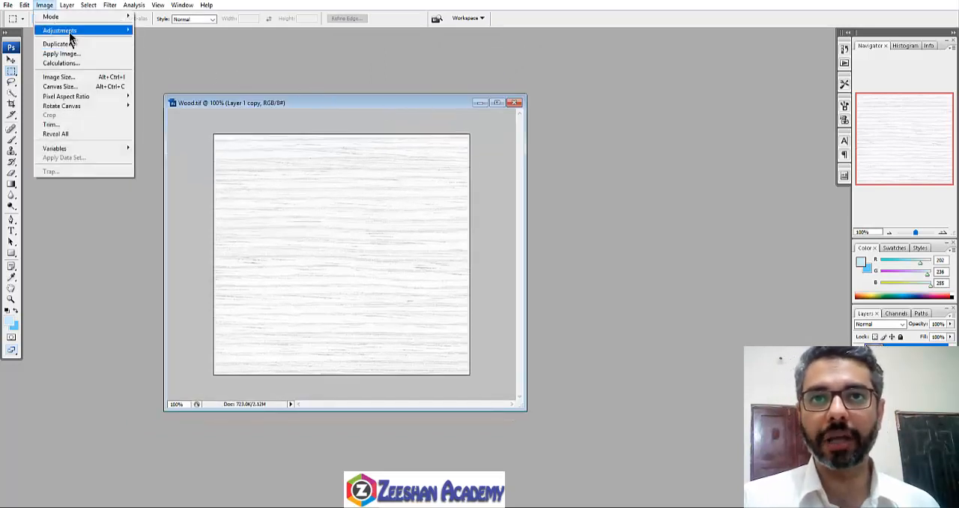
{"action": "mouse_move", "coordinate": [71, 31]}
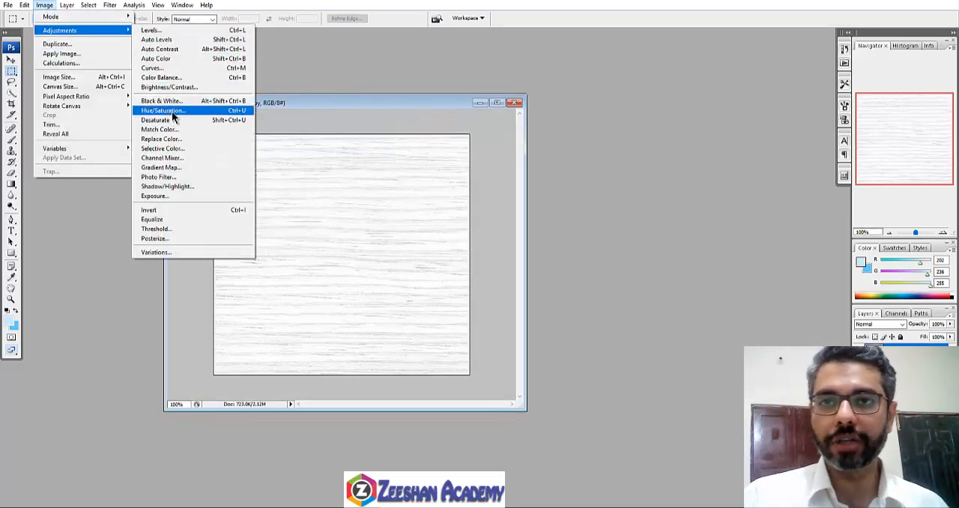
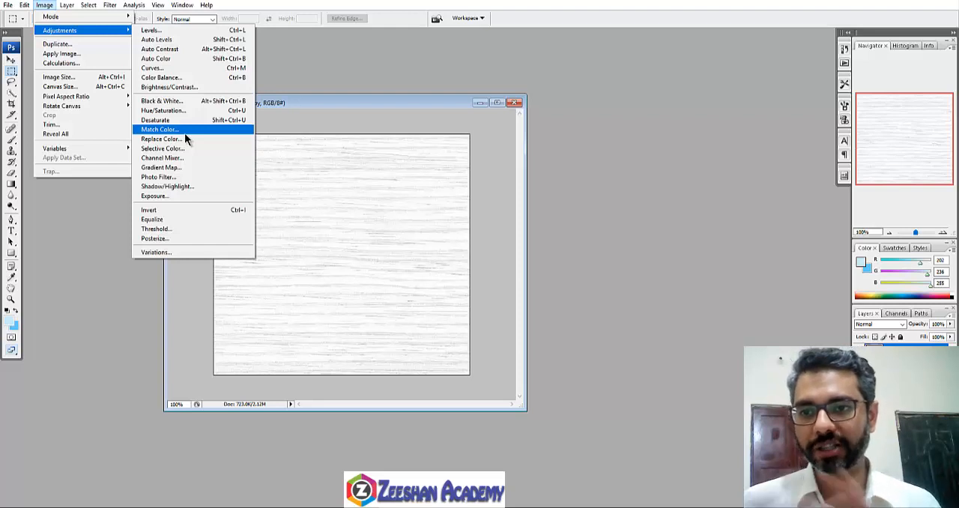
Step: Start saving the whitened wood image under a new name, woodBump, in the project's sourceimages folder
{"action": "left_click", "coordinate": [297, 101]}
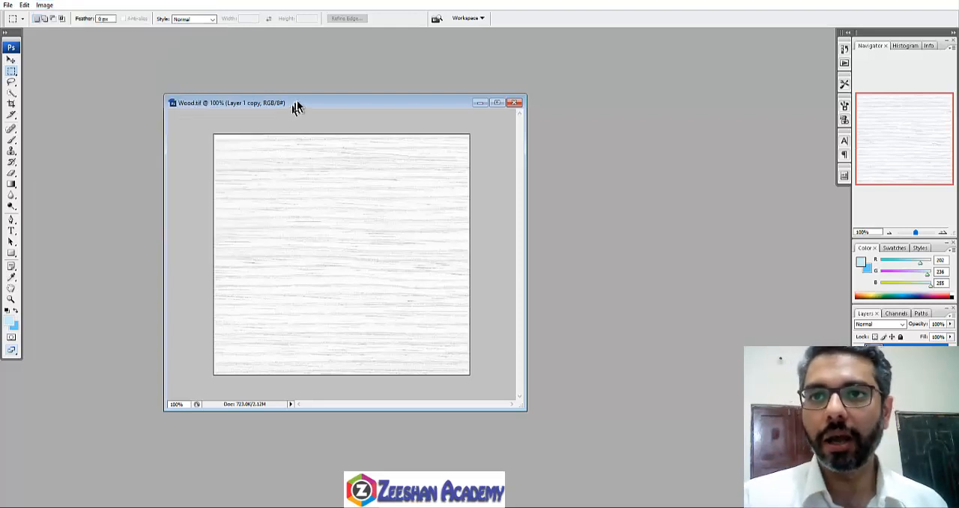
{"action": "left_click_drag", "start_coordinate": [297, 102], "coordinate": [331, 112]}
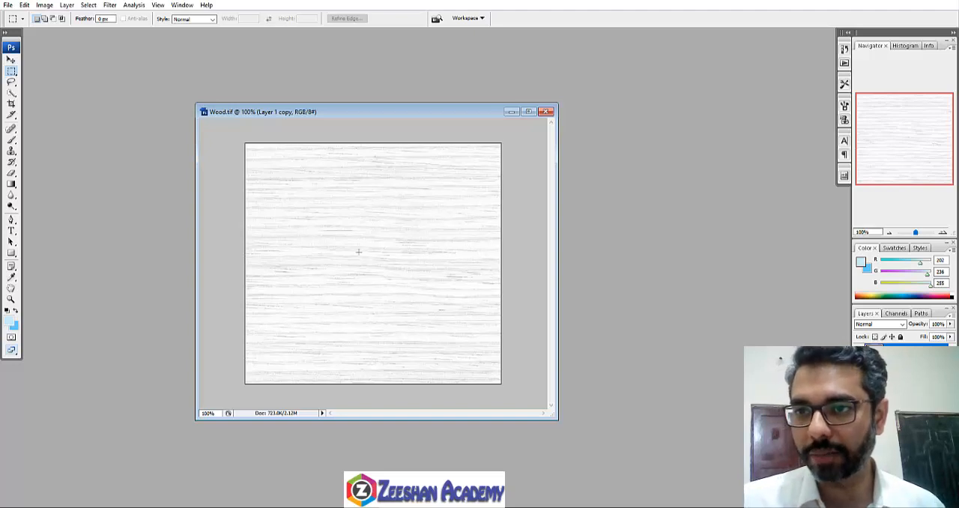
{"action": "left_click", "coordinate": [7, 5]}
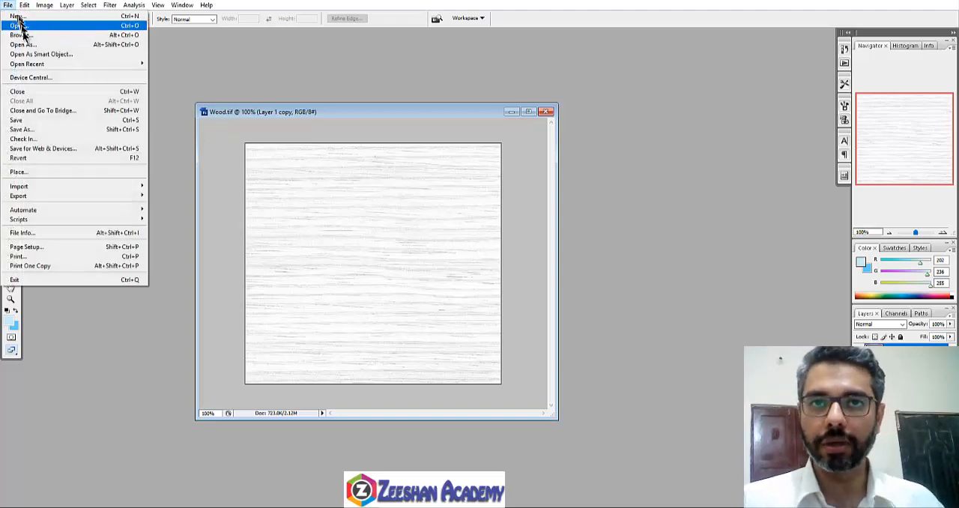
{"action": "left_click", "coordinate": [41, 130]}
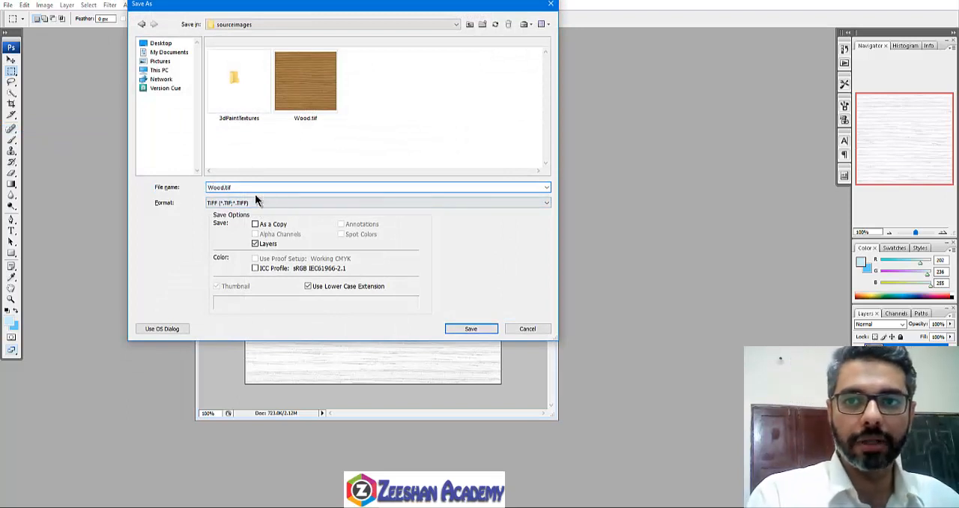
{"action": "type", "text": "w"}
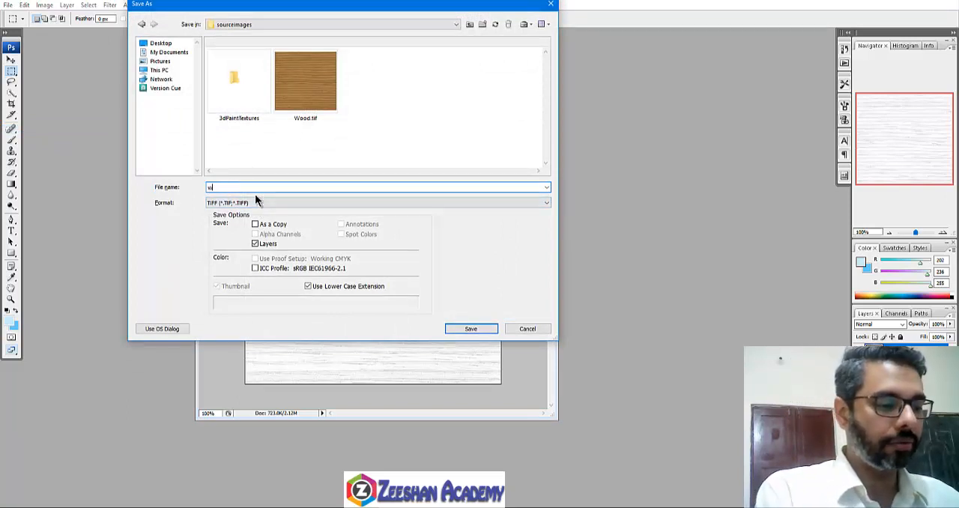
{"action": "type", "text": "oodBupm"}
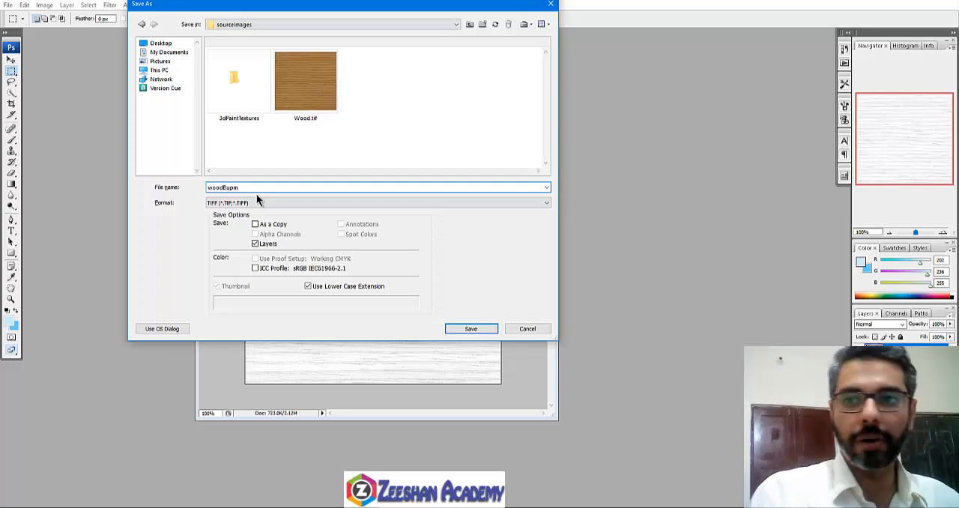
{"action": "key", "text": "BackSpace"}
{"action": "key", "text": "BackSpace"}
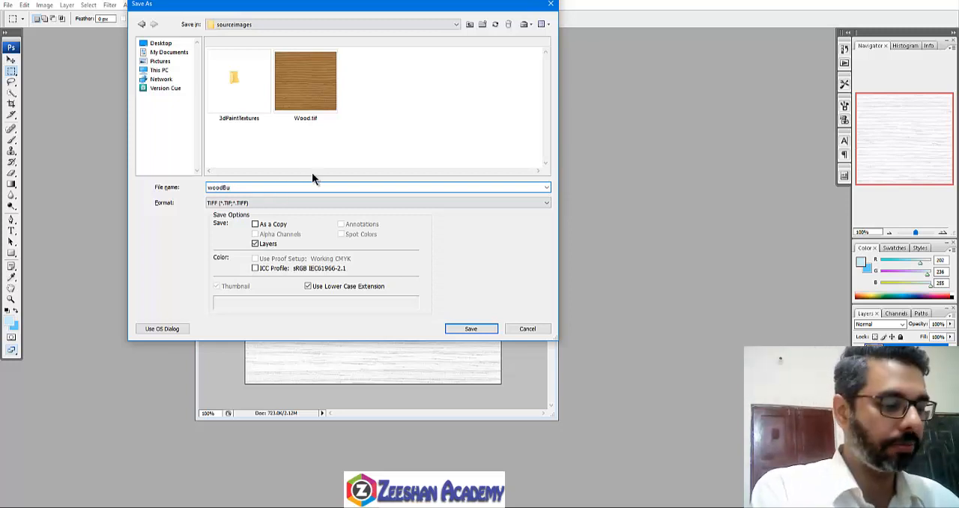
{"action": "type", "text": "mb"}
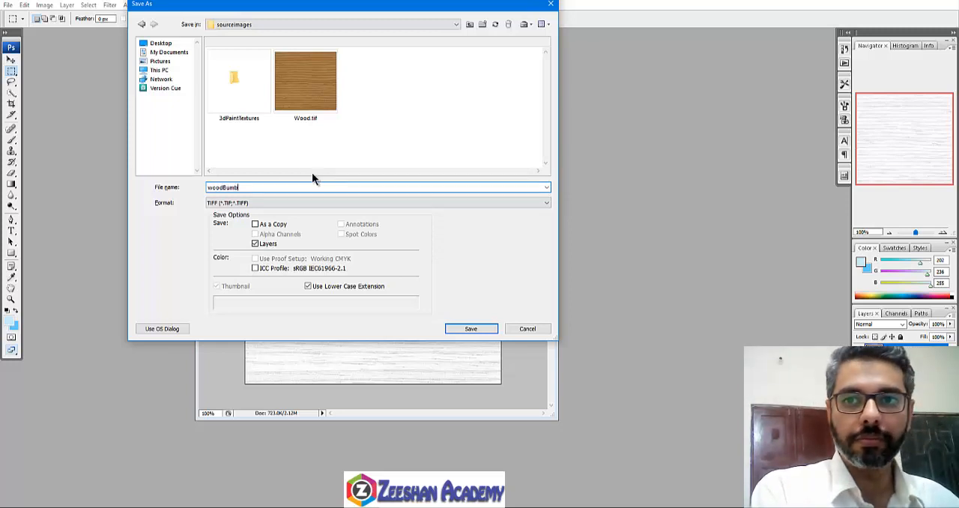
{"action": "key", "text": "BackSpace"}
{"action": "type", "text": "p"}
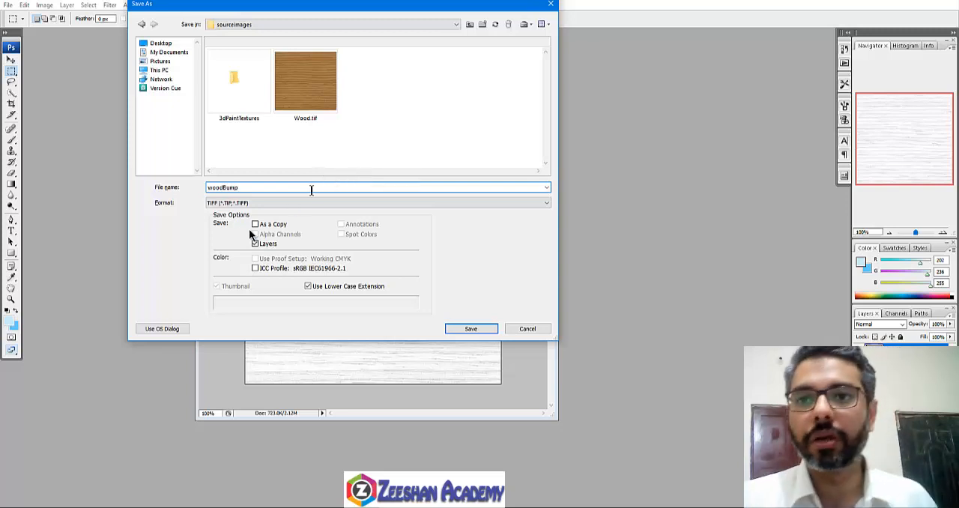
Step: Choose PNG as the file format and save woodBump.png with the offered PNG options
{"action": "left_click", "coordinate": [291, 203]}
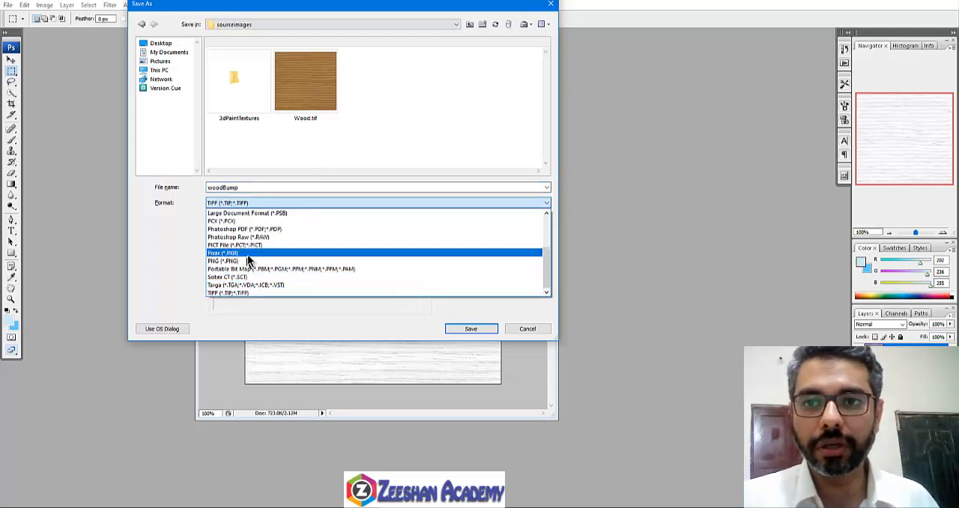
{"action": "left_click", "coordinate": [250, 260]}
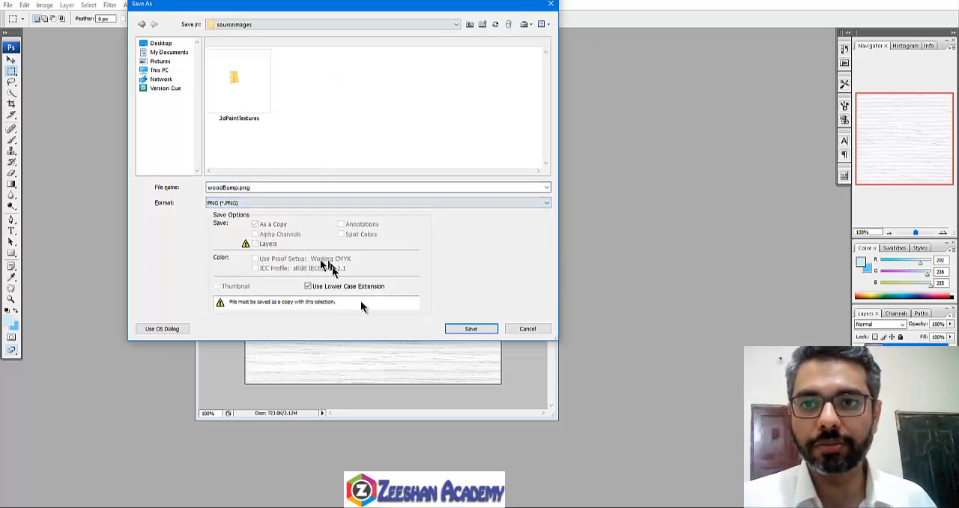
{"action": "left_click", "coordinate": [462, 330]}
{"action": "left_click", "coordinate": [507, 245]}
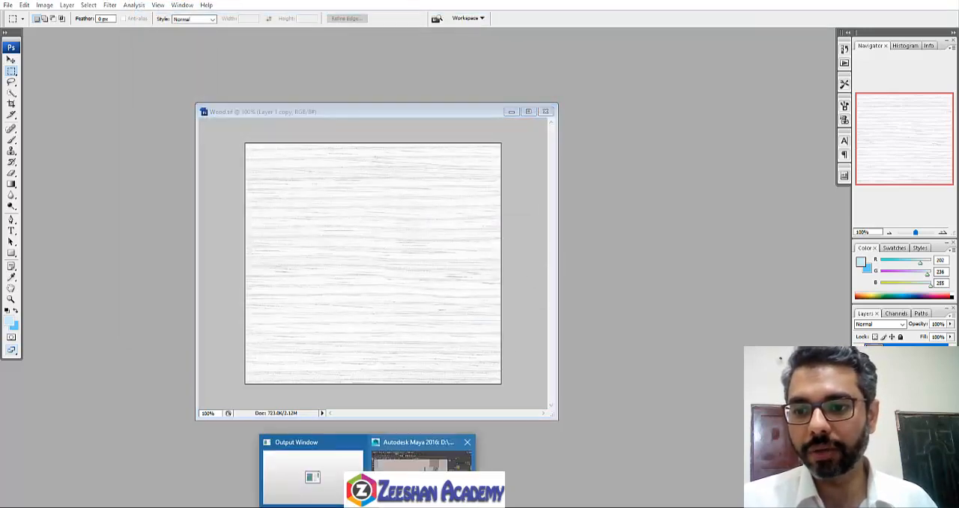
Step: Switch to Maya and connect a new File texture to the Bump Mapping attribute of the SideBoxMT material
{"action": "left_click", "coordinate": [431, 479]}
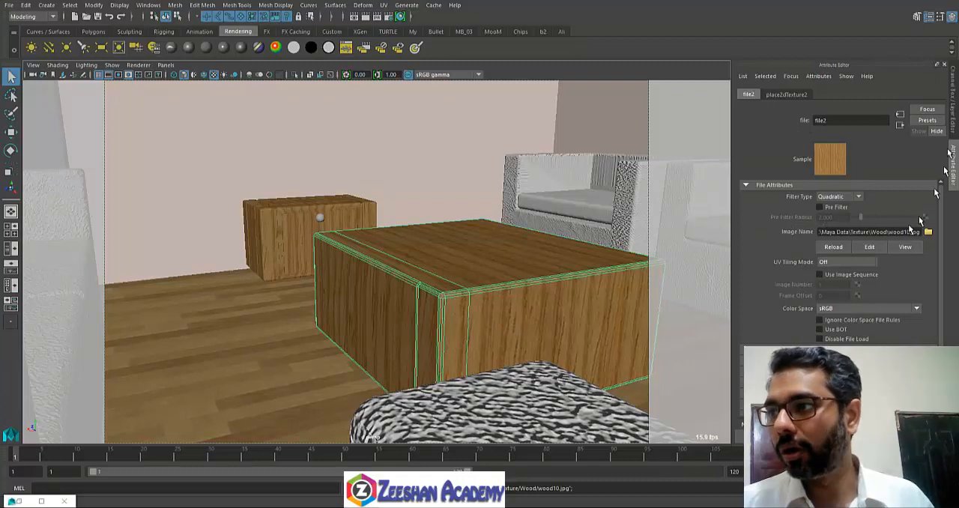
{"action": "left_click", "coordinate": [900, 124]}
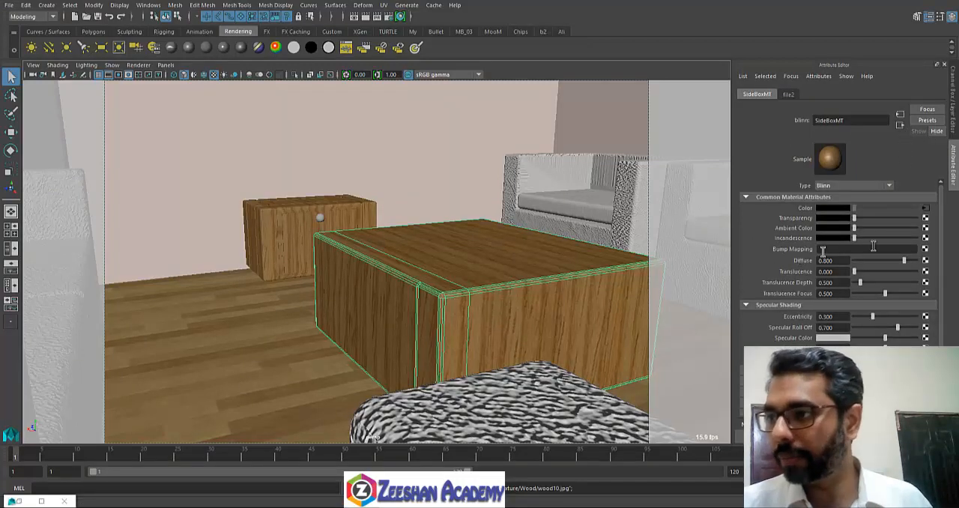
{"action": "left_click", "coordinate": [926, 248]}
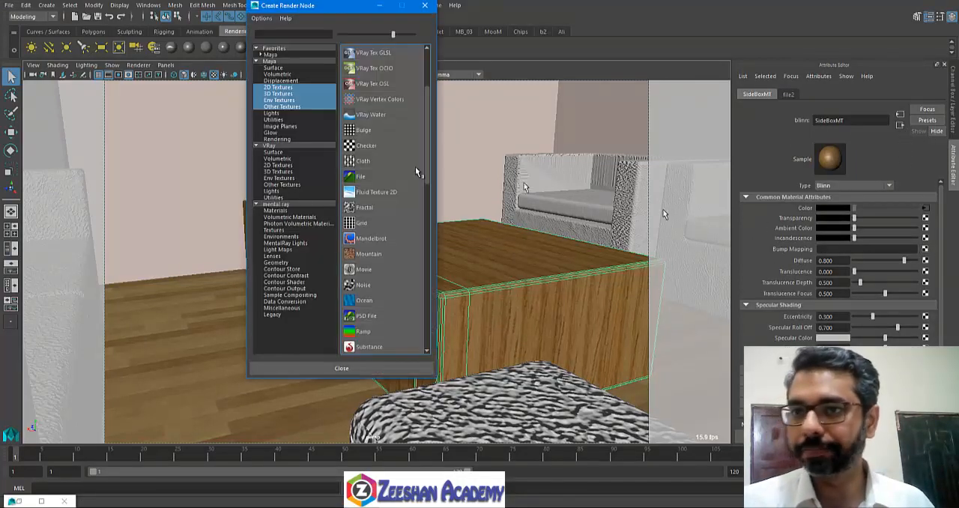
{"action": "left_click", "coordinate": [365, 177]}
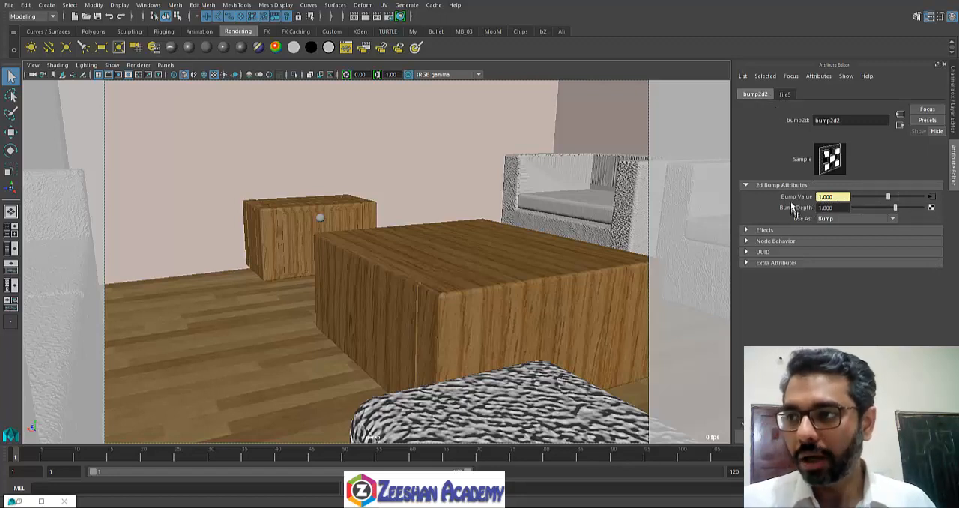
Step: Load woodBump.png from the project's sourceimages folder as the image of the new bump File texture
{"action": "left_click", "coordinate": [931, 198]}
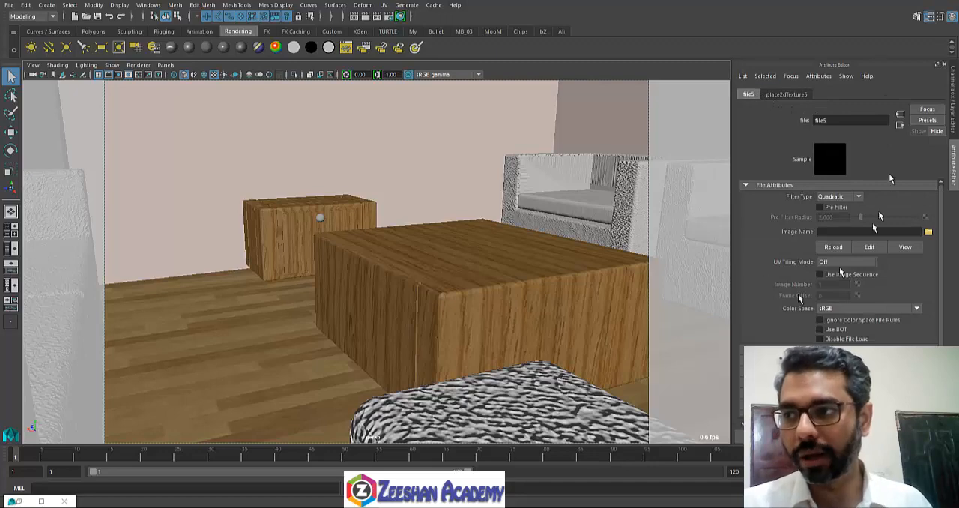
{"action": "left_click", "coordinate": [927, 232]}
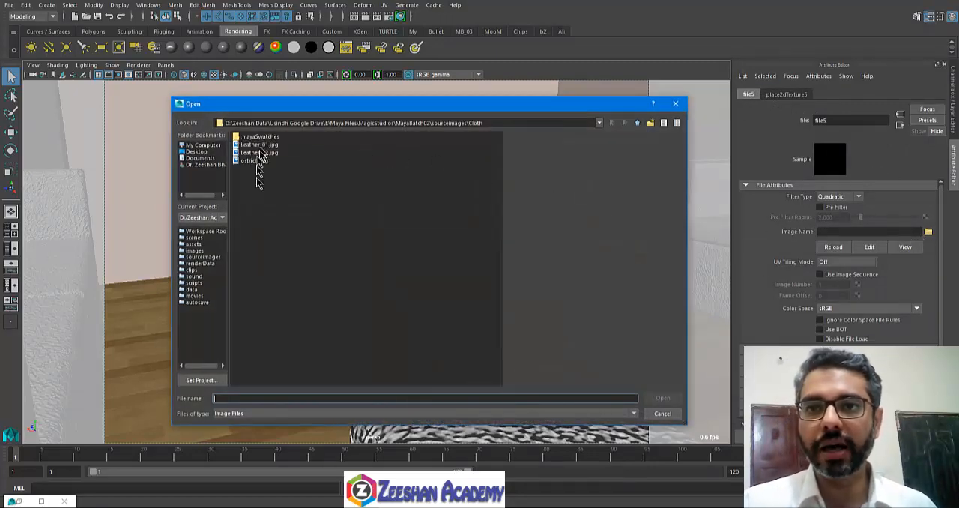
{"action": "left_click", "coordinate": [207, 258]}
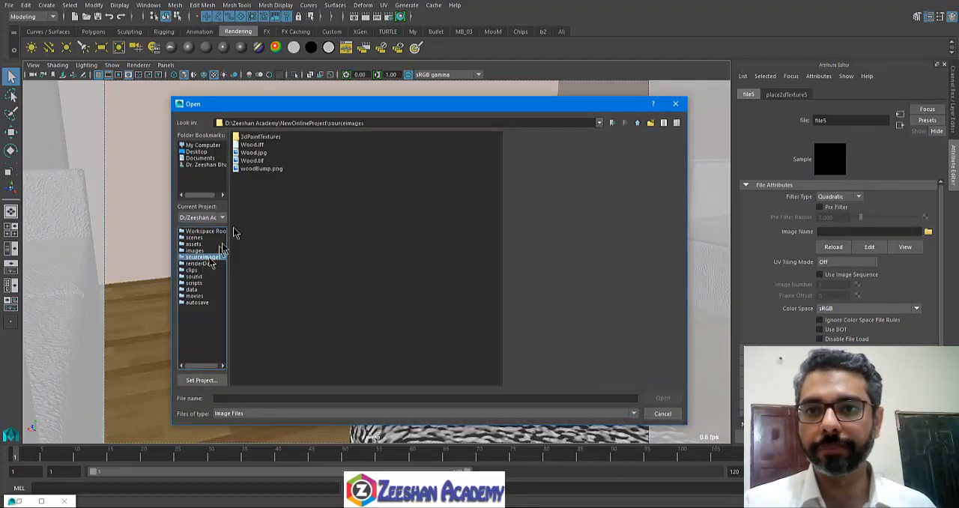
{"action": "left_click", "coordinate": [260, 171]}
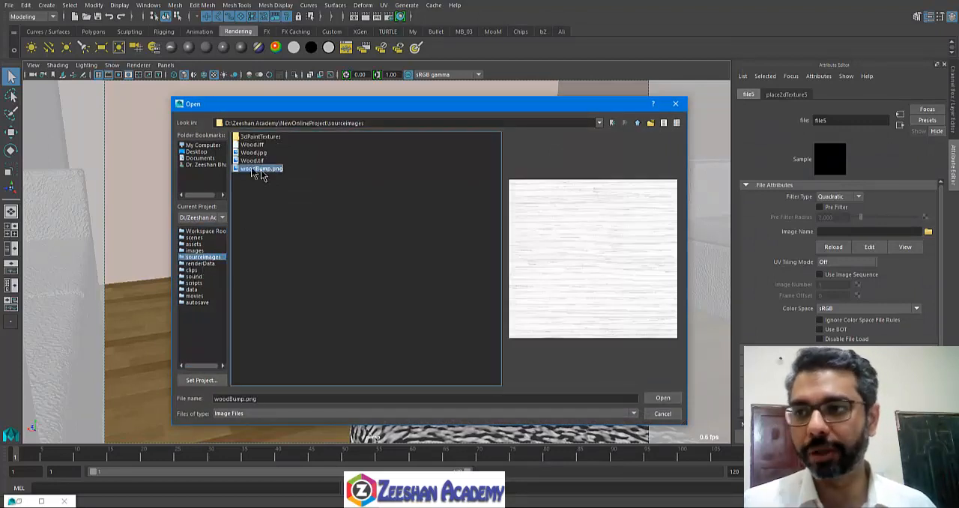
{"action": "left_click", "coordinate": [251, 160]}
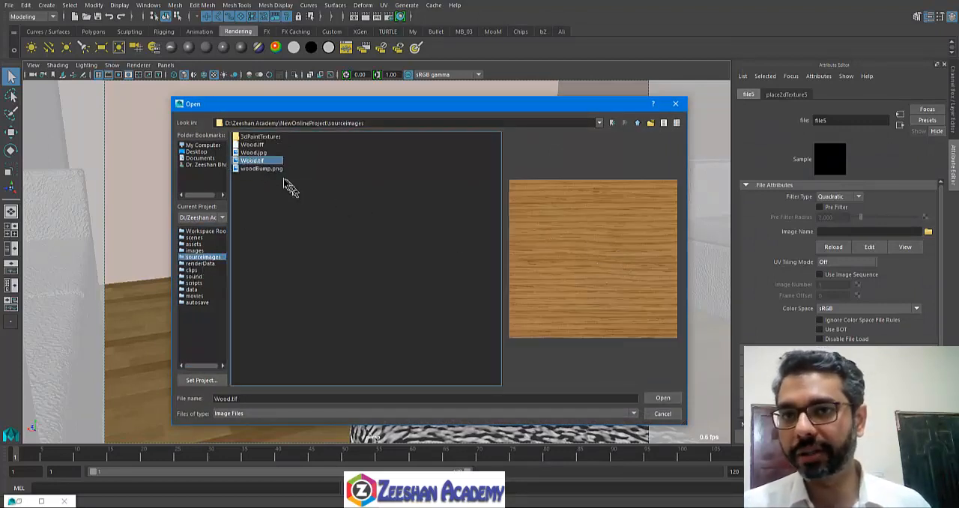
{"action": "left_click", "coordinate": [278, 169]}
{"action": "left_click", "coordinate": [663, 398]}
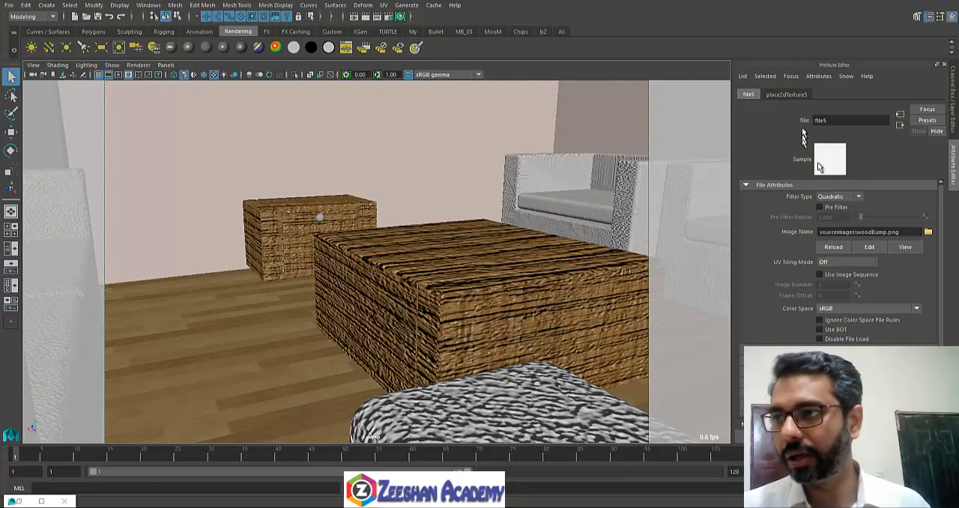
Step: Open Hypershade and graph the SideBoxMT material's shading network
{"action": "left_click", "coordinate": [900, 125]}
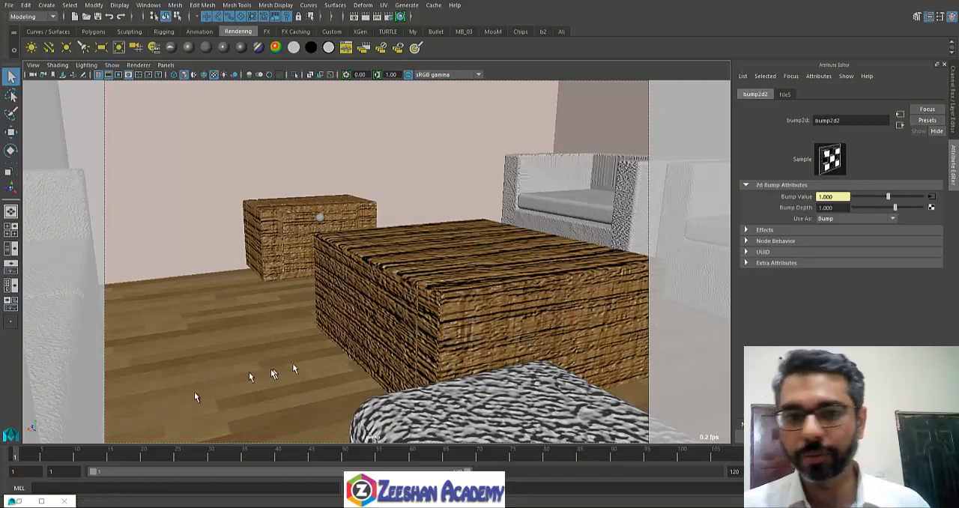
{"action": "left_click", "coordinate": [41, 500]}
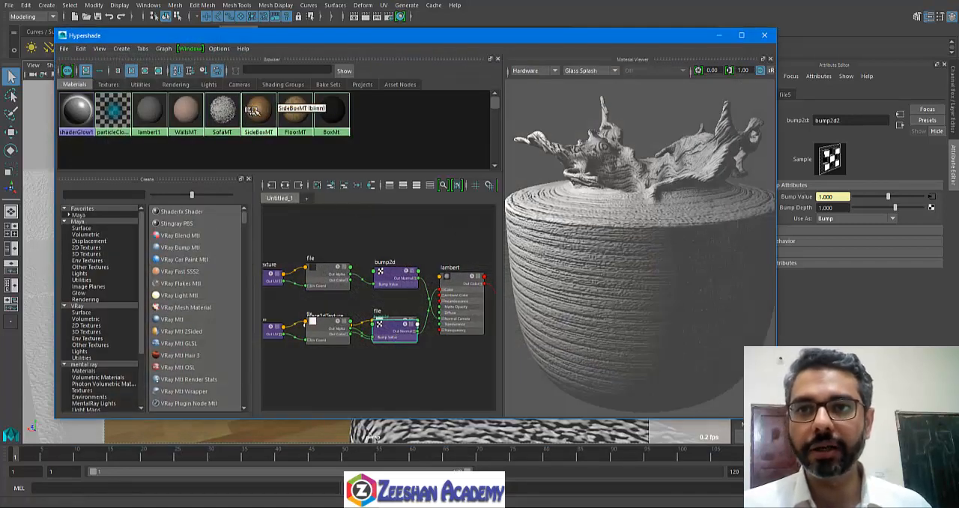
{"action": "left_click", "coordinate": [298, 109]}
{"action": "left_click", "coordinate": [259, 110]}
{"action": "right_click_drag", "start_coordinate": [259, 110], "coordinate": [258, 140]}
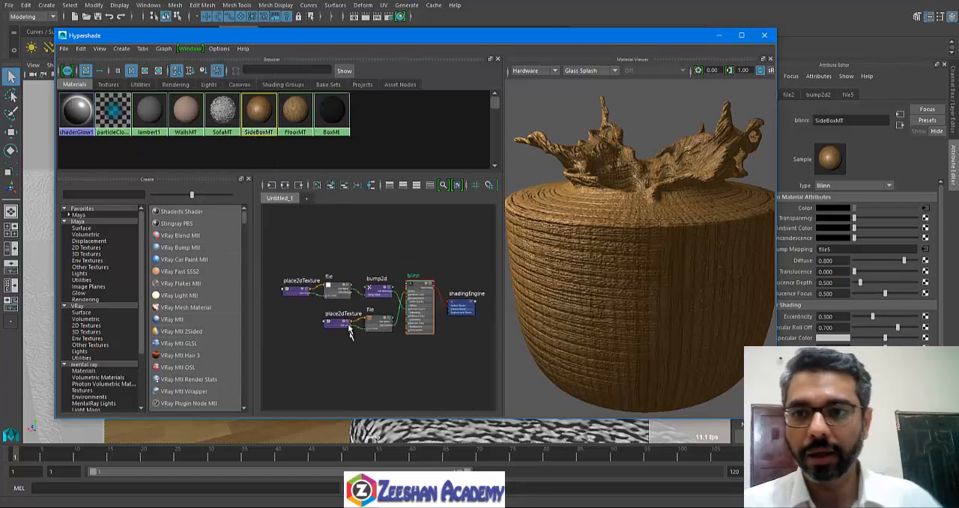
{"action": "scroll", "coordinate": [349, 329], "scroll_direction": "up", "scroll_amount": 4}
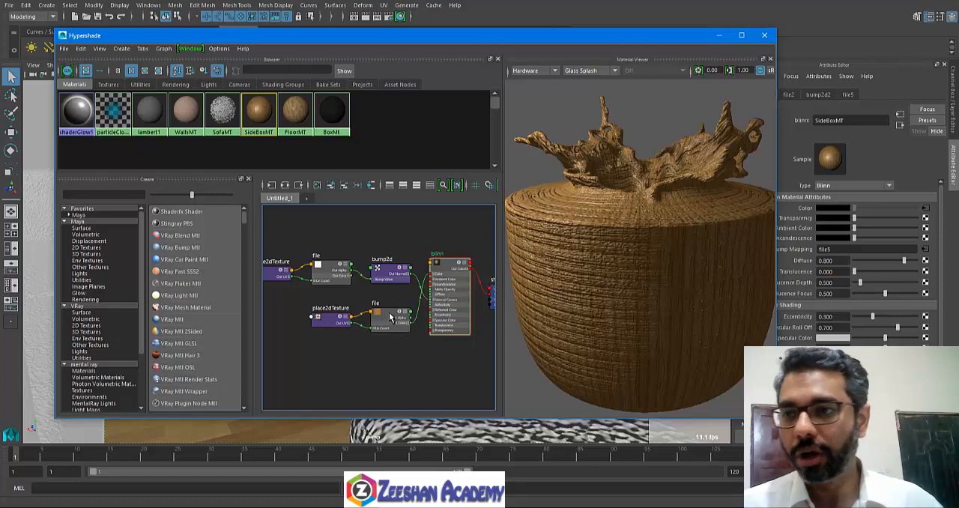
Step: Inspect the placement settings of the wood color texture and the bump texture, along with the bump2d node
{"action": "left_click", "coordinate": [390, 317]}
{"action": "left_click_drag", "start_coordinate": [556, 43], "coordinate": [510, 52]}
{"action": "left_click", "coordinate": [287, 331]}
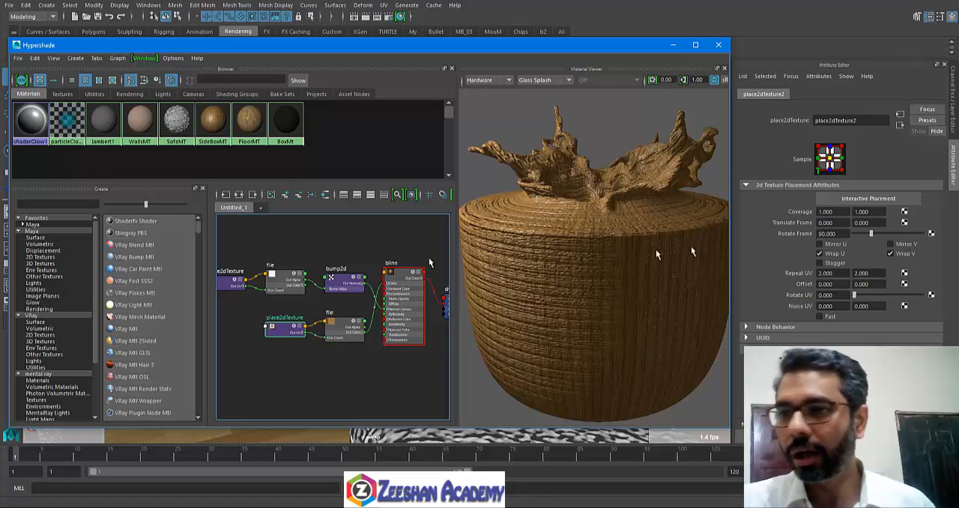
{"action": "left_click", "coordinate": [286, 280]}
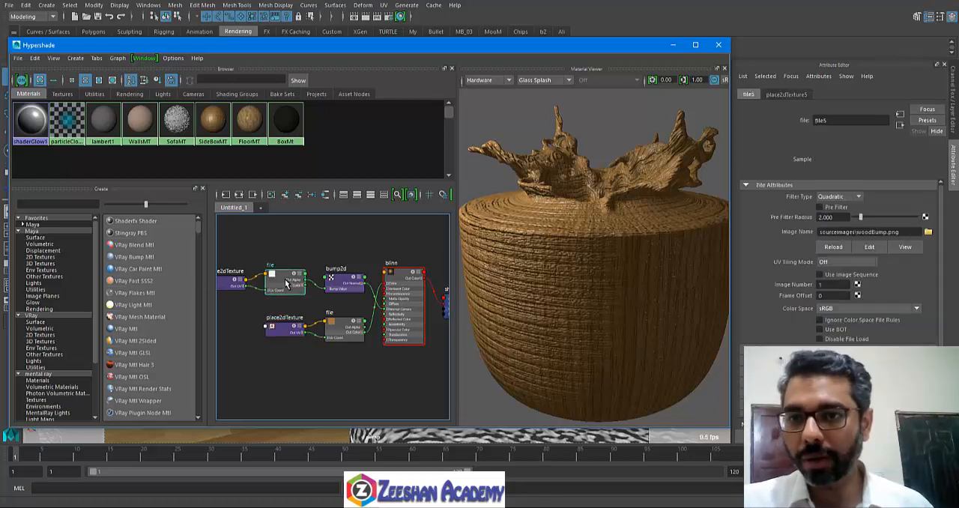
{"action": "left_click", "coordinate": [237, 285]}
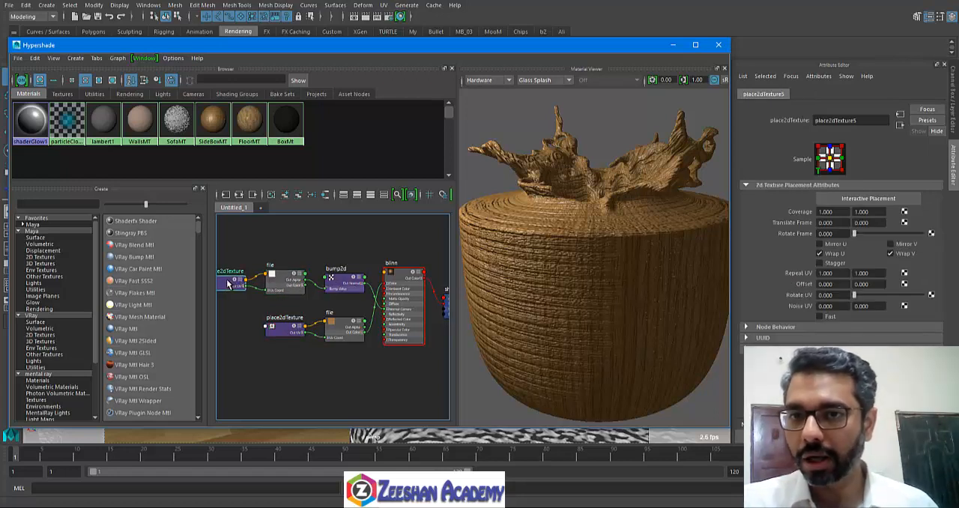
{"action": "left_click", "coordinate": [342, 283]}
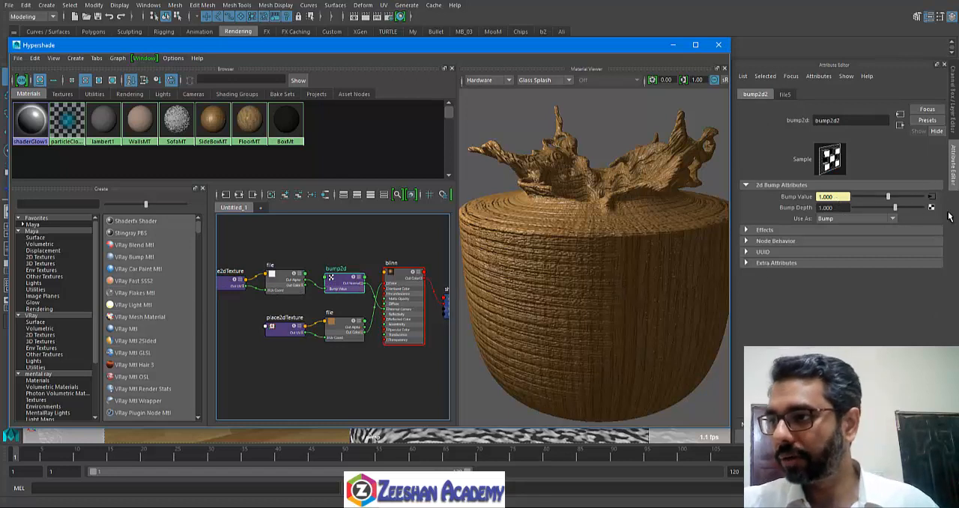
Step: Set the woodBump texture's placement to Rotate Frame 90 and Repeat UV 2 by 2
{"action": "left_click", "coordinate": [932, 195]}
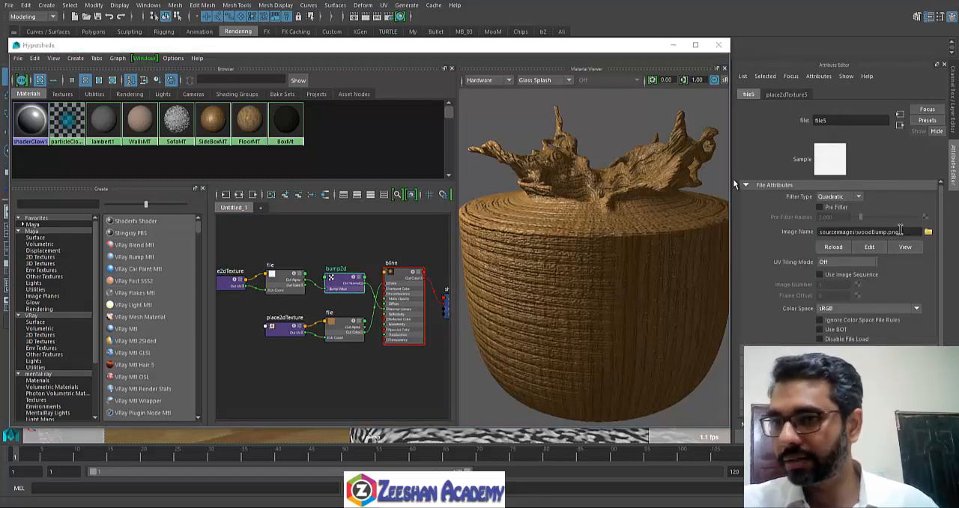
{"action": "left_click", "coordinate": [786, 94]}
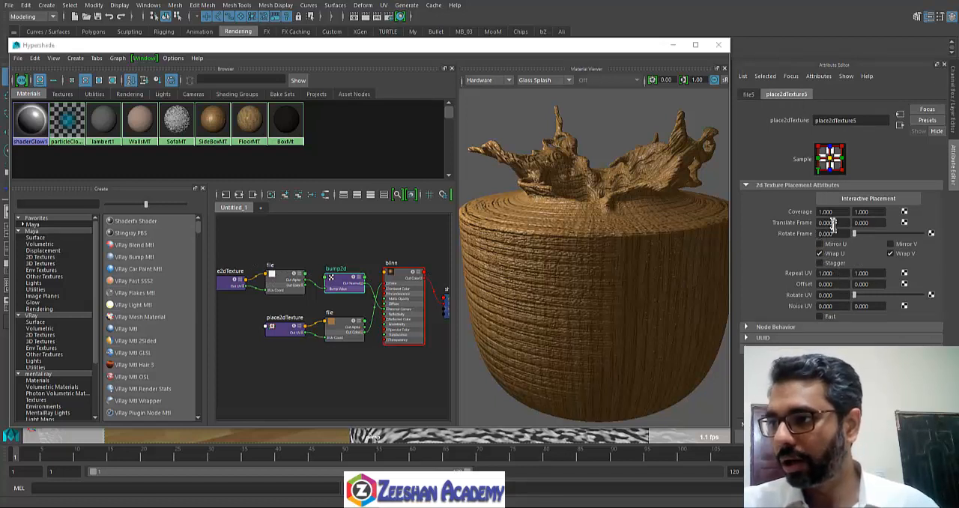
{"action": "key", "text": "Return"}
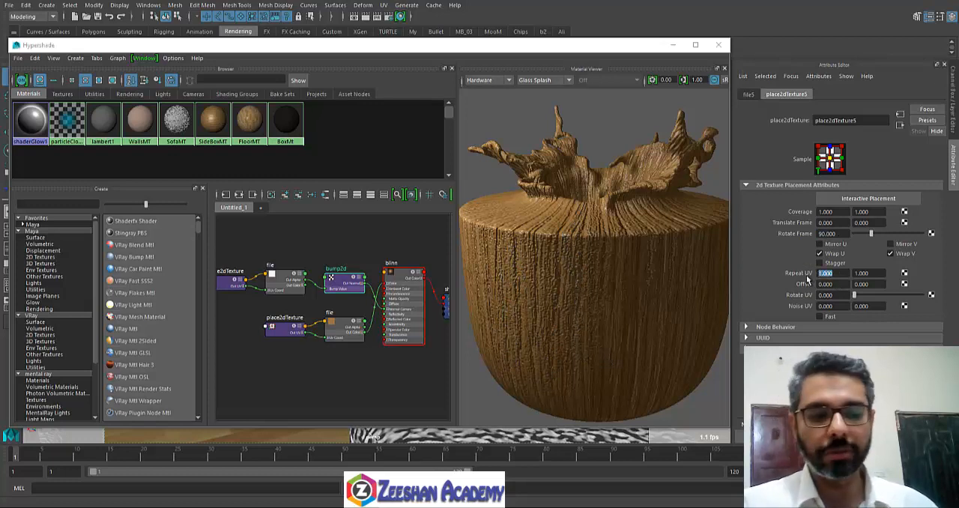
{"action": "key", "text": "Tab"}
{"action": "type", "text": "2"}
{"action": "key", "text": "Return"}
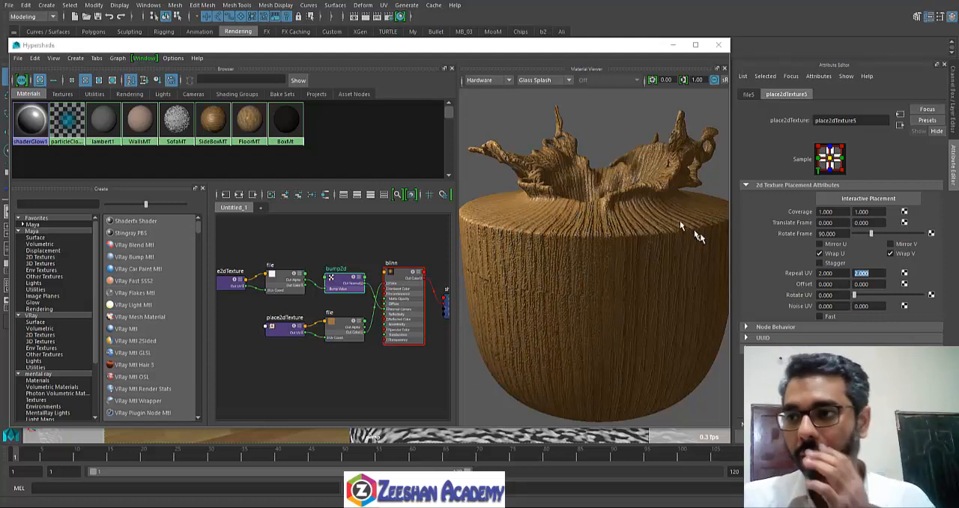
Step: Go to the bump2d node driven by the woodBump texture and set its Bump Depth to 5
{"action": "left_click", "coordinate": [899, 125]}
{"action": "left_click", "coordinate": [900, 126]}
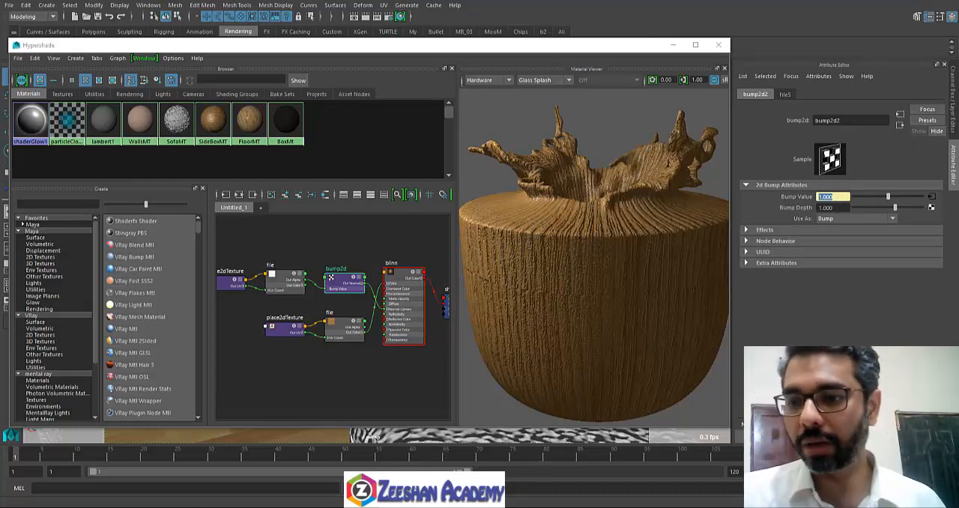
{"action": "key", "text": "alt+Tab"}
{"action": "key", "text": "alt+Tab"}
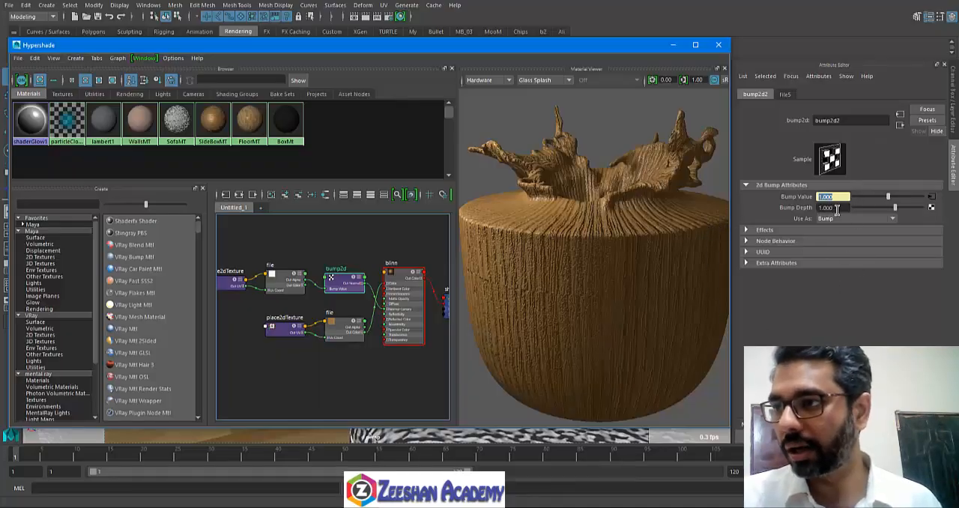
{"action": "left_click_drag", "start_coordinate": [835, 209], "coordinate": [804, 211]}
{"action": "type", "text": "5"}
{"action": "key", "text": "Return"}
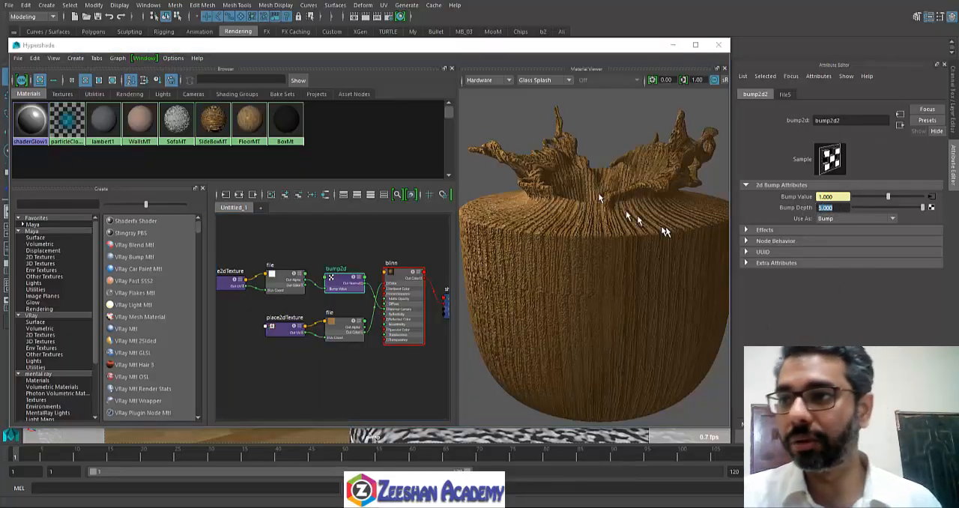
Step: Switch the material preview shape to Teapot and set the wood bump's Bump Depth to 0.3
{"action": "left_click", "coordinate": [537, 81]}
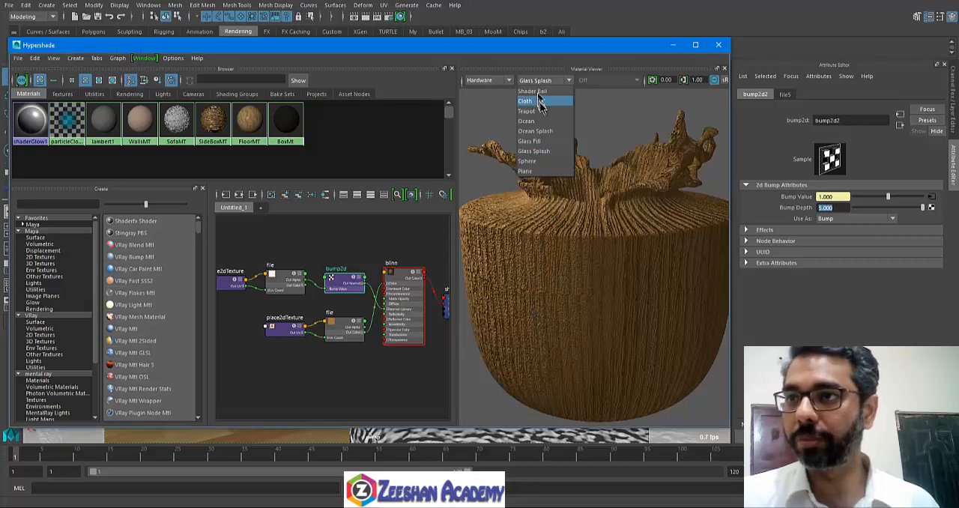
{"action": "left_click", "coordinate": [537, 98]}
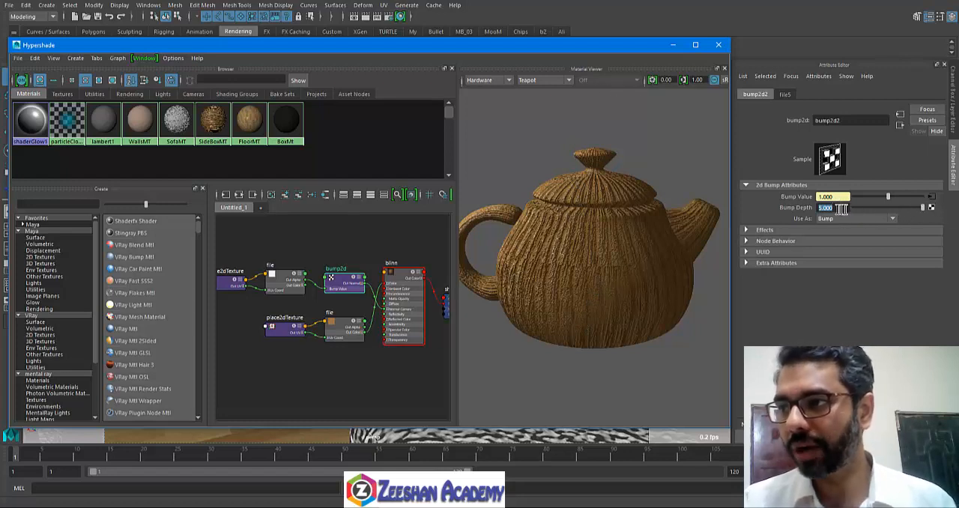
{"action": "left_click_drag", "start_coordinate": [842, 209], "coordinate": [803, 213]}
{"action": "key", "text": "Return"}
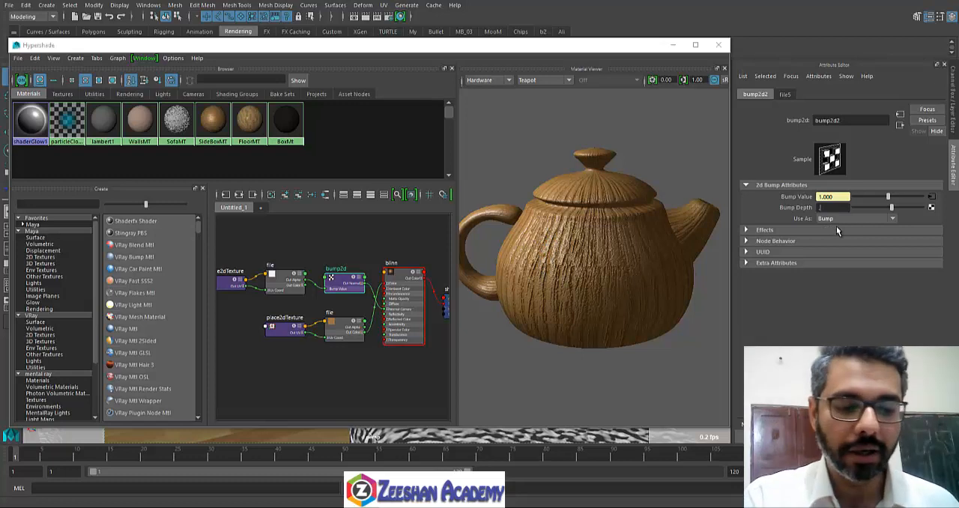
{"action": "type", "text": ".3"}
{"action": "key", "text": "Return"}
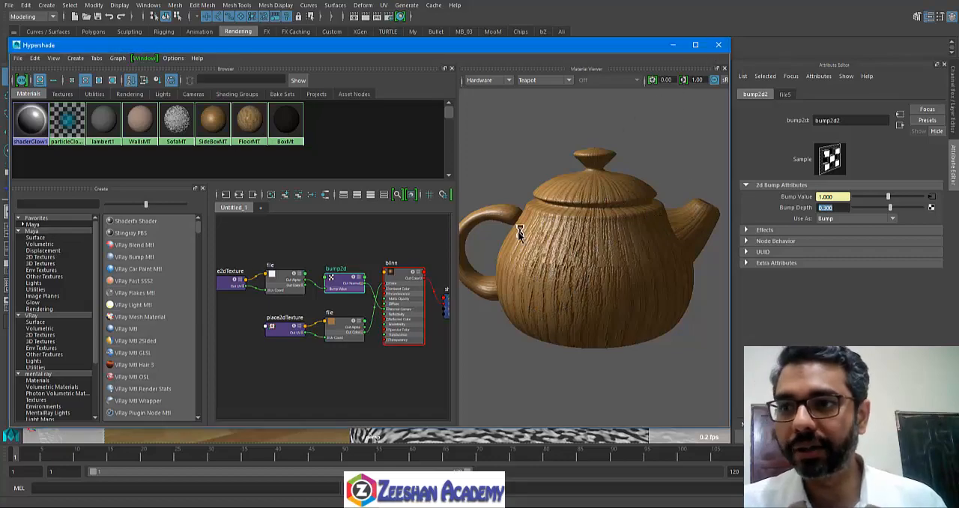
Step: Close Hypershade and examine the wood bump on the box tables from several viewpoints in the room
{"action": "left_click", "coordinate": [719, 45]}
{"action": "left_click_drag", "start_coordinate": [381, 319], "coordinate": [469, 330], "text": "alt"}
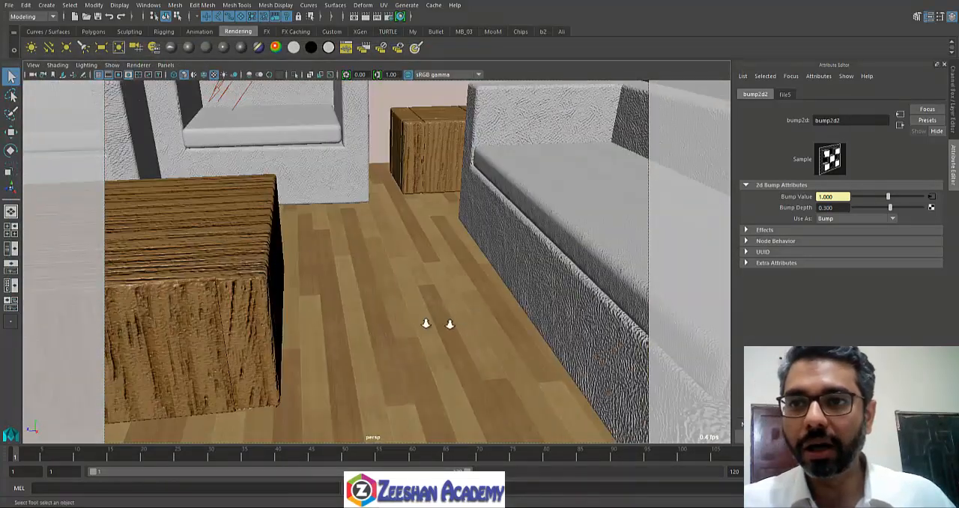
{"action": "right_click_drag", "start_coordinate": [450, 326], "coordinate": [397, 321], "text": "alt"}
{"action": "left_click_drag", "start_coordinate": [397, 321], "coordinate": [229, 317], "text": "alt"}
{"action": "right_click_drag", "start_coordinate": [229, 317], "coordinate": [318, 361], "text": "alt"}
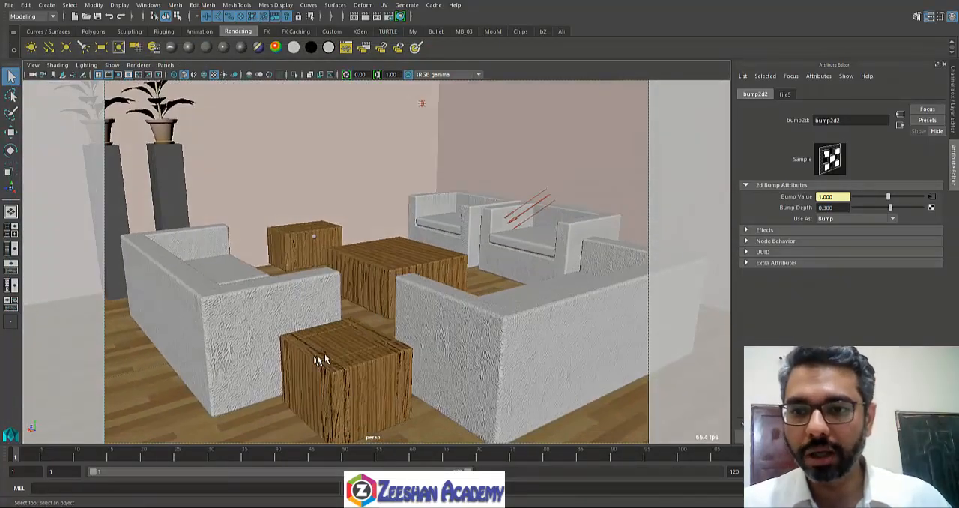
{"action": "left_click_drag", "start_coordinate": [438, 361], "coordinate": [375, 296], "text": "alt"}
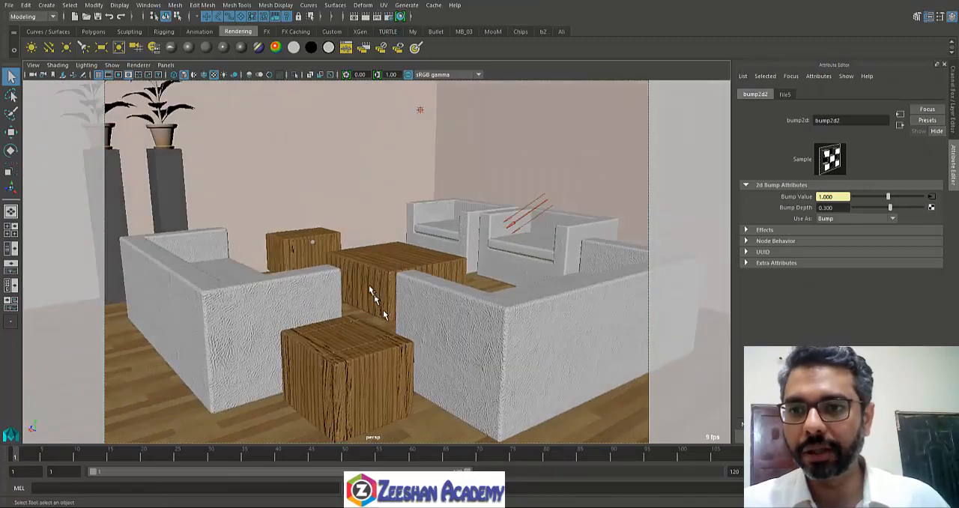
{"action": "left_click_drag", "start_coordinate": [491, 303], "coordinate": [535, 317], "text": "alt"}
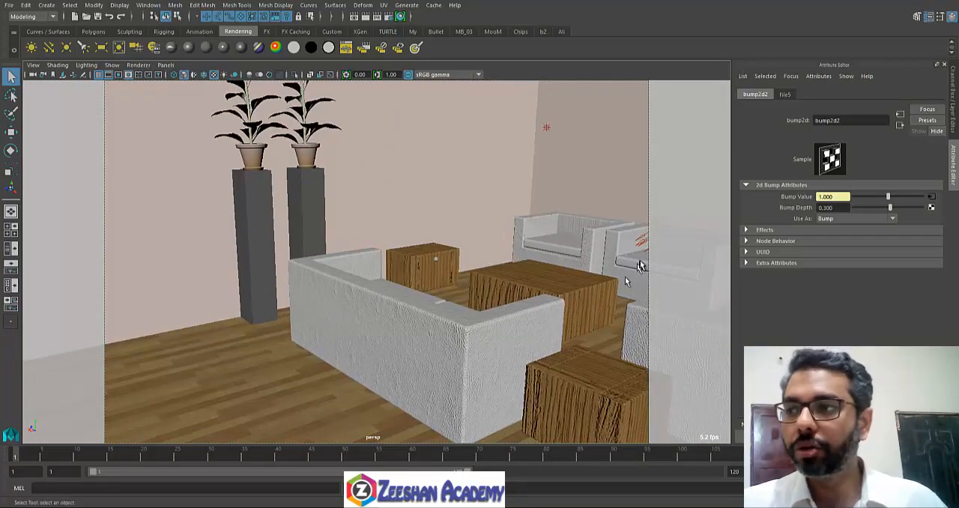
{"action": "left_click_drag", "start_coordinate": [347, 325], "coordinate": [381, 295], "text": "alt"}
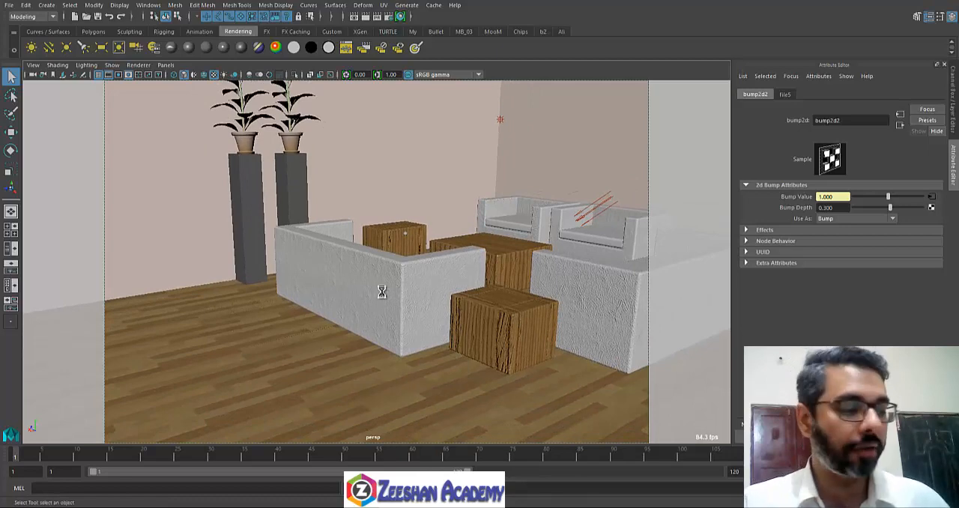
{"action": "left_click", "coordinate": [458, 259]}
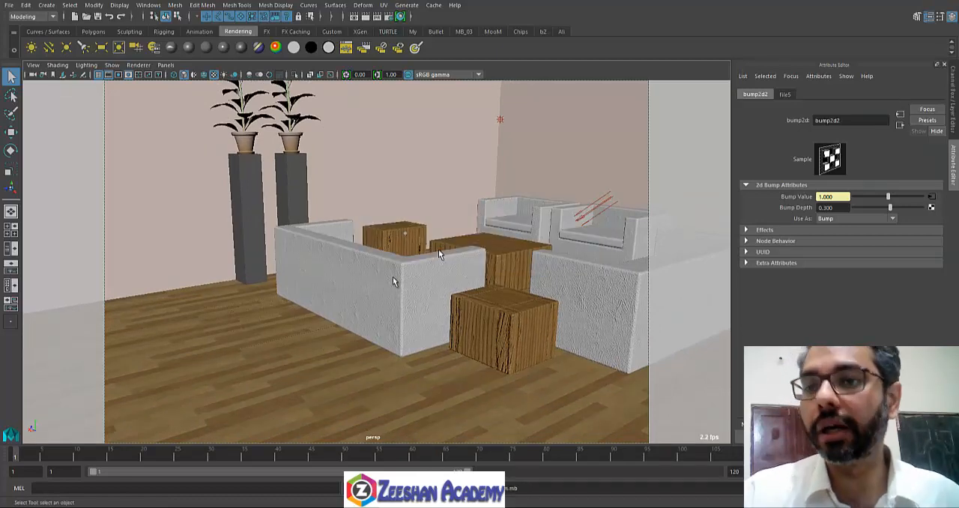
{"action": "left_click_drag", "start_coordinate": [394, 281], "coordinate": [367, 278], "text": "alt"}
Step: Select and frame the armchair body, and examine the bump pattern on its inner sides and backrest, comparing it with the neighbouring armchair
{"action": "left_click", "coordinate": [561, 192]}
{"action": "key", "text": "f"}
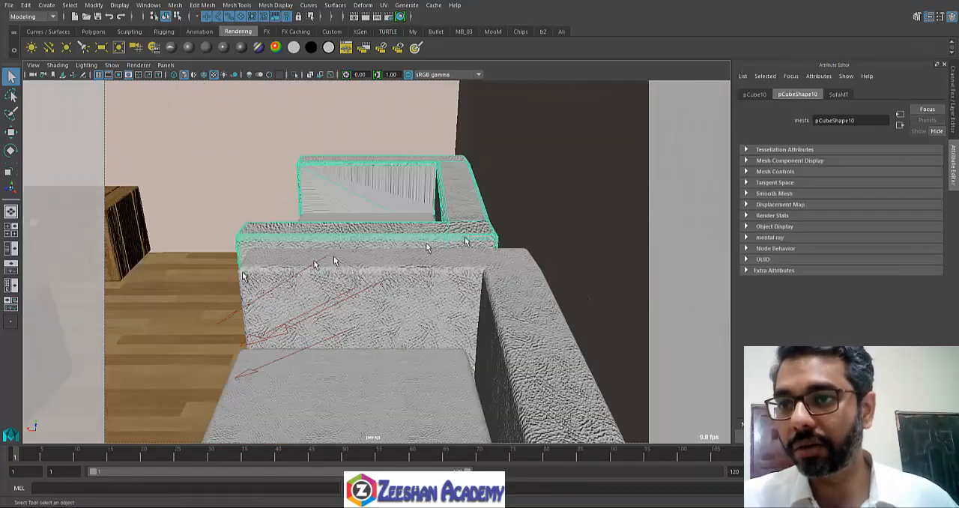
{"action": "left_click_drag", "start_coordinate": [243, 276], "coordinate": [310, 278], "text": "alt"}
{"action": "right_click_drag", "start_coordinate": [310, 278], "coordinate": [365, 299], "text": "alt"}
{"action": "left_click_drag", "start_coordinate": [365, 300], "coordinate": [264, 215], "text": "alt"}
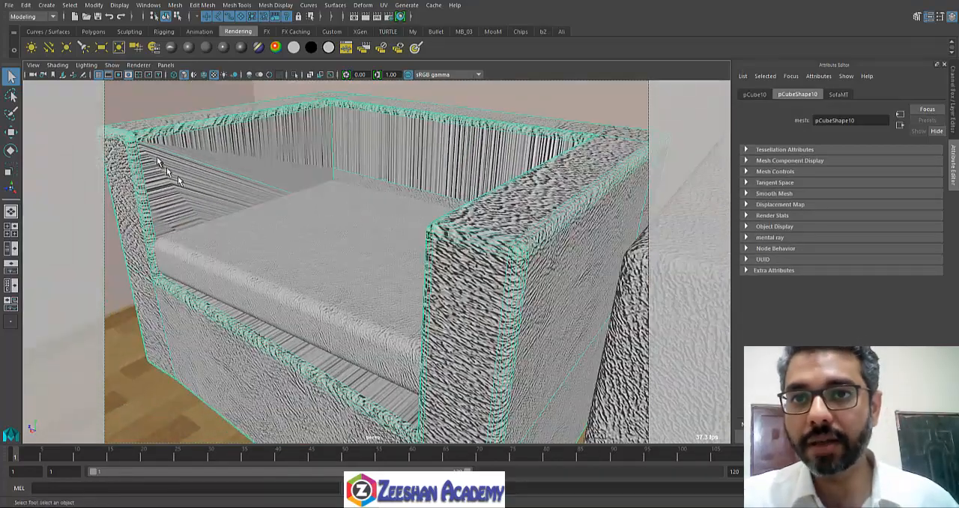
{"action": "left_click_drag", "start_coordinate": [429, 146], "coordinate": [435, 251], "text": "alt"}
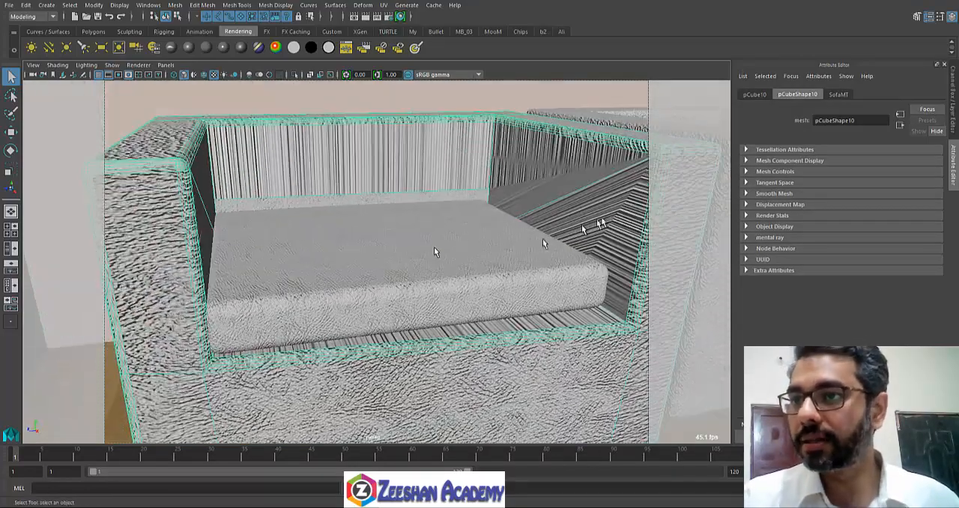
{"action": "left_click_drag", "start_coordinate": [412, 299], "coordinate": [436, 314], "text": "alt"}
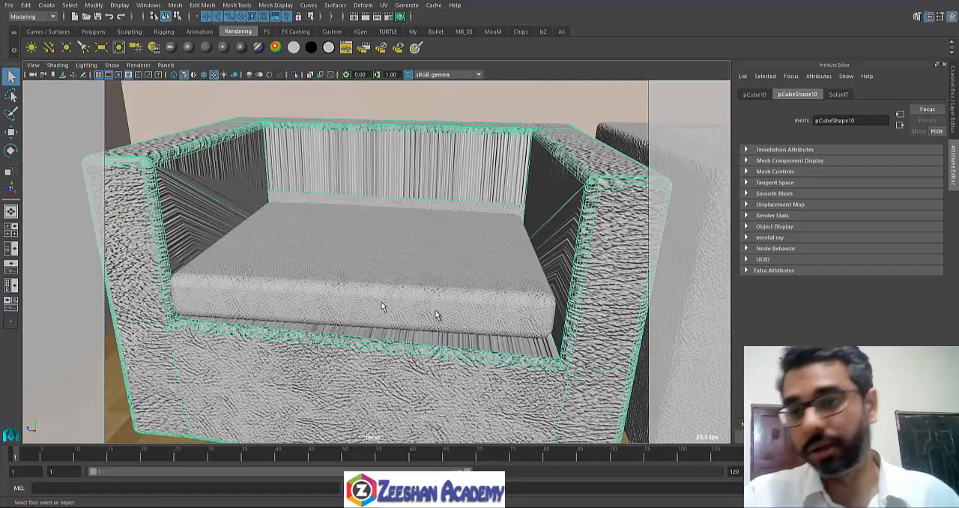
{"action": "left_click_drag", "start_coordinate": [199, 232], "coordinate": [385, 206], "text": "alt"}
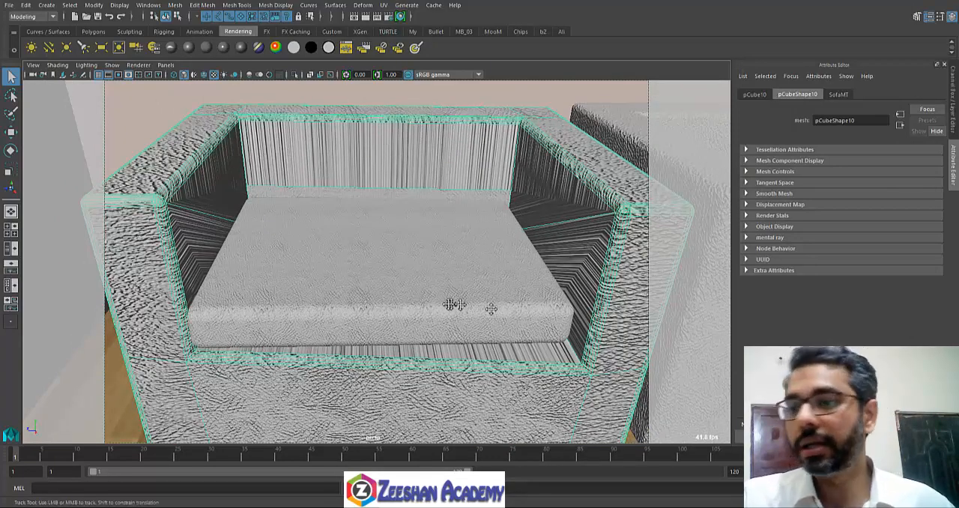
{"action": "left_click_drag", "start_coordinate": [464, 307], "coordinate": [338, 275], "text": "alt"}
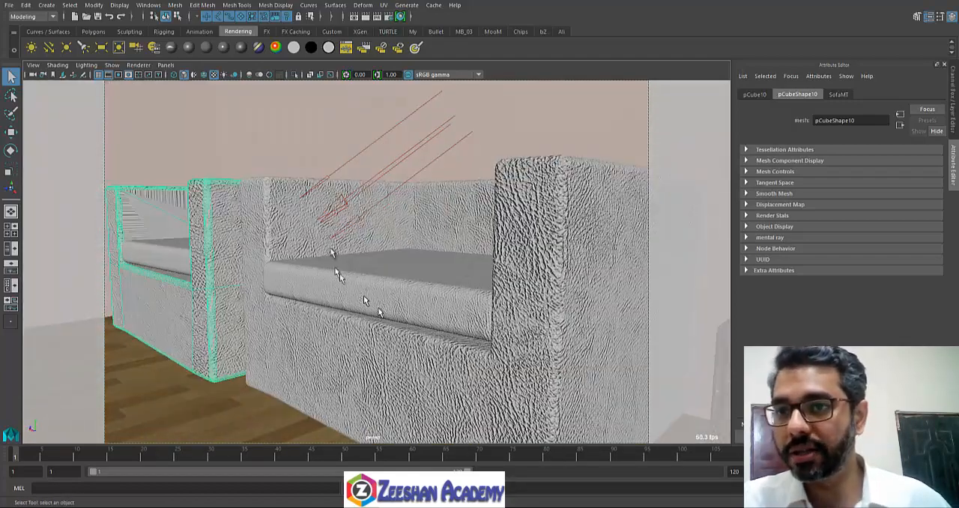
{"action": "left_click_drag", "start_coordinate": [423, 334], "coordinate": [468, 346], "text": "alt"}
{"action": "middle_click_drag", "start_coordinate": [259, 280], "coordinate": [475, 275], "text": "alt"}
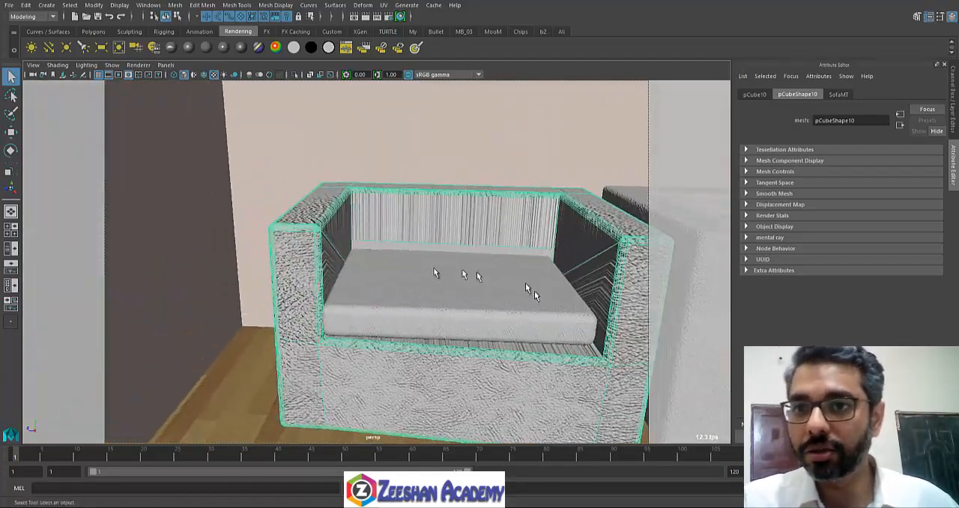
{"action": "right_click_drag", "start_coordinate": [373, 280], "coordinate": [545, 300], "text": "alt"}
{"action": "left_click_drag", "start_coordinate": [538, 300], "coordinate": [482, 293], "text": "alt"}
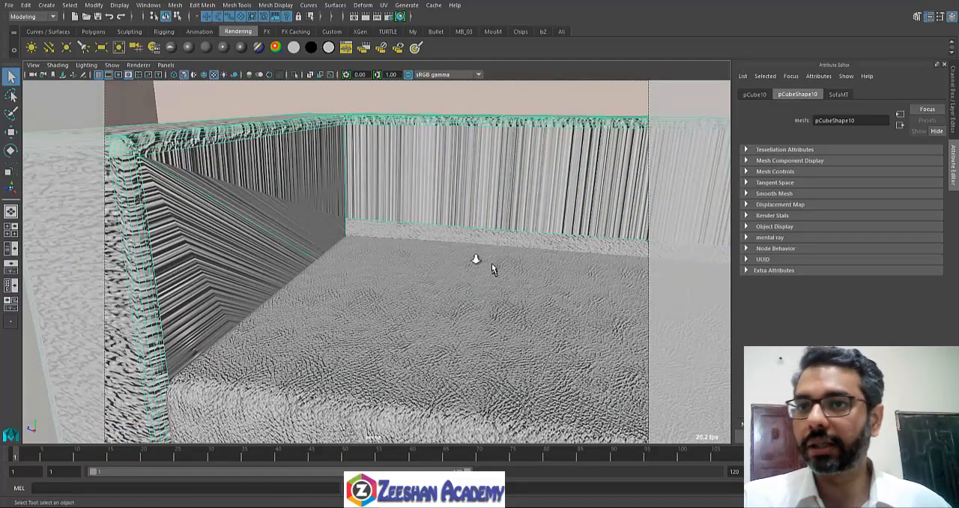
{"action": "right_click_drag", "start_coordinate": [492, 269], "coordinate": [349, 246], "text": "alt"}
{"action": "left_click_drag", "start_coordinate": [556, 307], "coordinate": [523, 266], "text": "alt"}
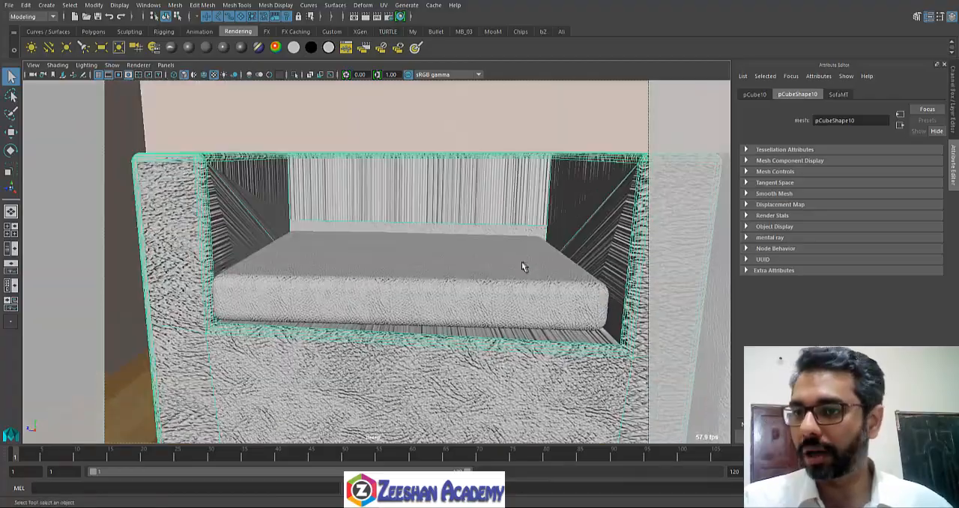
{"action": "left_click_drag", "start_coordinate": [643, 312], "coordinate": [507, 291], "text": "alt"}
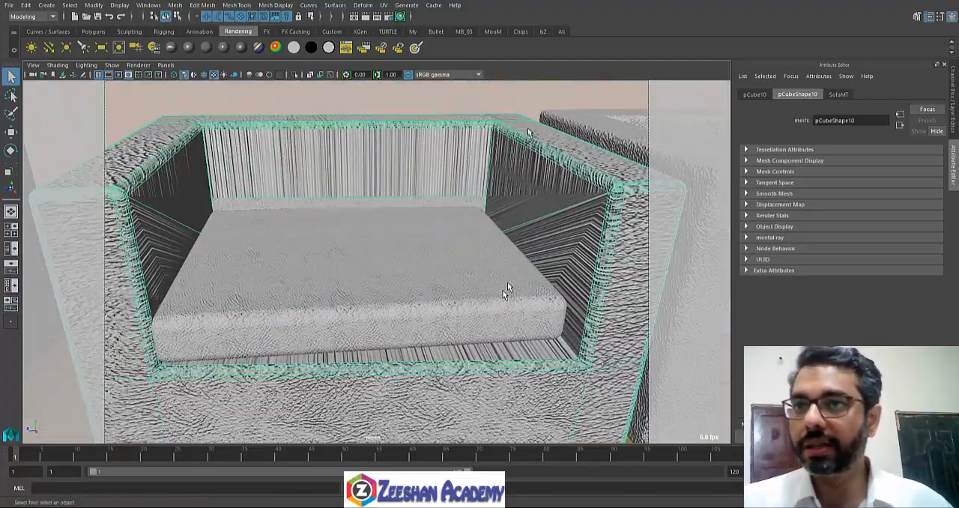
Step: Apply Automatic UV mapping to the selected armchair body and deselect it
{"action": "left_click", "coordinate": [384, 5]}
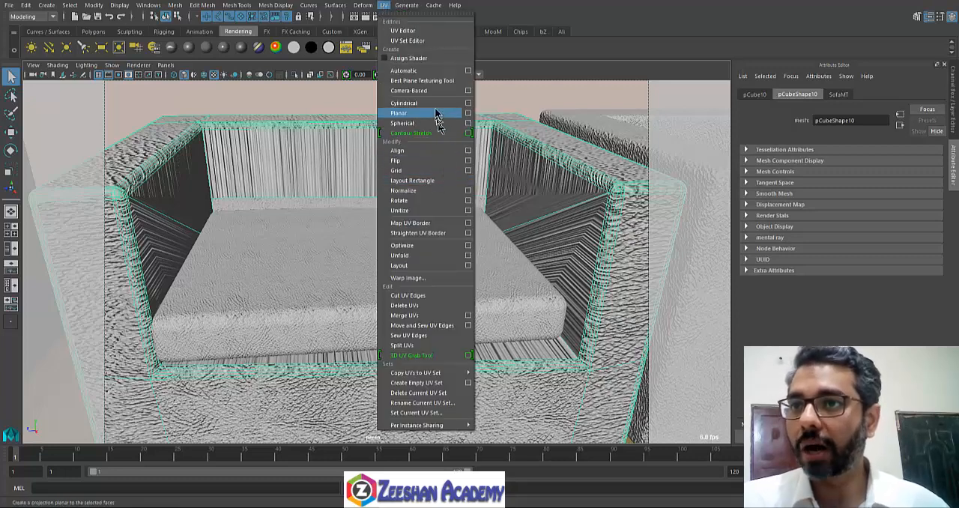
{"action": "left_click", "coordinate": [435, 71]}
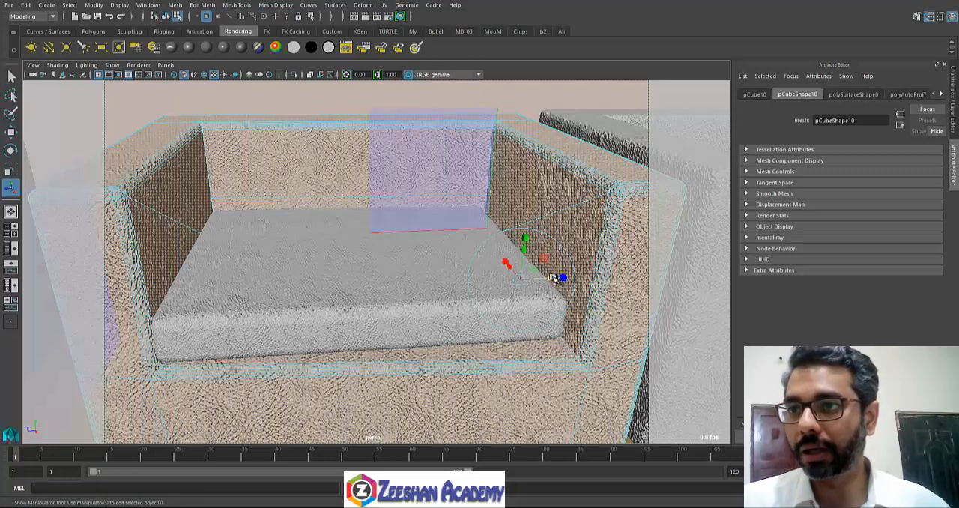
{"action": "left_click_drag", "start_coordinate": [562, 279], "coordinate": [357, 210], "text": "alt"}
{"action": "right_click_drag", "start_coordinate": [360, 186], "coordinate": [401, 175]}
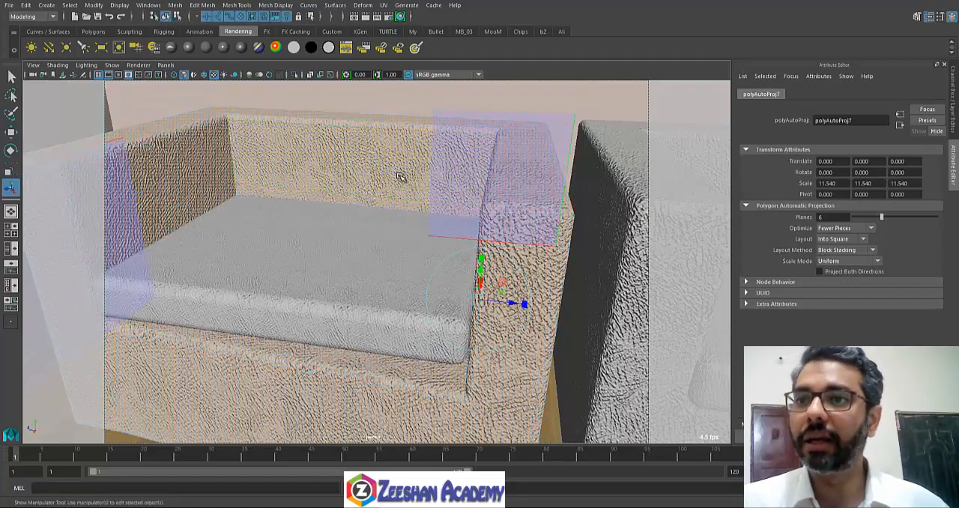
{"action": "left_click", "coordinate": [401, 176]}
{"action": "right_click_drag", "start_coordinate": [449, 215], "coordinate": [386, 249], "text": "alt"}
{"action": "left_click", "coordinate": [182, 391]}
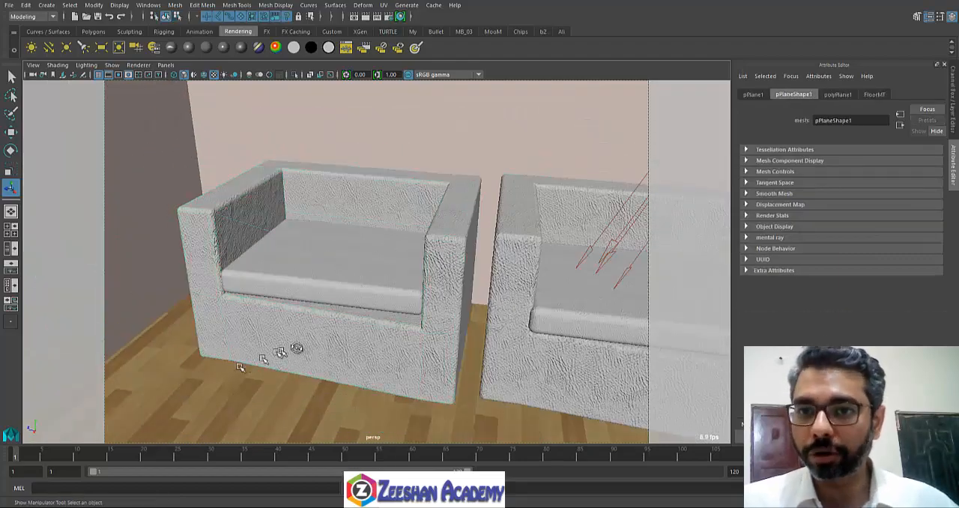
Step: Examine the bump textures on the armchairs, sofas and box tables from different sides of the room
{"action": "left_click_drag", "start_coordinate": [294, 349], "coordinate": [359, 337], "text": "alt"}
{"action": "right_click_drag", "start_coordinate": [360, 336], "coordinate": [418, 351], "text": "alt"}
{"action": "left_click_drag", "start_coordinate": [417, 351], "coordinate": [453, 316], "text": "alt"}
{"action": "middle_click_drag", "start_coordinate": [562, 328], "coordinate": [420, 328], "text": "alt"}
{"action": "right_click_drag", "start_coordinate": [420, 327], "coordinate": [347, 315], "text": "alt"}
{"action": "left_click_drag", "start_coordinate": [418, 315], "coordinate": [590, 266], "text": "alt"}
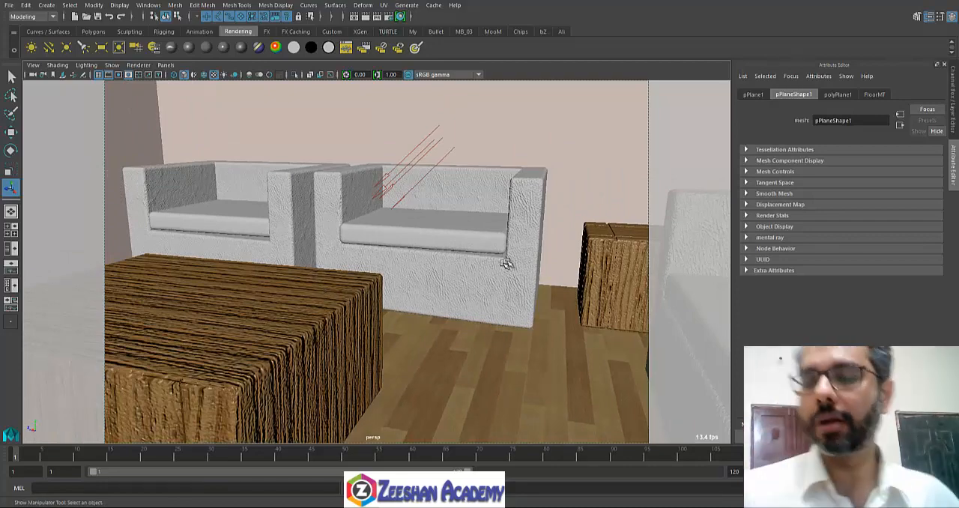
{"action": "left_click_drag", "start_coordinate": [451, 227], "coordinate": [261, 302], "text": "alt"}
{"action": "middle_click_drag", "start_coordinate": [260, 302], "coordinate": [457, 245], "text": "alt"}
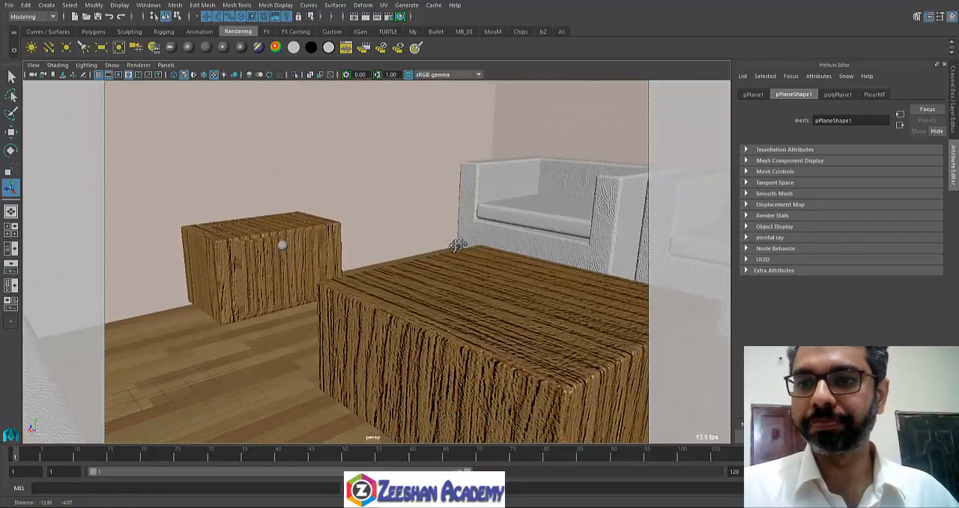
{"action": "right_click_drag", "start_coordinate": [457, 245], "coordinate": [332, 283], "text": "alt"}
{"action": "left_click_drag", "start_coordinate": [332, 283], "coordinate": [400, 268], "text": "alt"}
{"action": "right_click_drag", "start_coordinate": [401, 267], "coordinate": [442, 321], "text": "alt"}
{"action": "middle_click_drag", "start_coordinate": [441, 321], "coordinate": [352, 303], "text": "alt"}
{"action": "right_click_drag", "start_coordinate": [435, 303], "coordinate": [396, 307], "text": "alt"}
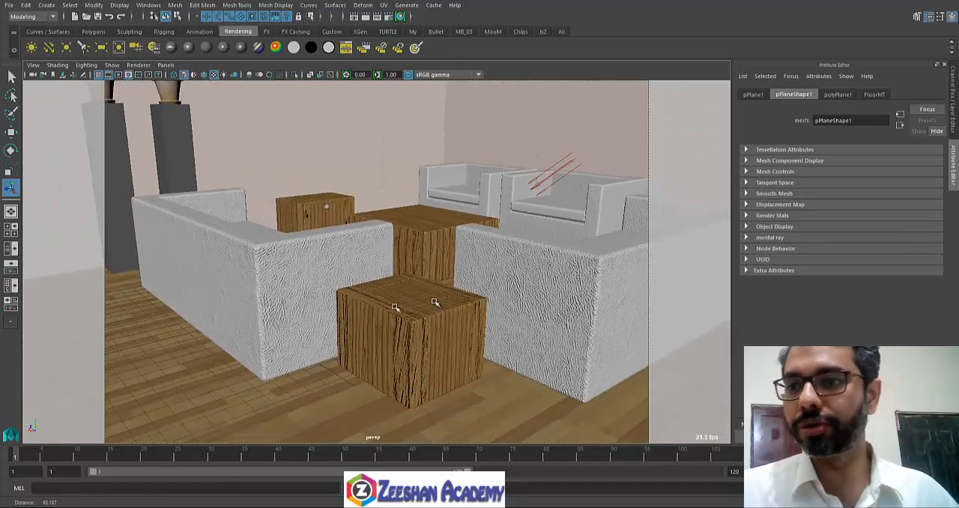
{"action": "left_click_drag", "start_coordinate": [394, 307], "coordinate": [127, 335], "text": "alt"}
{"action": "left_click_drag", "start_coordinate": [311, 323], "coordinate": [334, 321], "text": "alt"}
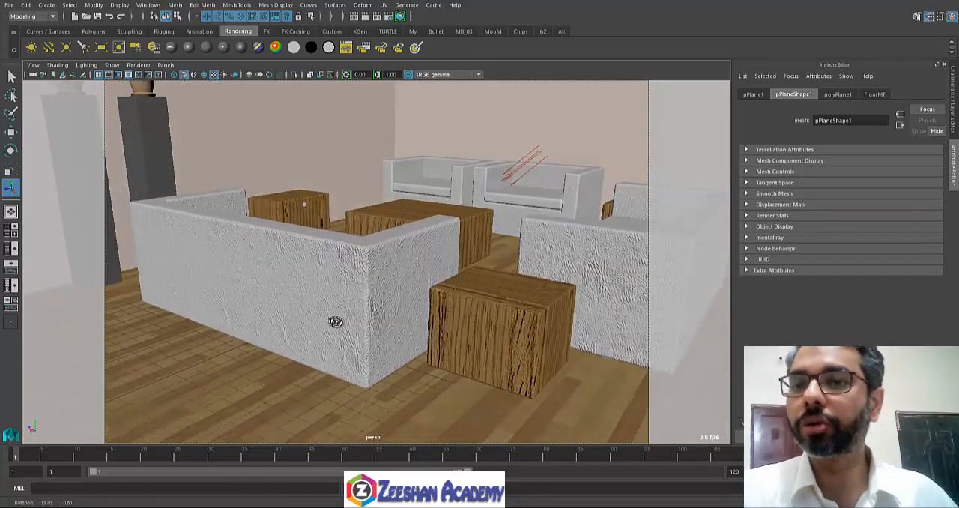
Step: Examine the wood bump on the small box table between the two sofas, along with the surrounding floor
{"action": "right_click_drag", "start_coordinate": [335, 321], "coordinate": [354, 317], "text": "alt"}
{"action": "left_click", "coordinate": [353, 317]}
{"action": "right_click_drag", "start_coordinate": [324, 345], "coordinate": [364, 336], "text": "alt"}
{"action": "middle_click_drag", "start_coordinate": [364, 335], "coordinate": [368, 325], "text": "alt"}
{"action": "right_click_drag", "start_coordinate": [368, 325], "coordinate": [327, 300], "text": "alt"}
{"action": "left_click_drag", "start_coordinate": [431, 280], "coordinate": [434, 308], "text": "alt"}
{"action": "right_click_drag", "start_coordinate": [352, 283], "coordinate": [420, 327], "text": "alt"}
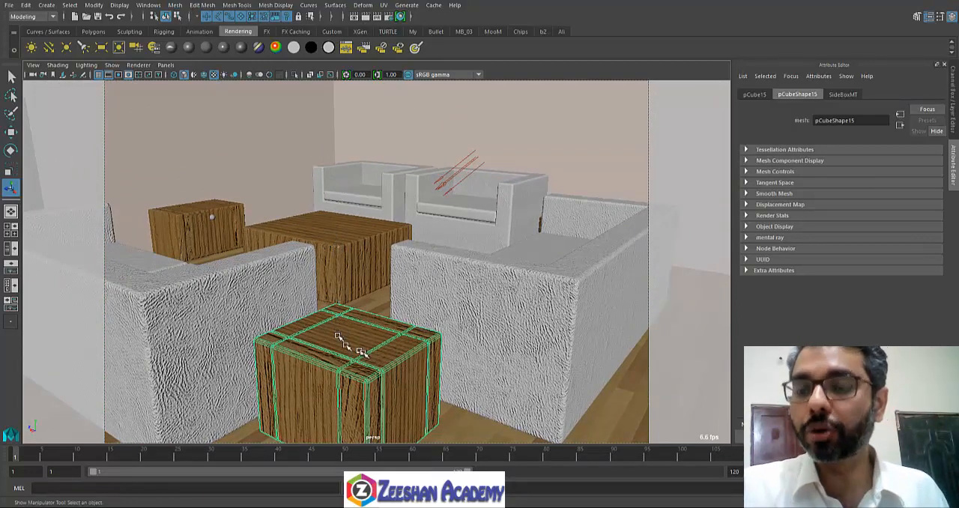
{"action": "right_click_drag", "start_coordinate": [397, 339], "coordinate": [422, 410], "text": "alt"}
{"action": "left_click", "coordinate": [422, 409]}
{"action": "left_click_drag", "start_coordinate": [422, 408], "coordinate": [595, 321], "text": "alt"}
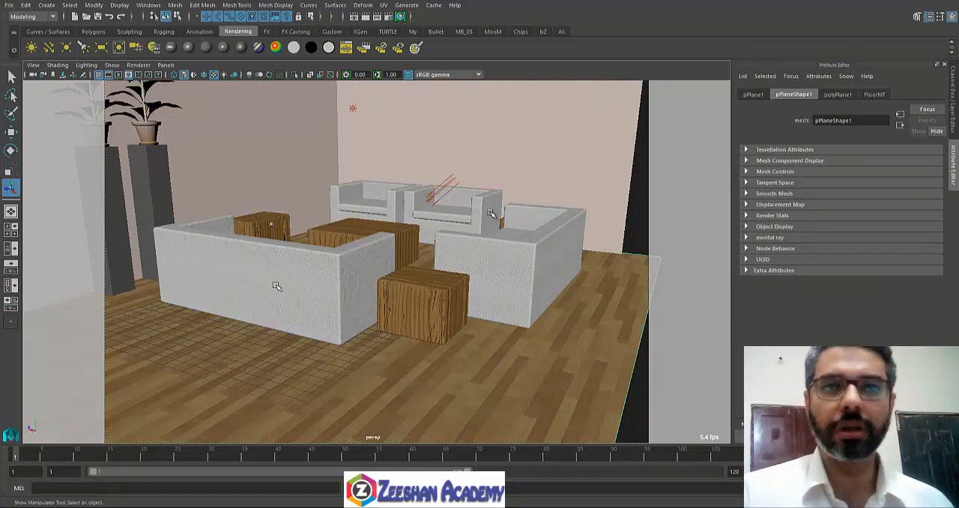
Step: Open the Hypershade and list Maya's Utilities nodes with enlarged icons, including the Bump 2d and Bump 3d entries
{"action": "left_click", "coordinate": [401, 16]}
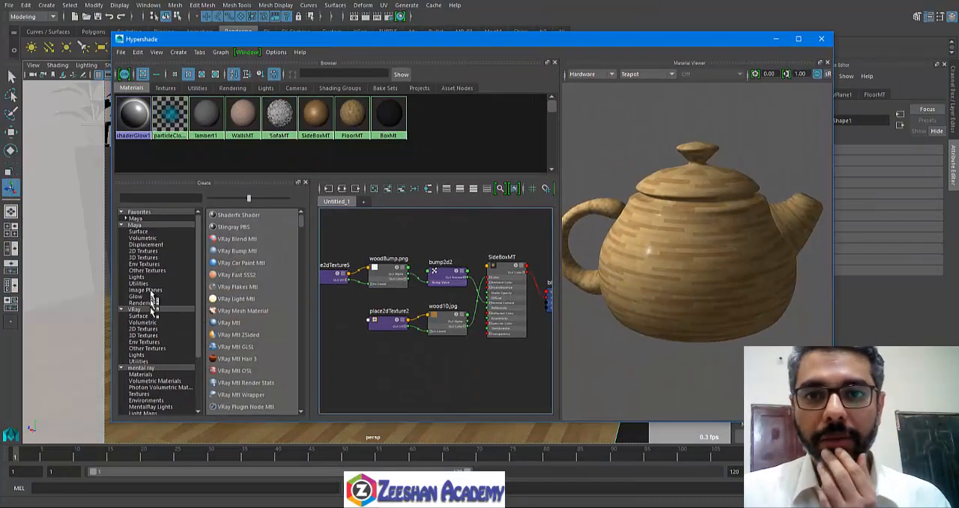
{"action": "left_click", "coordinate": [145, 283]}
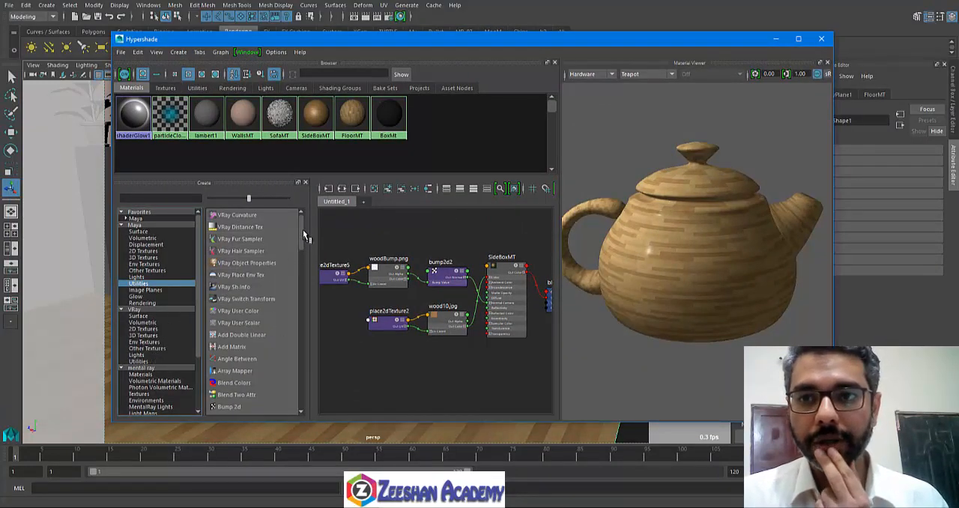
{"action": "left_click_drag", "start_coordinate": [302, 240], "coordinate": [303, 275]}
{"action": "left_click_drag", "start_coordinate": [251, 202], "coordinate": [286, 199]}
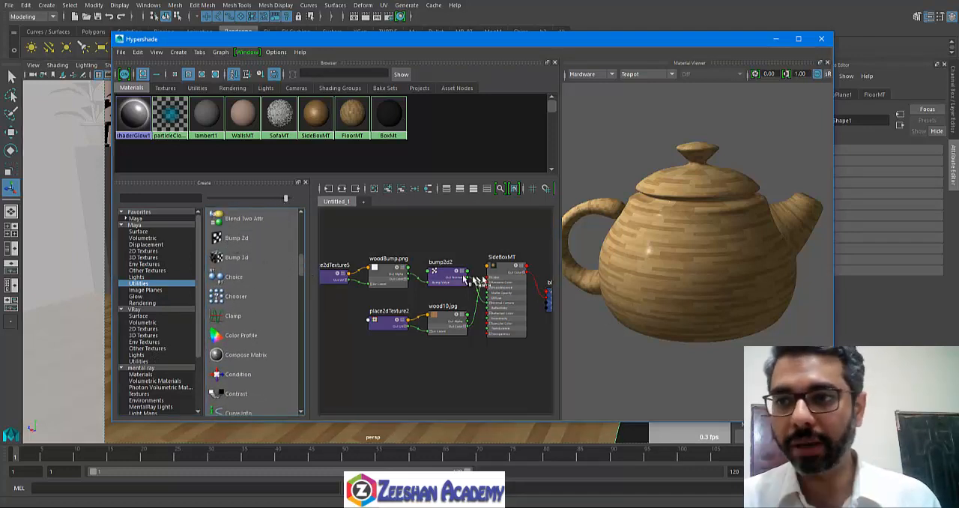
Step: Look through the available utility nodes, and select the woodBump.png and bump2d2 nodes in the SideBoxMT shading network
{"action": "scroll", "coordinate": [263, 333], "scroll_direction": "down", "scroll_amount": 2}
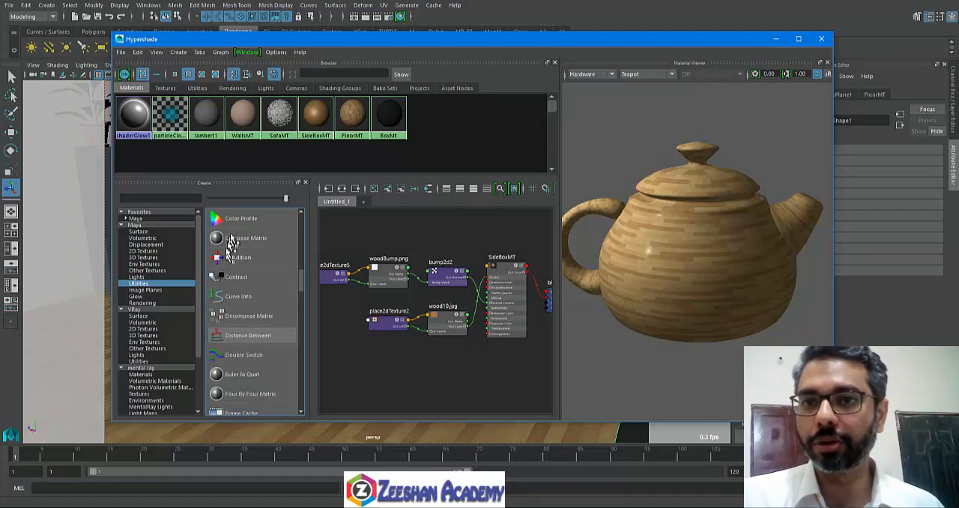
{"action": "scroll", "coordinate": [247, 284], "scroll_direction": "down", "scroll_amount": 3}
{"action": "scroll", "coordinate": [248, 291], "scroll_direction": "down", "scroll_amount": 1}
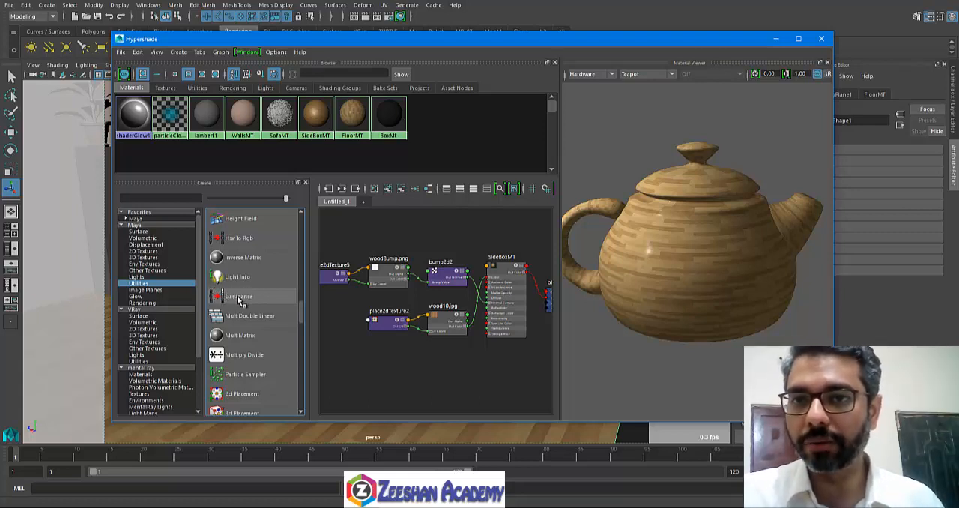
{"action": "scroll", "coordinate": [236, 288], "scroll_direction": "up", "scroll_amount": 1}
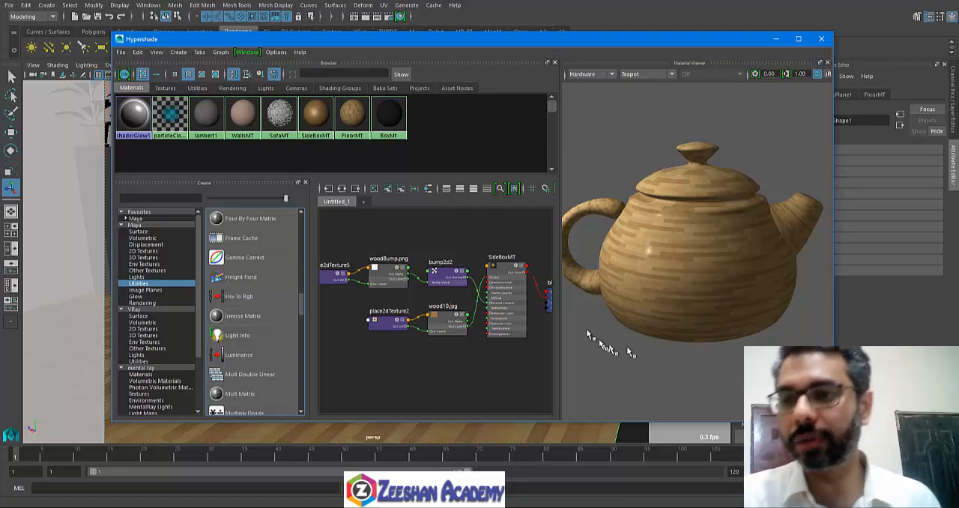
{"action": "left_click_drag", "start_coordinate": [442, 244], "coordinate": [338, 284]}
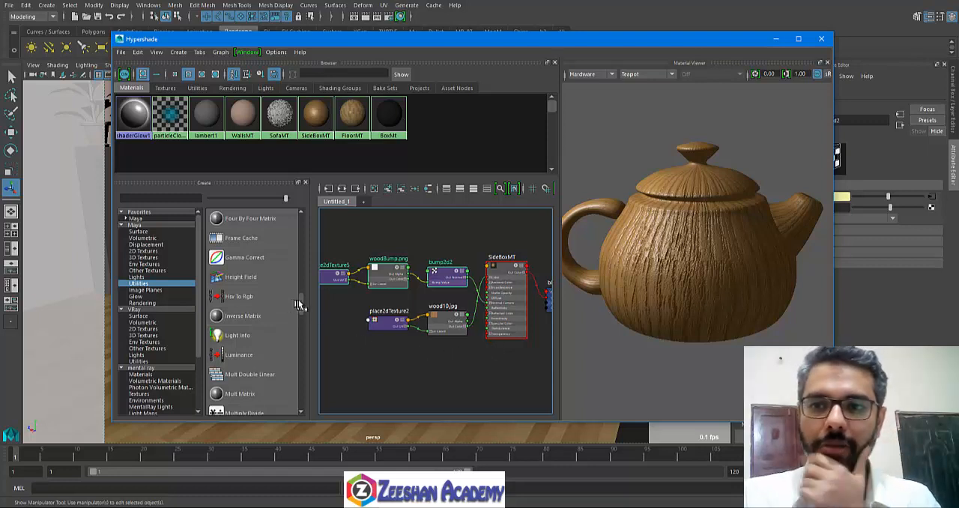
{"action": "left_click_drag", "start_coordinate": [300, 304], "coordinate": [306, 274]}
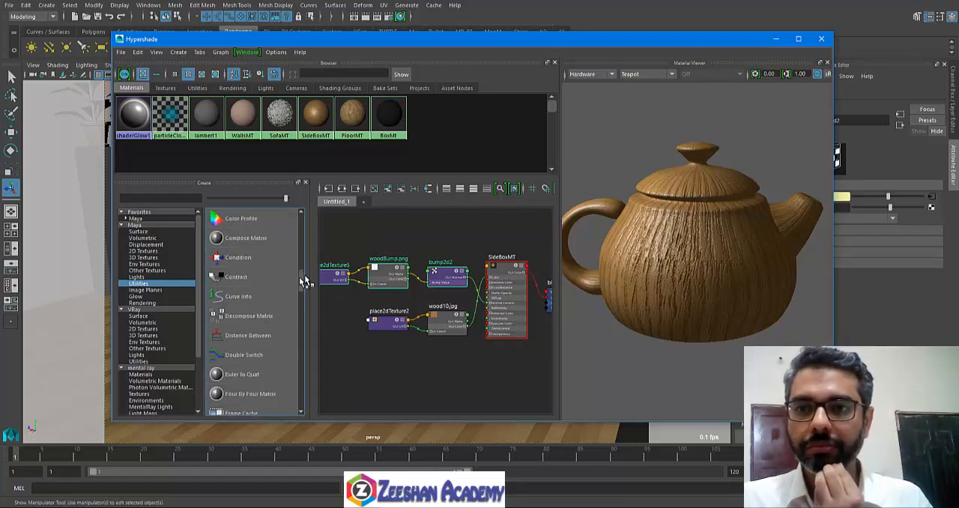